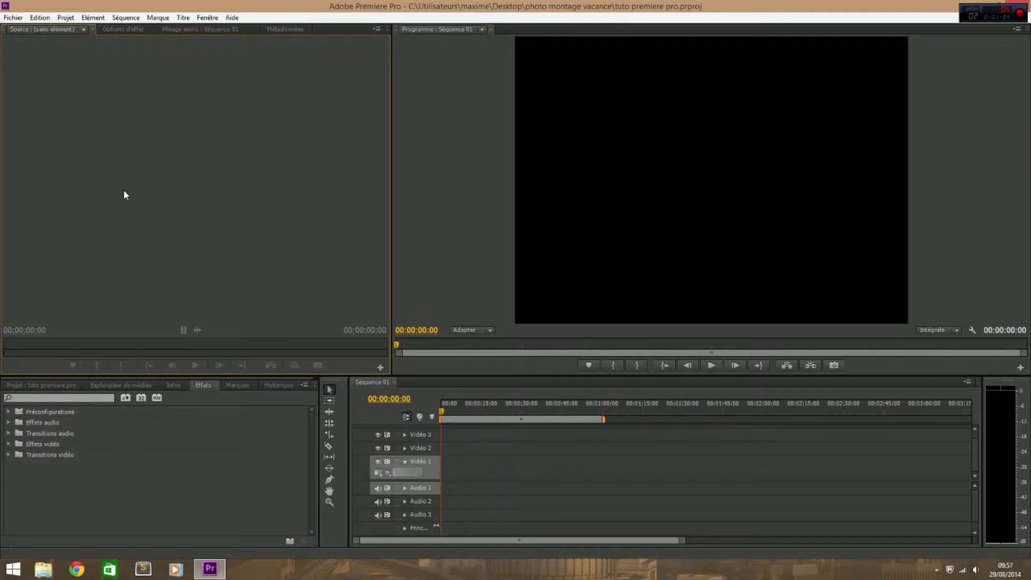
Start a media import into the project and browse to the Action!\Video folder on the Acer (C:) drive
{"action": "left_click", "coordinate": [56, 386]}
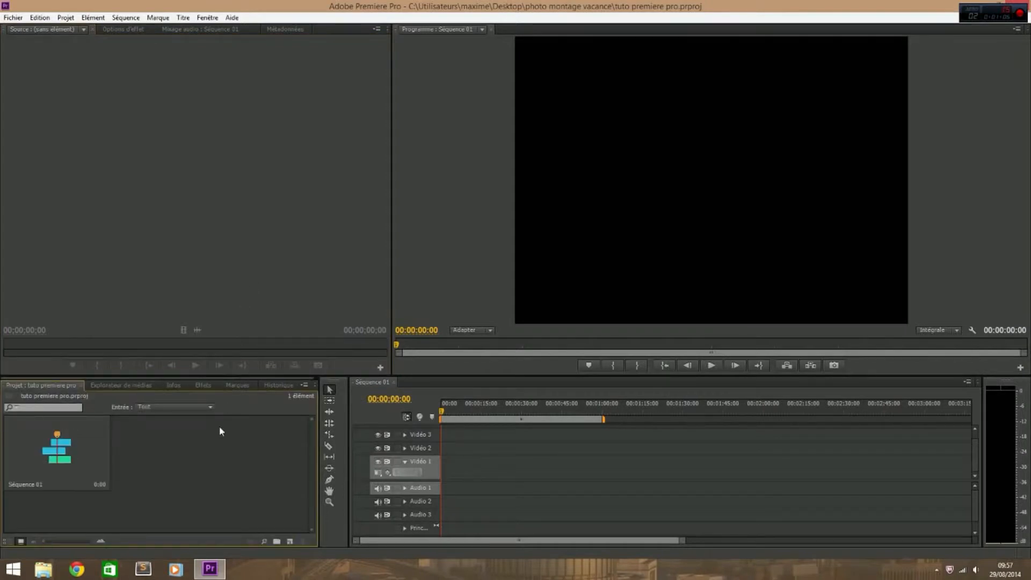
{"action": "double_click", "coordinate": [213, 457]}
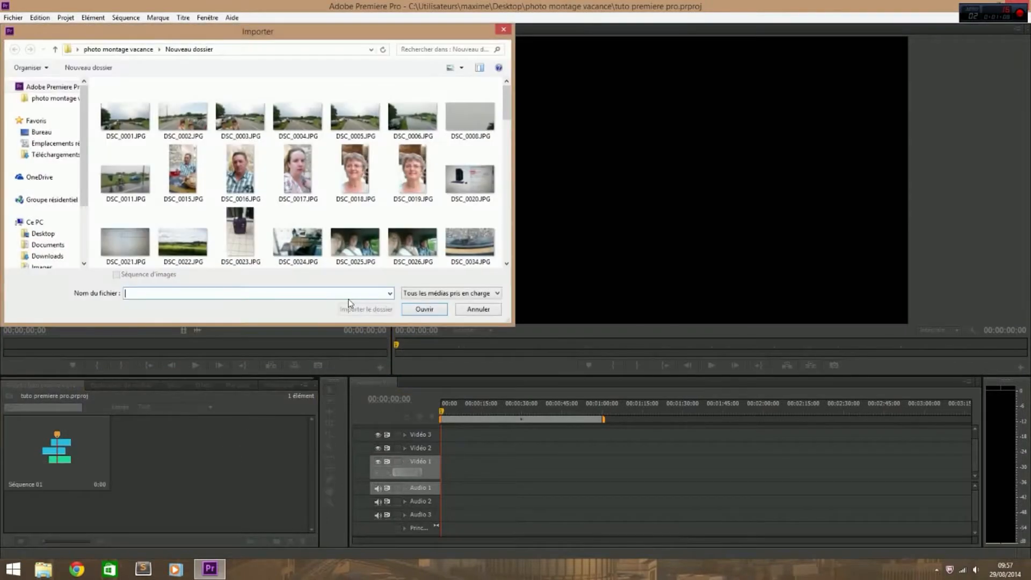
{"action": "left_click", "coordinate": [52, 236]}
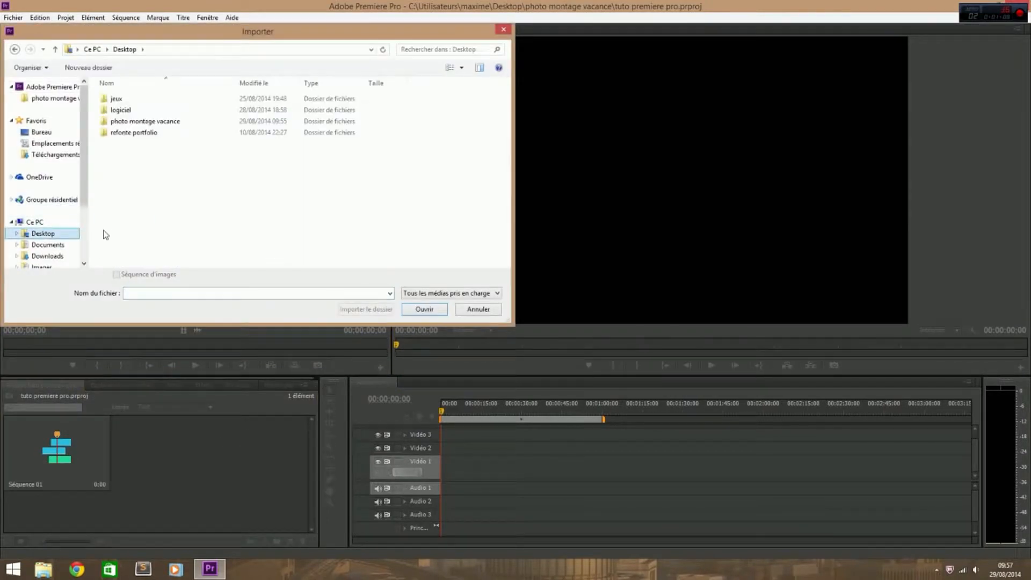
{"action": "left_click", "coordinate": [48, 245]}
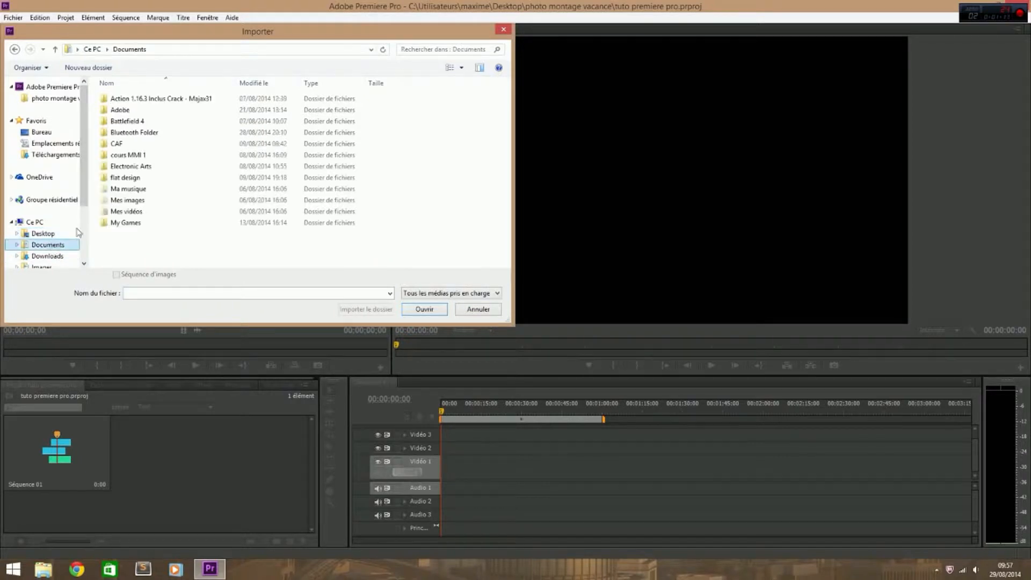
{"action": "left_click", "coordinate": [132, 110]}
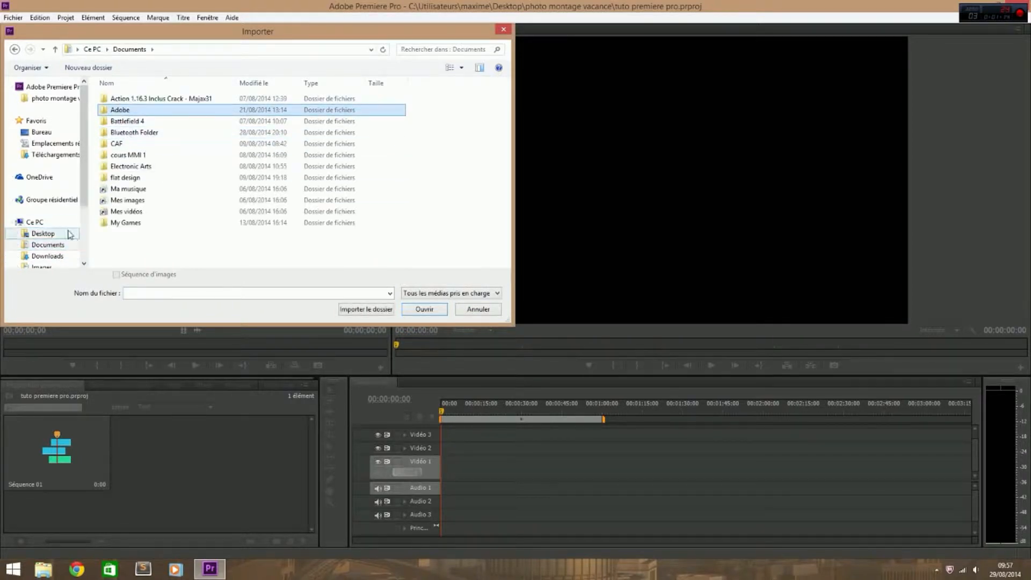
{"action": "scroll", "coordinate": [67, 218], "scroll_direction": "down", "scroll_amount": 1}
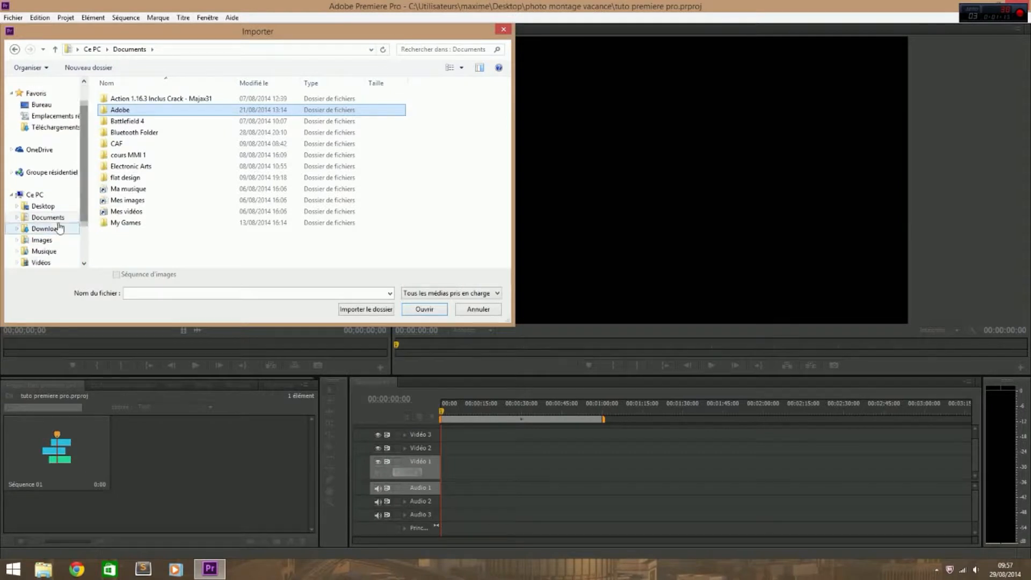
{"action": "left_click", "coordinate": [47, 264]}
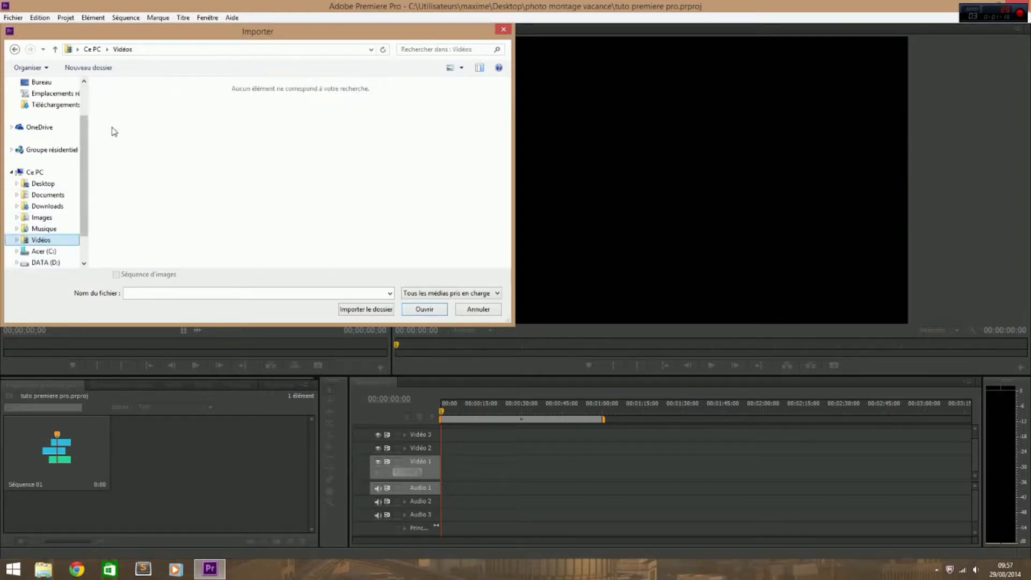
{"action": "left_click", "coordinate": [57, 253]}
{"action": "left_click", "coordinate": [51, 242]}
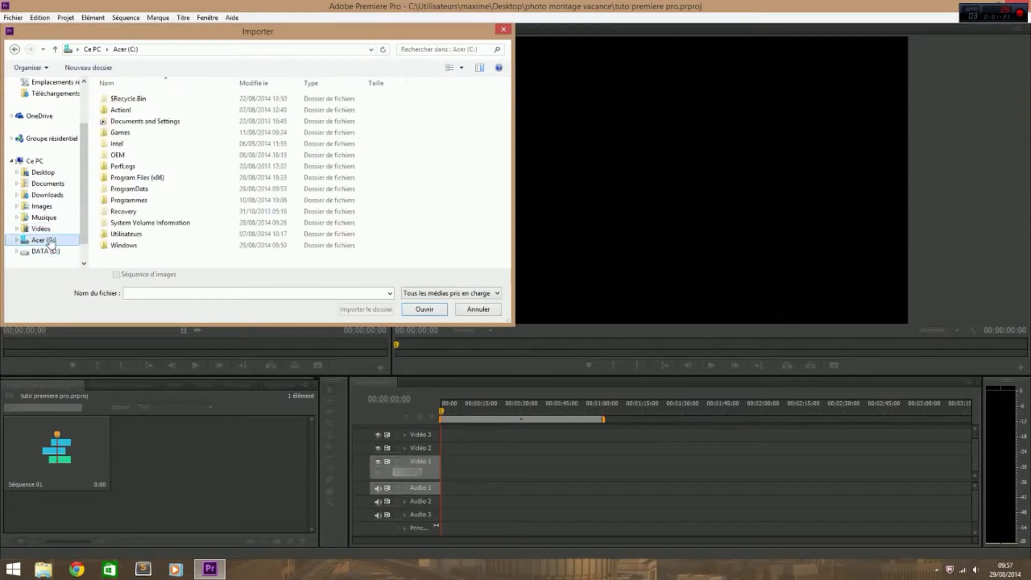
{"action": "double_click", "coordinate": [135, 109]}
{"action": "double_click", "coordinate": [129, 132]}
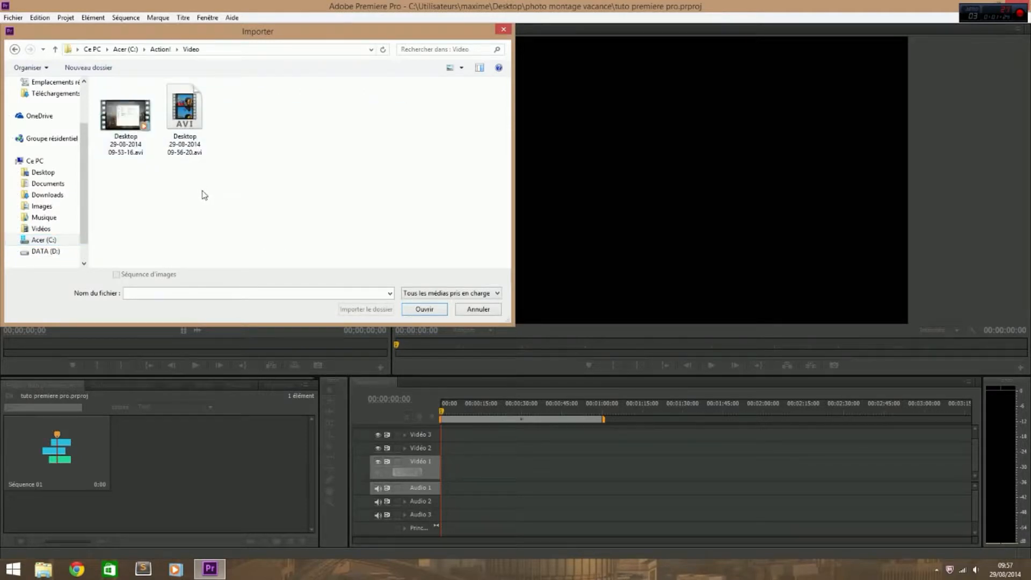
{"action": "left_click", "coordinate": [179, 141]}
{"action": "left_click", "coordinate": [419, 309]}
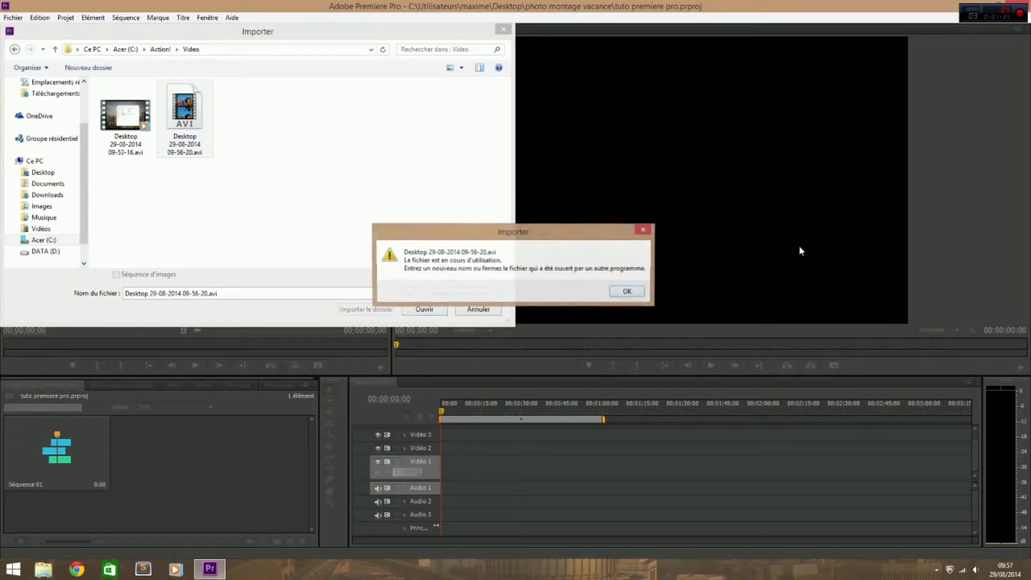
{"action": "left_click", "coordinate": [630, 294]}
{"action": "left_click", "coordinate": [126, 118]}
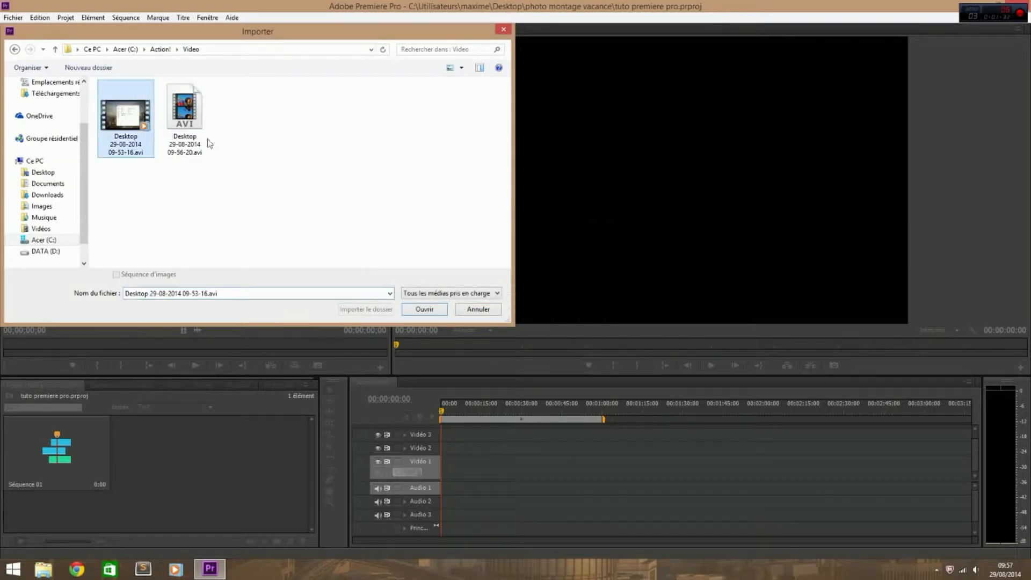
{"action": "left_click", "coordinate": [439, 310]}
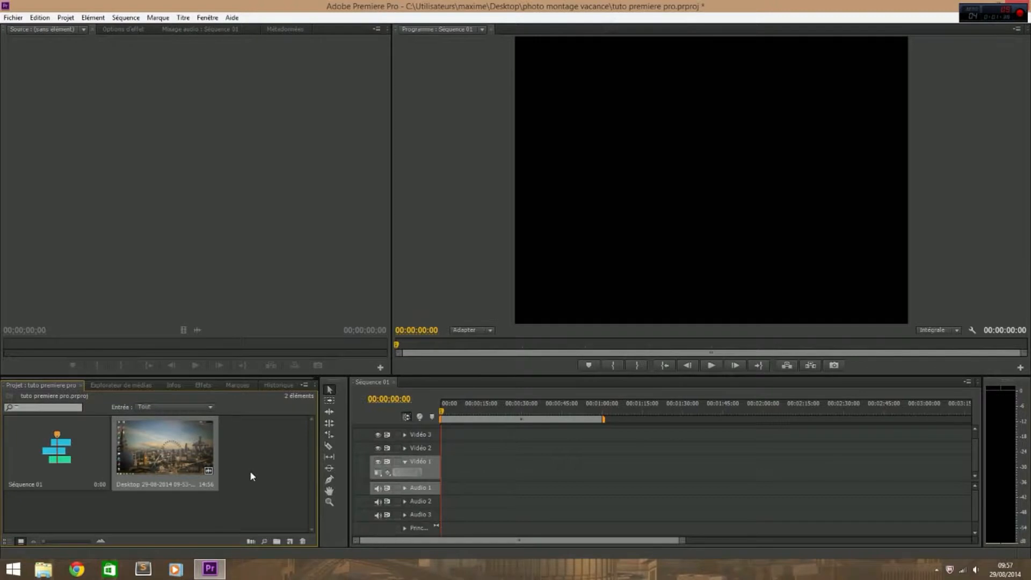
{"action": "left_click_drag", "start_coordinate": [168, 453], "coordinate": [448, 471]}
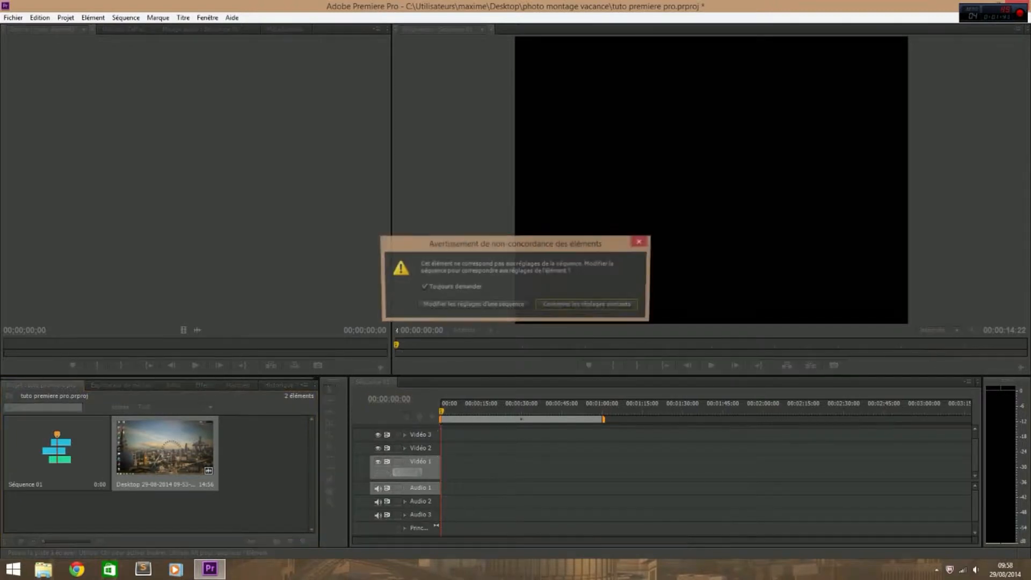
{"action": "left_click", "coordinate": [490, 305]}
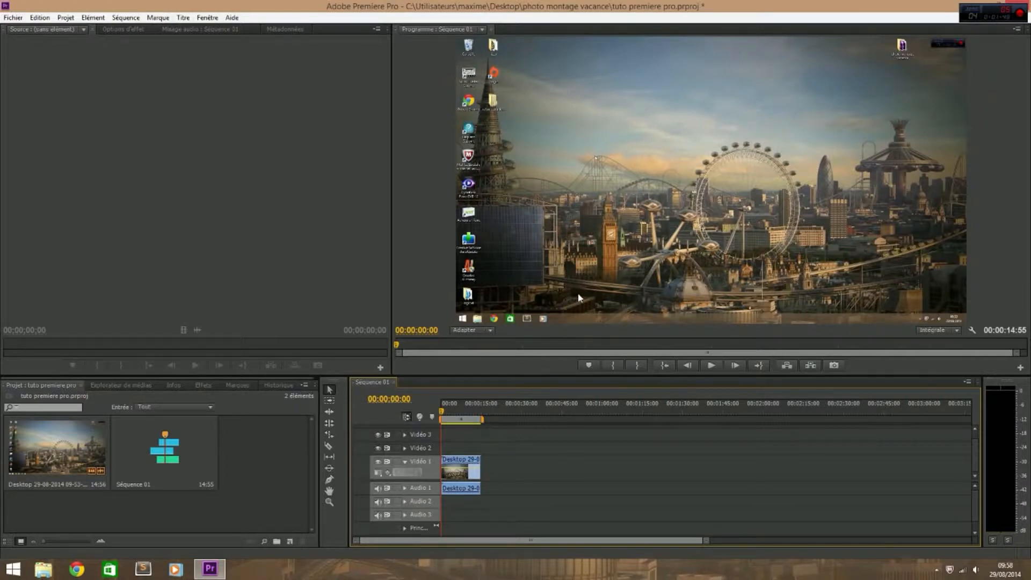
{"action": "left_click_drag", "start_coordinate": [706, 541], "coordinate": [585, 539]}
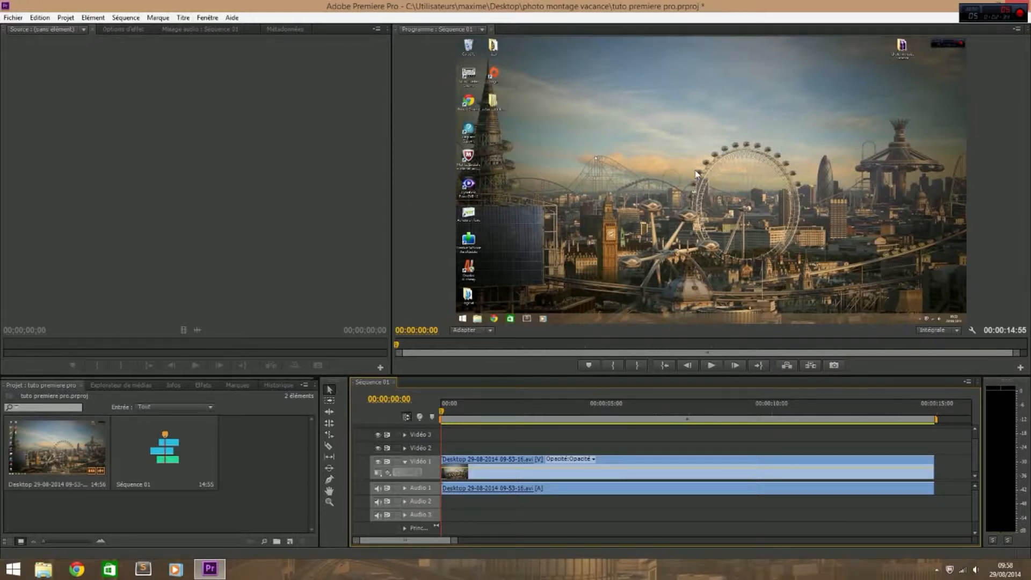
Shift the clip's picture up and to the left within the frame, and play part of the sequence to check it
{"action": "left_click", "coordinate": [634, 219]}
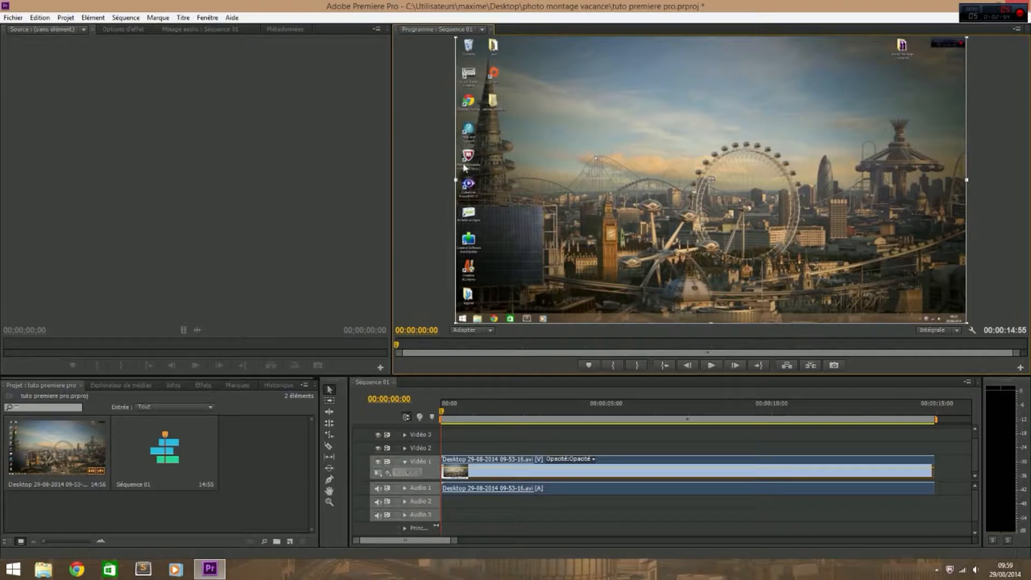
{"action": "left_click_drag", "start_coordinate": [675, 186], "coordinate": [622, 163]}
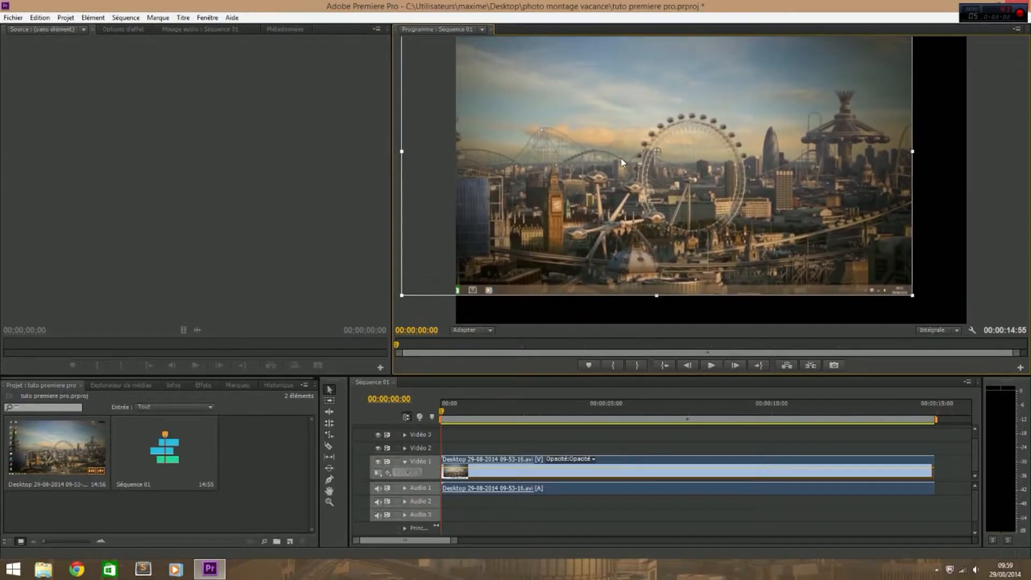
{"action": "left_click", "coordinate": [424, 310]}
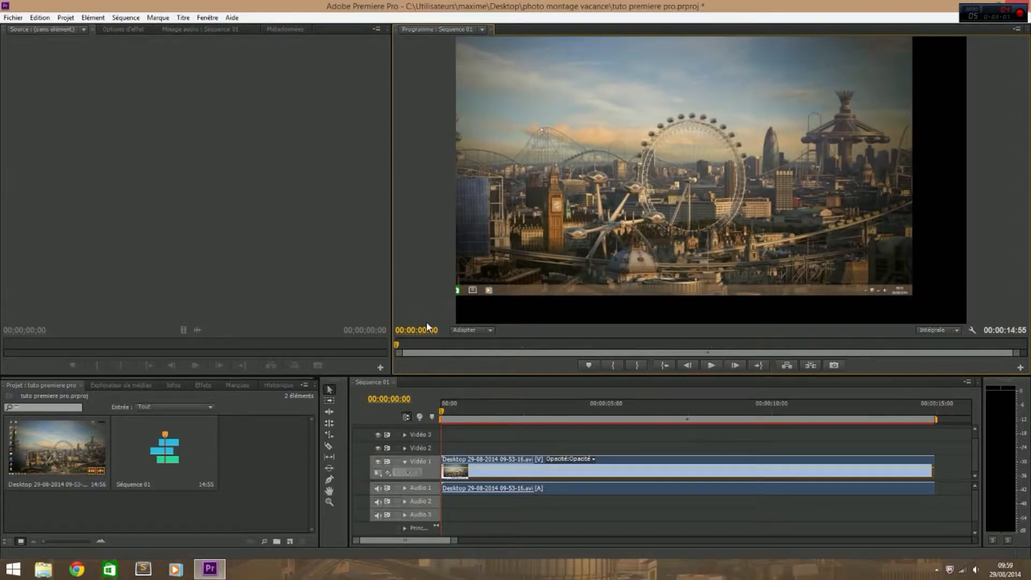
{"action": "left_click", "coordinate": [671, 200]}
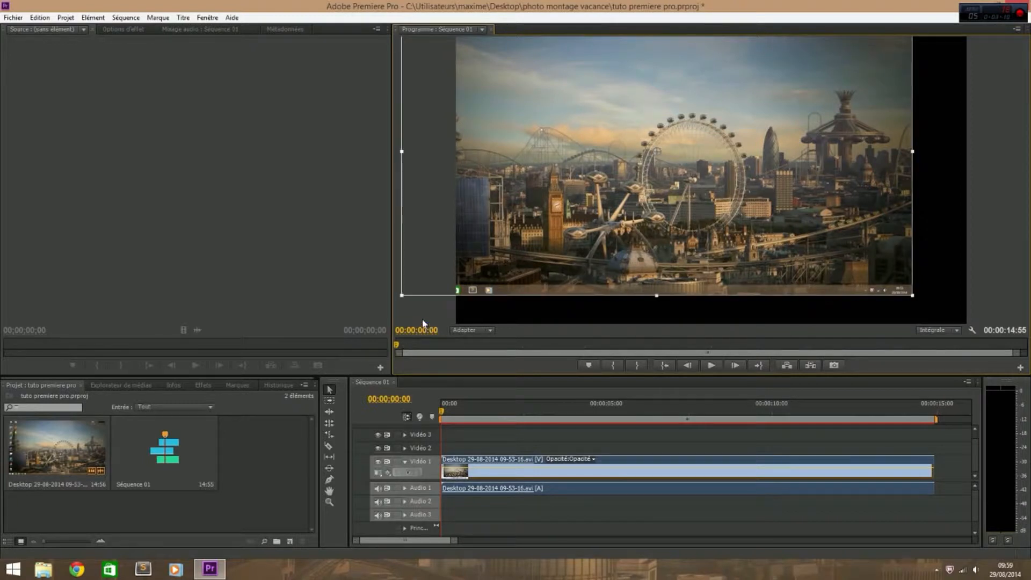
{"action": "left_click_drag", "start_coordinate": [524, 243], "coordinate": [547, 245]}
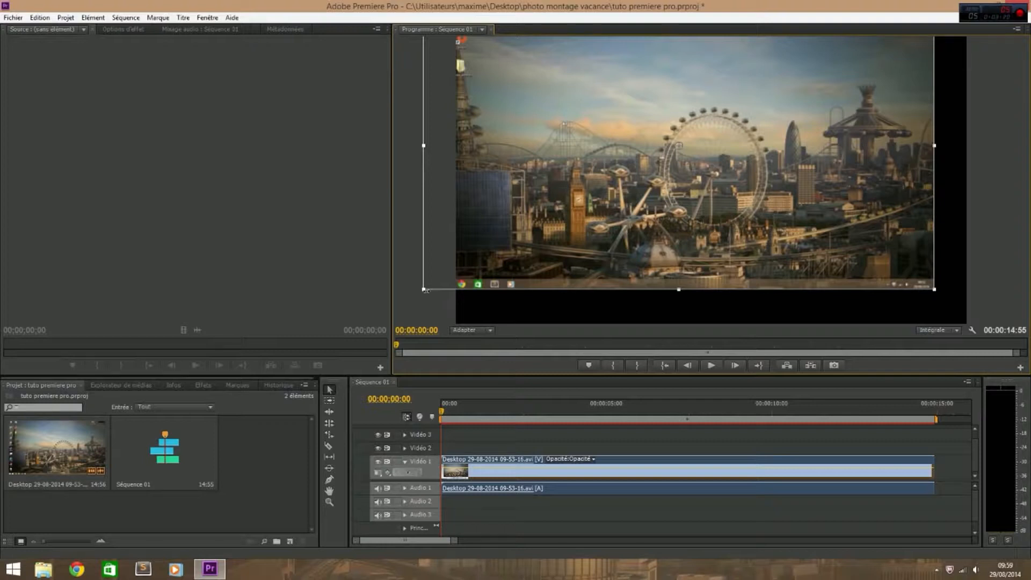
{"action": "left_click", "coordinate": [428, 313]}
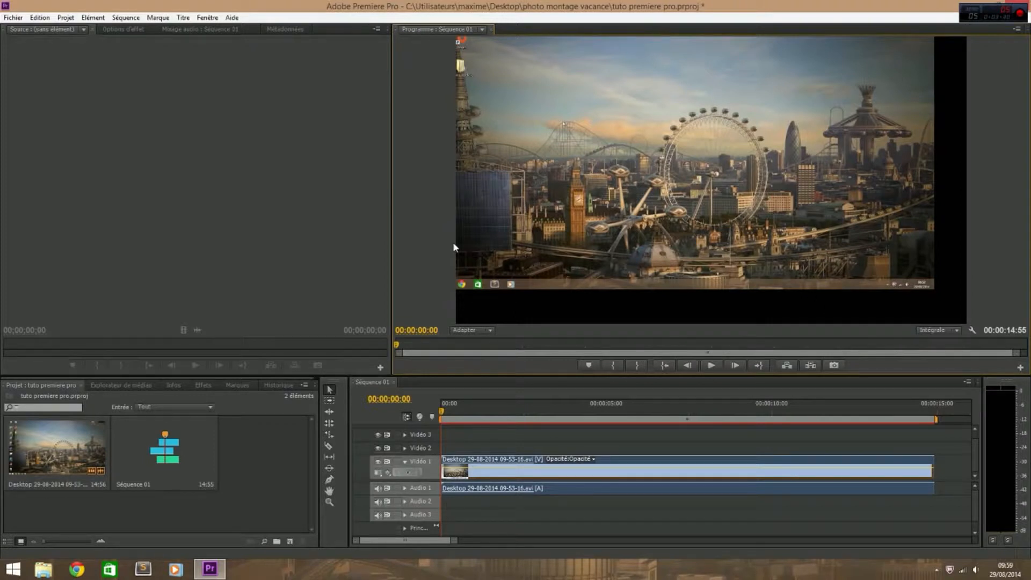
{"action": "key", "text": "space"}
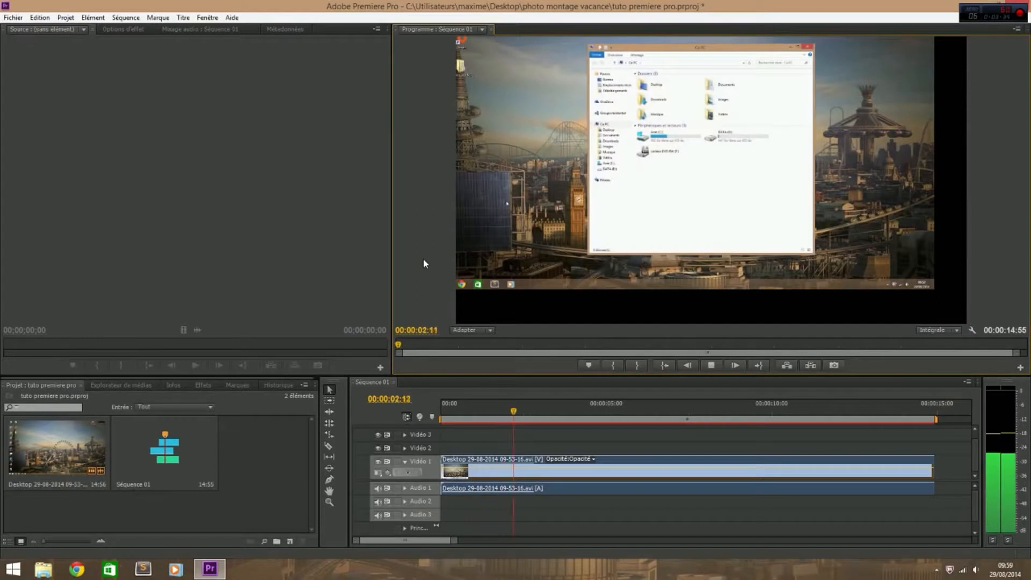
{"action": "key", "text": "space"}
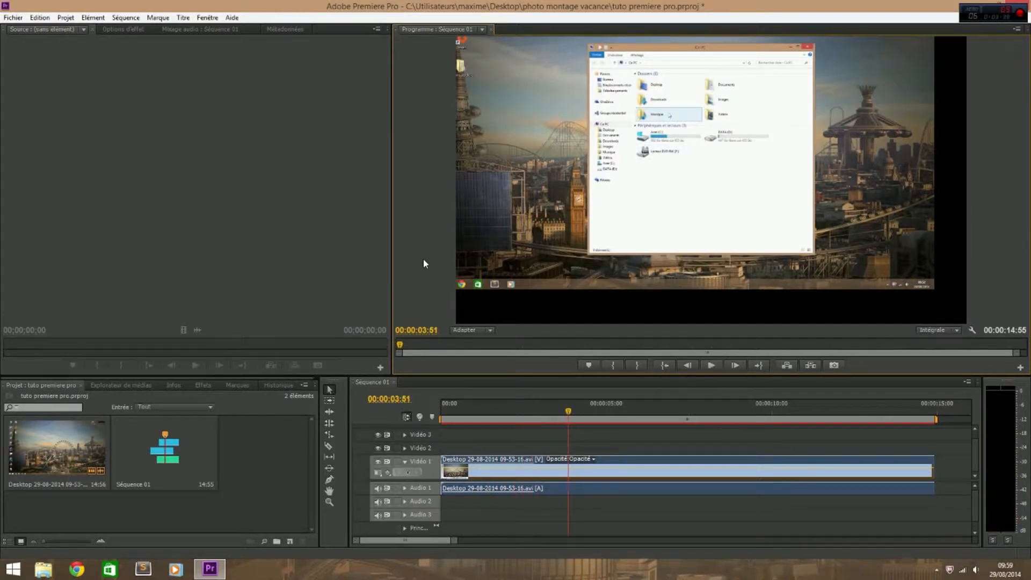
Move the clip's picture back so that it is centred and fills the whole frame
{"action": "left_click", "coordinate": [559, 194]}
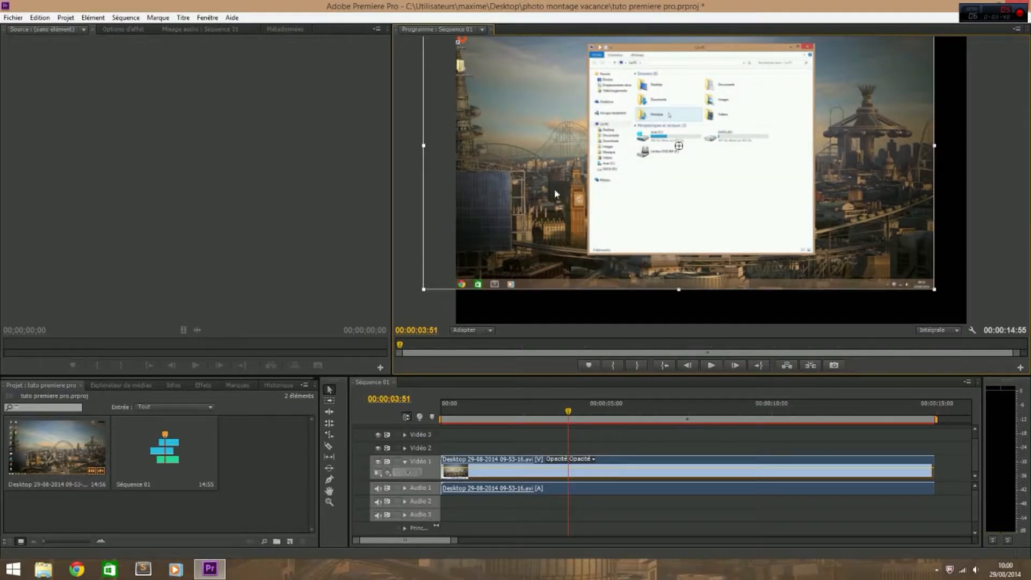
{"action": "left_click_drag", "start_coordinate": [537, 154], "coordinate": [561, 182]}
{"action": "left_click", "coordinate": [426, 179]}
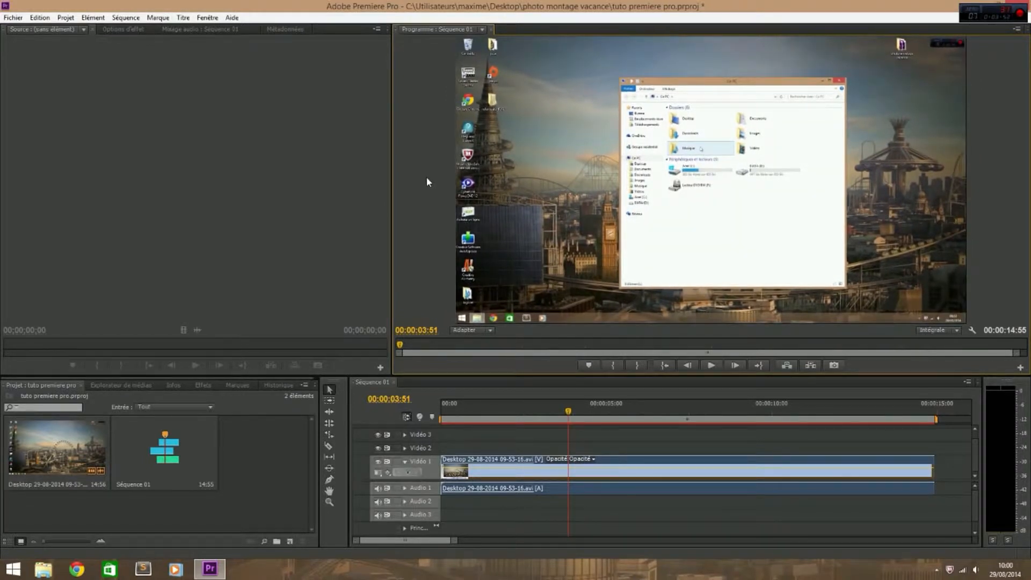
Scale the clip's picture down evenly around its centre, leaving a black border, and play part of the sequence
{"action": "left_click", "coordinate": [944, 114]}
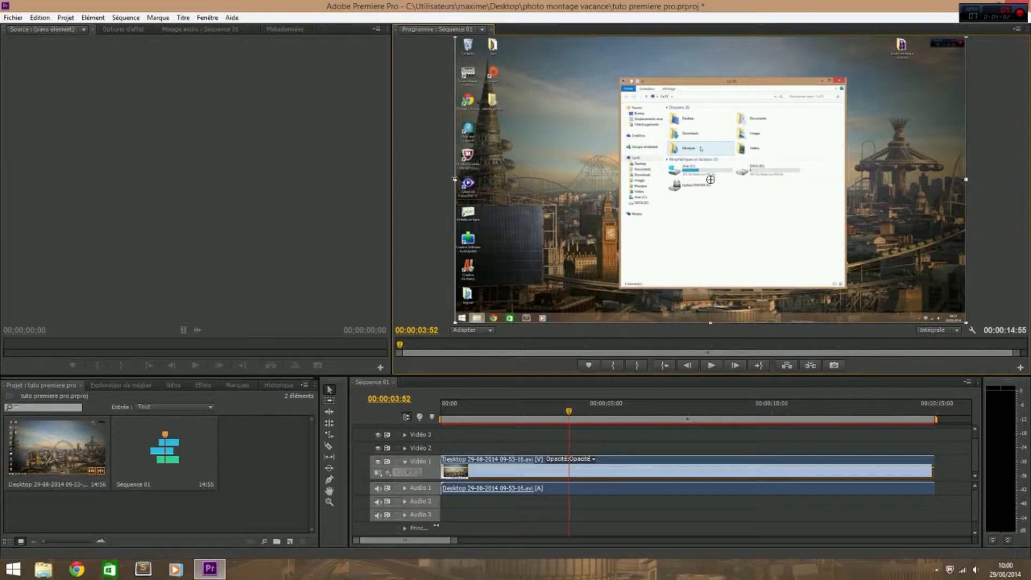
{"action": "left_click_drag", "start_coordinate": [454, 179], "coordinate": [504, 179]}
{"action": "left_click", "coordinate": [426, 190]}
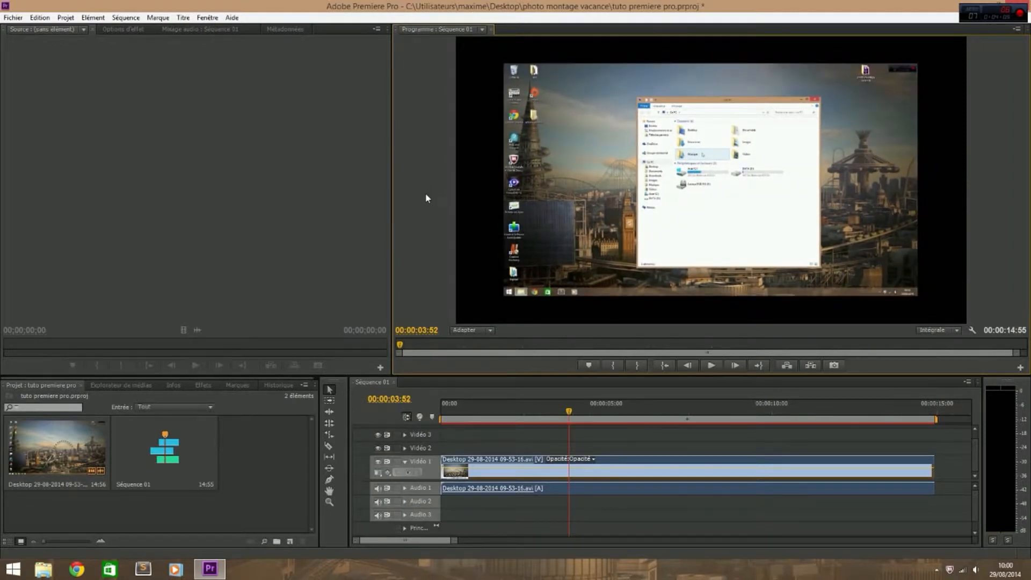
{"action": "key", "text": "space"}
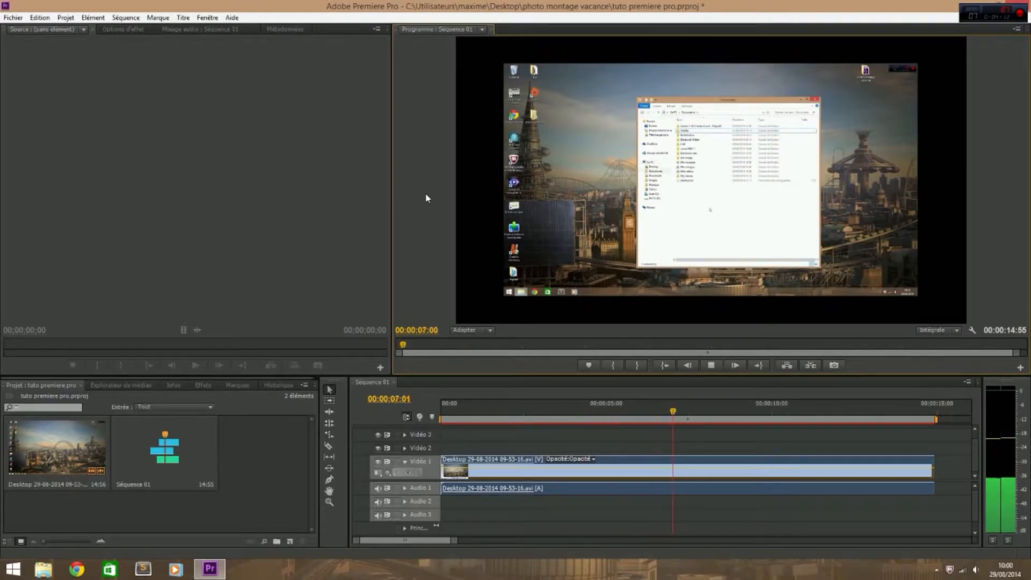
{"action": "key", "text": "space"}
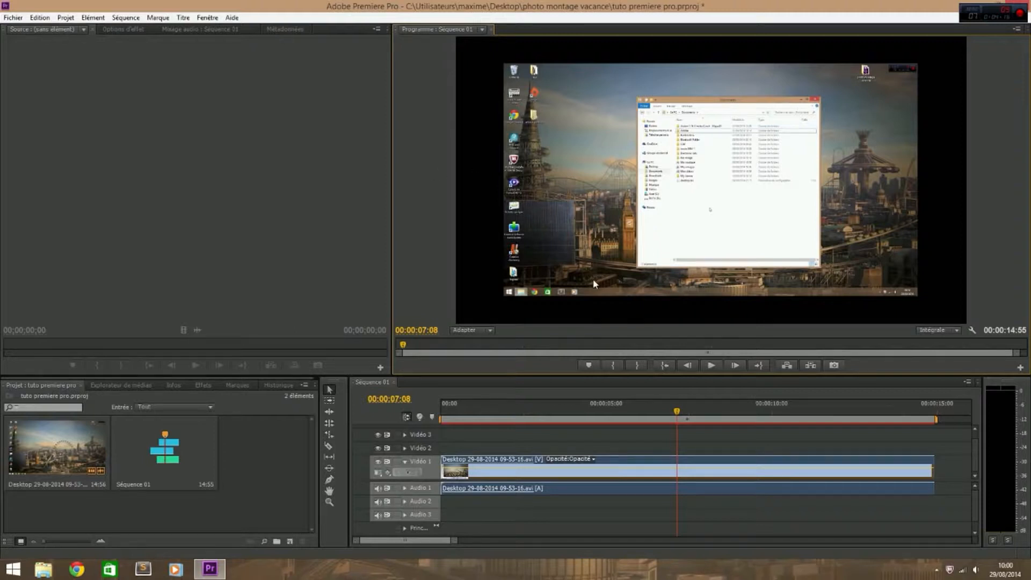
Scale the clip's picture back up from its corner until it fills the whole frame
{"action": "left_click", "coordinate": [607, 235]}
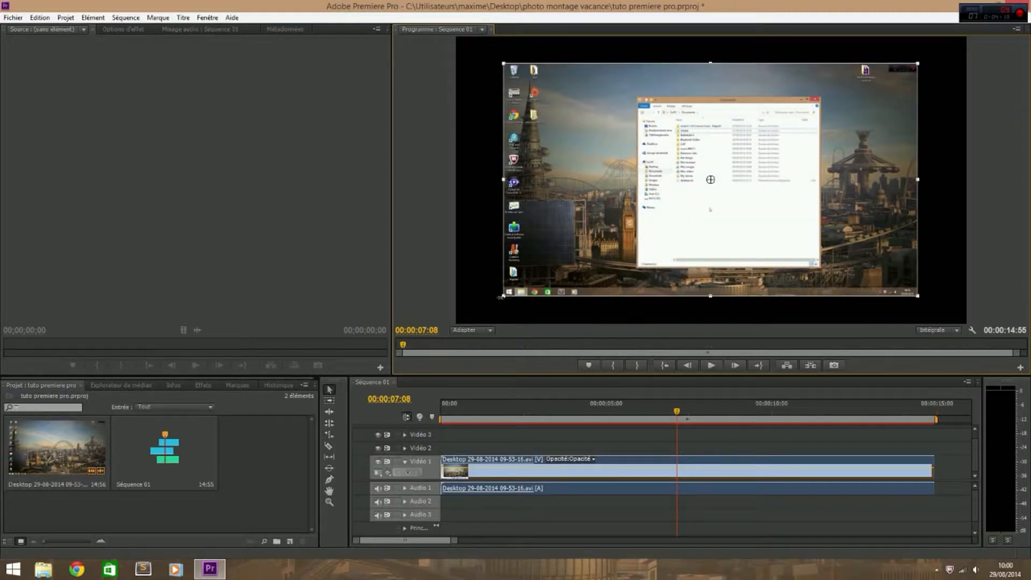
{"action": "left_click_drag", "start_coordinate": [503, 295], "coordinate": [444, 323]}
{"action": "left_click", "coordinate": [436, 286]}
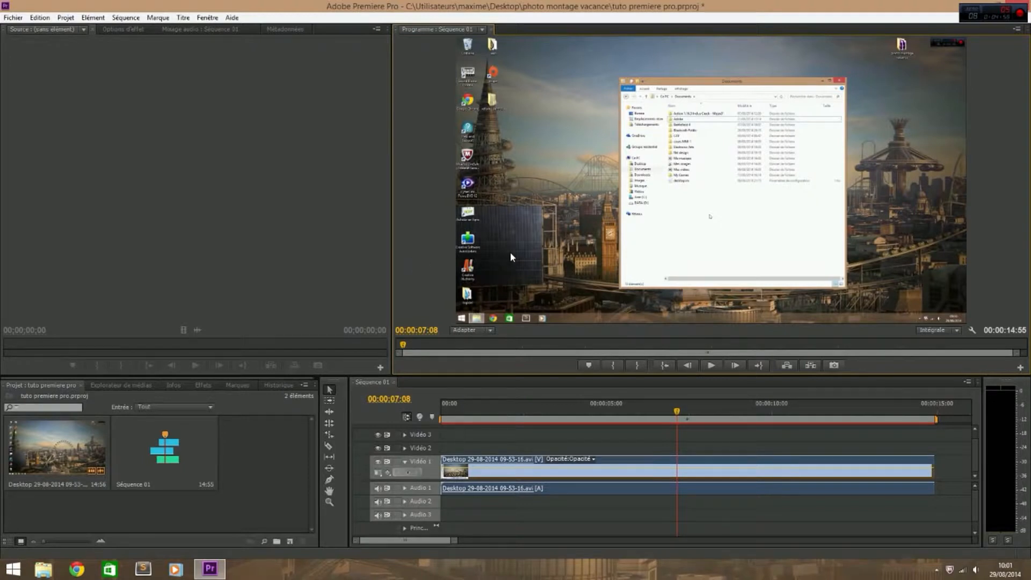
Toggle the lock on track Vidéo 1 on and off, leaving the track unlocked
{"action": "left_click", "coordinate": [397, 462]}
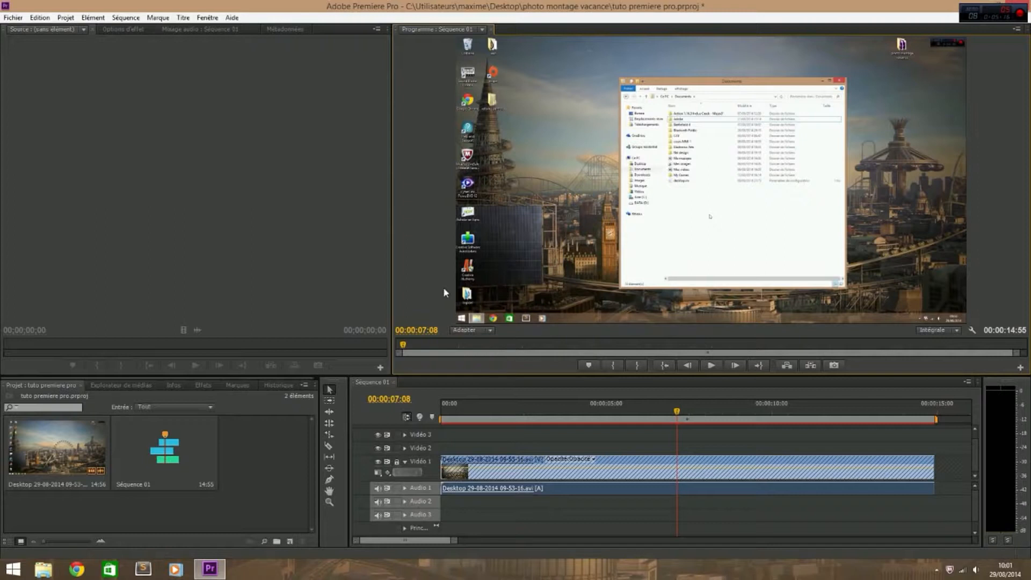
{"action": "left_click", "coordinate": [396, 464]}
{"action": "left_click", "coordinate": [396, 464]}
{"action": "left_click", "coordinate": [396, 464]}
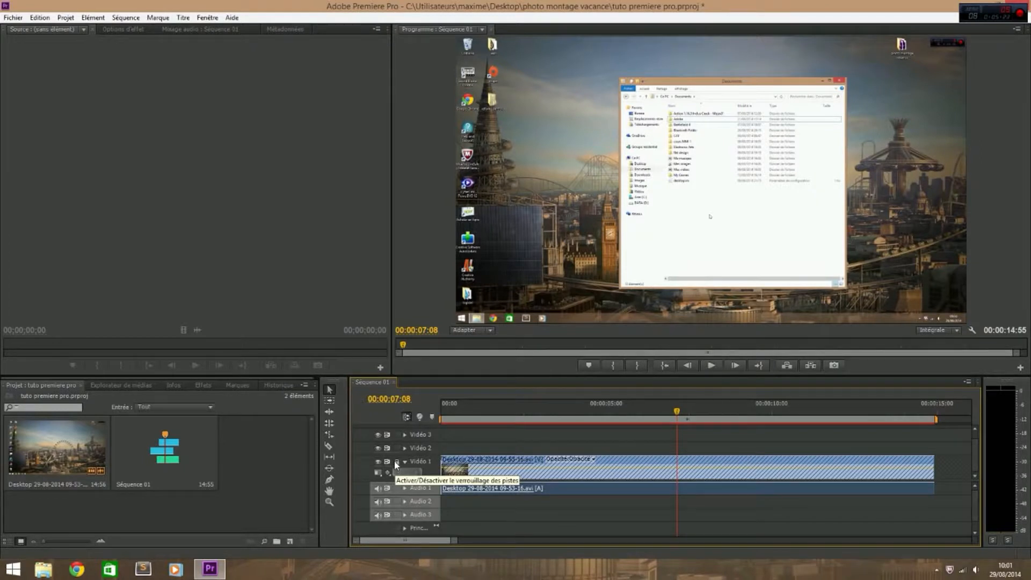
{"action": "left_click", "coordinate": [397, 464]}
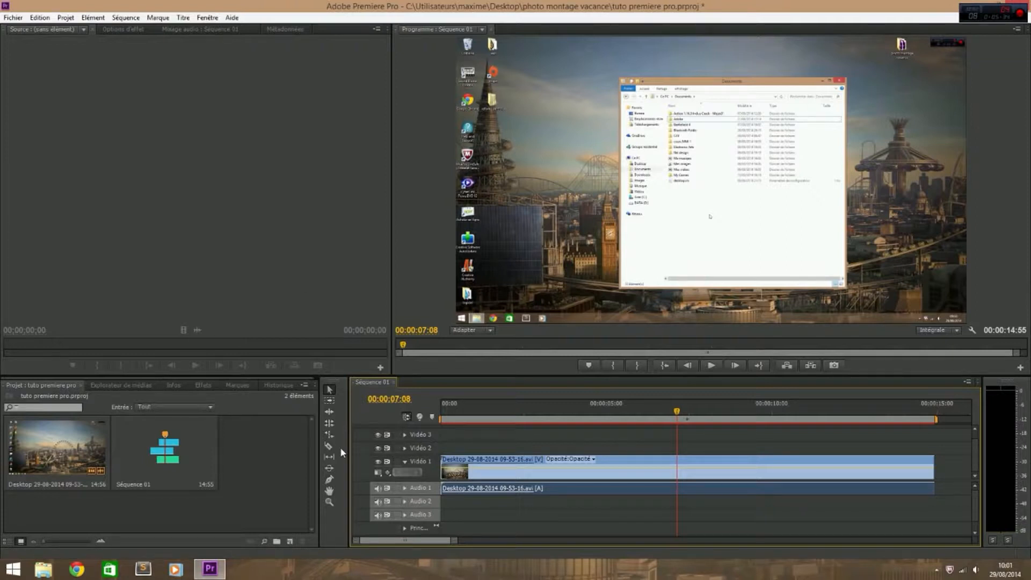
Open the clip on track Vidéo 1 in the source viewer
{"action": "scroll", "coordinate": [979, 456], "scroll_direction": "up", "scroll_amount": 1}
{"action": "scroll", "coordinate": [978, 455], "scroll_direction": "down", "scroll_amount": 1}
{"action": "double_click", "coordinate": [509, 472]}
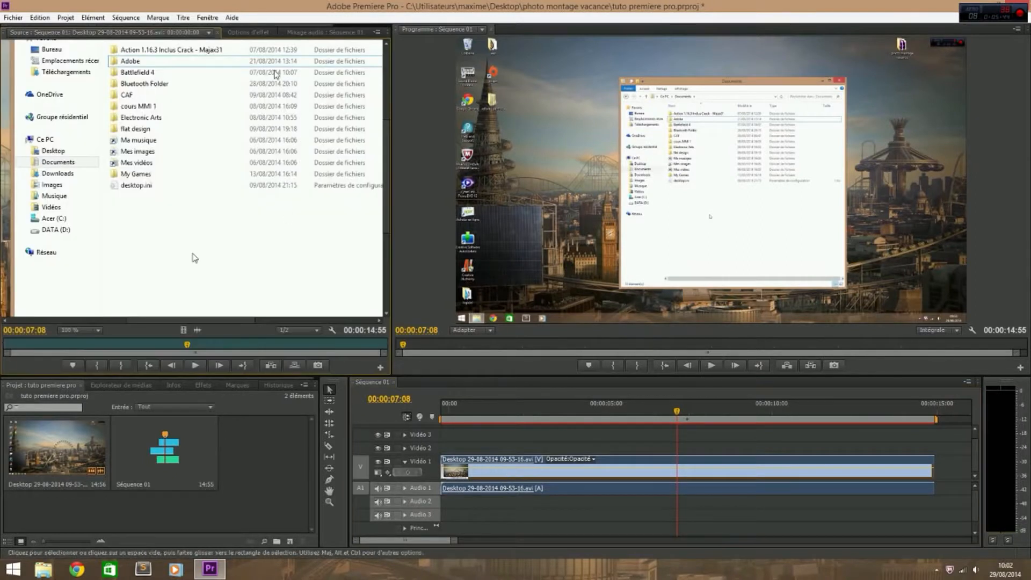
Show the clip's effect options, expand Trajectoire, and shift the picture sideways, ending at a horizontal position of 872
{"action": "left_click", "coordinate": [226, 34]}
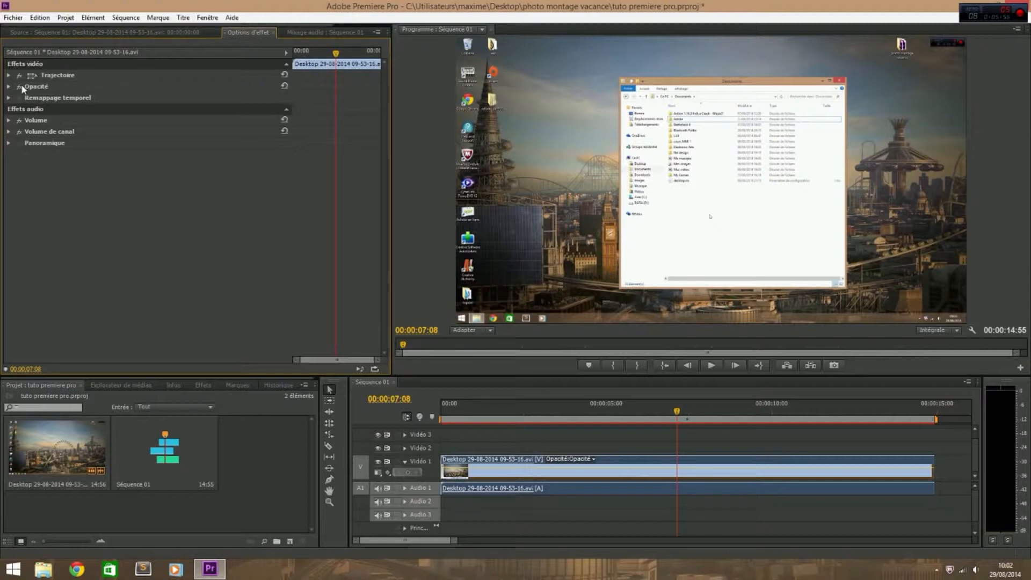
{"action": "left_click", "coordinate": [9, 76]}
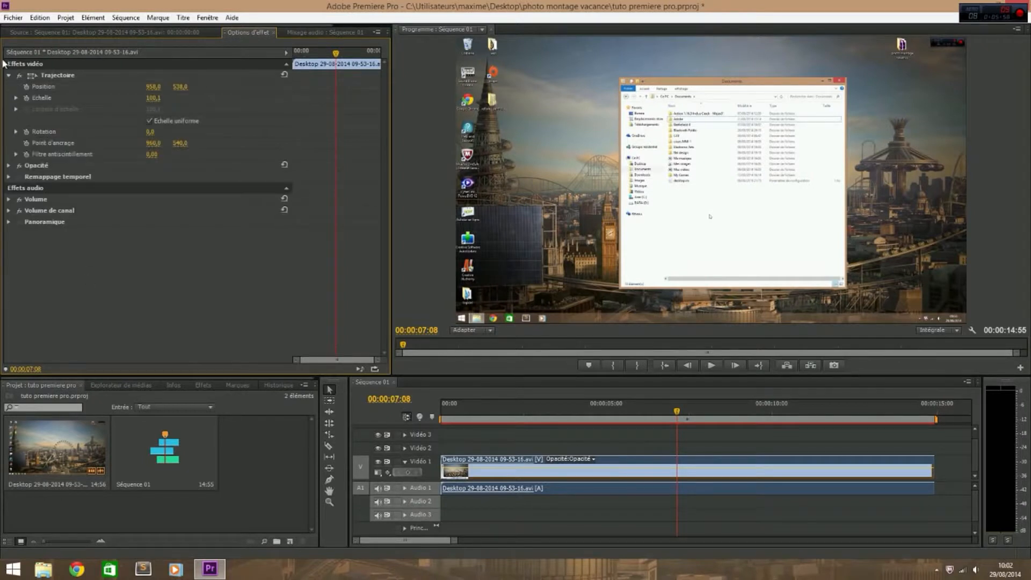
{"action": "left_click", "coordinate": [8, 76]}
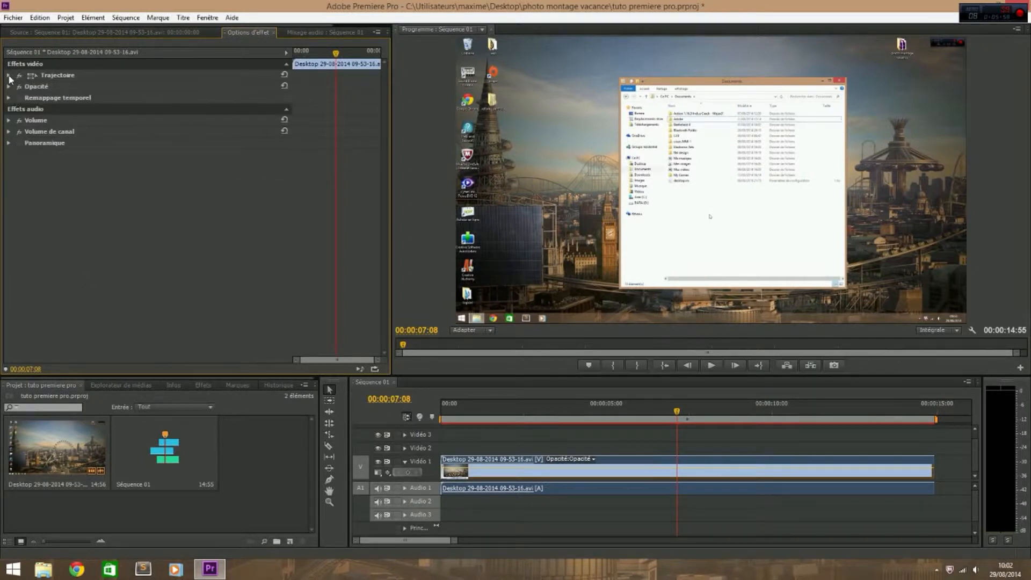
{"action": "left_click", "coordinate": [9, 75]}
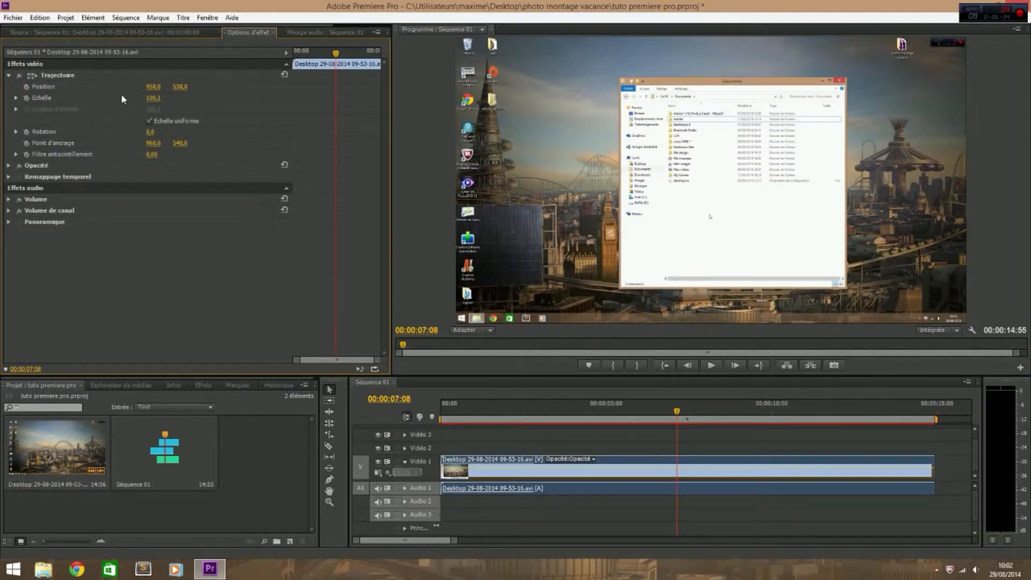
{"action": "left_click_drag", "start_coordinate": [150, 87], "coordinate": [221, 87]}
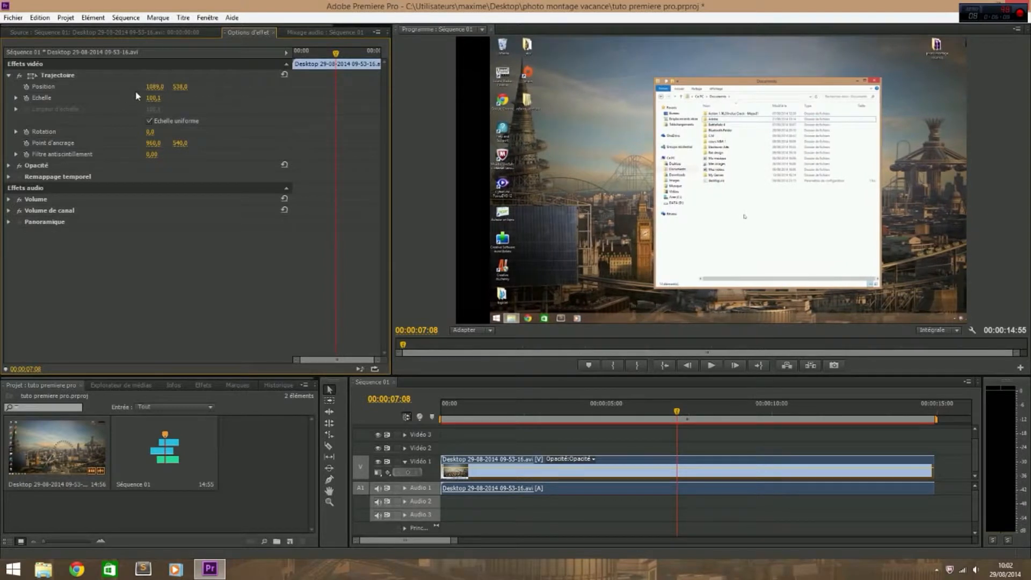
{"action": "left_click_drag", "start_coordinate": [153, 87], "coordinate": [129, 87]}
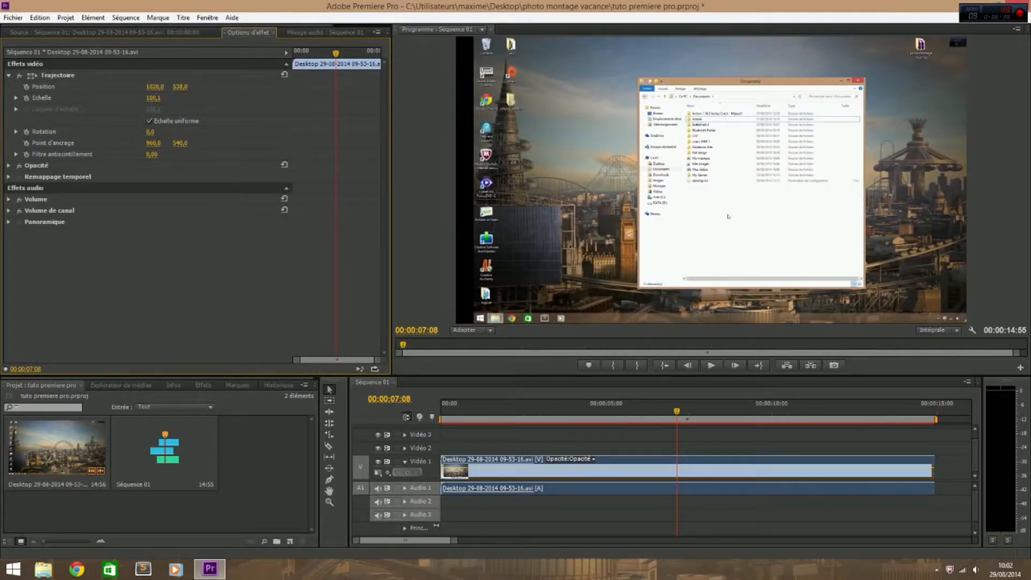
{"action": "left_click_drag", "start_coordinate": [131, 87], "coordinate": [89, 86]}
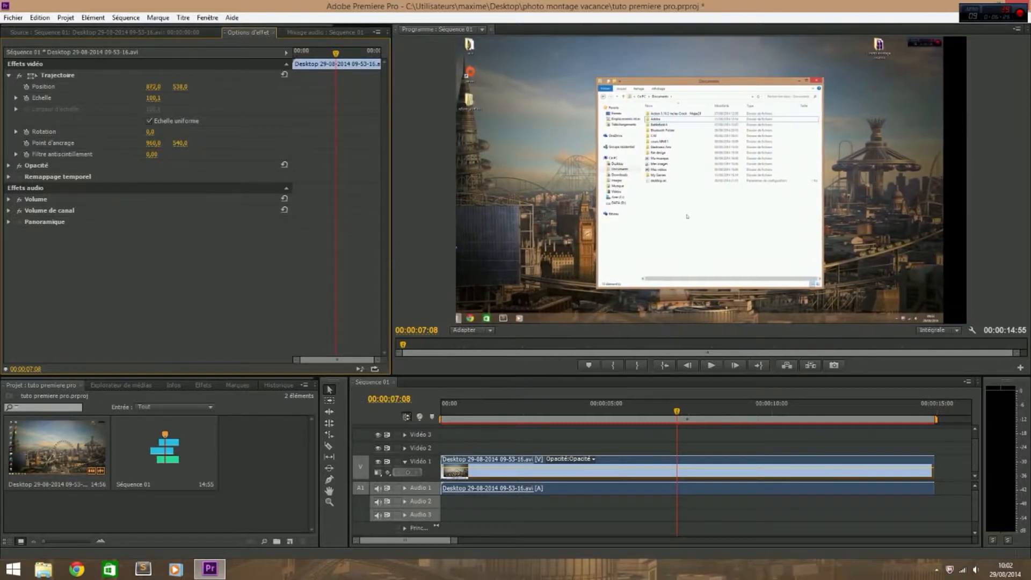
Try horizontal positions of 1000, 900 and 950 for the picture, and settle on 959 horizontally and 540 vertically
{"action": "left_click", "coordinate": [153, 87]}
{"action": "type", "text": "1000"}
{"action": "key", "text": "Return"}
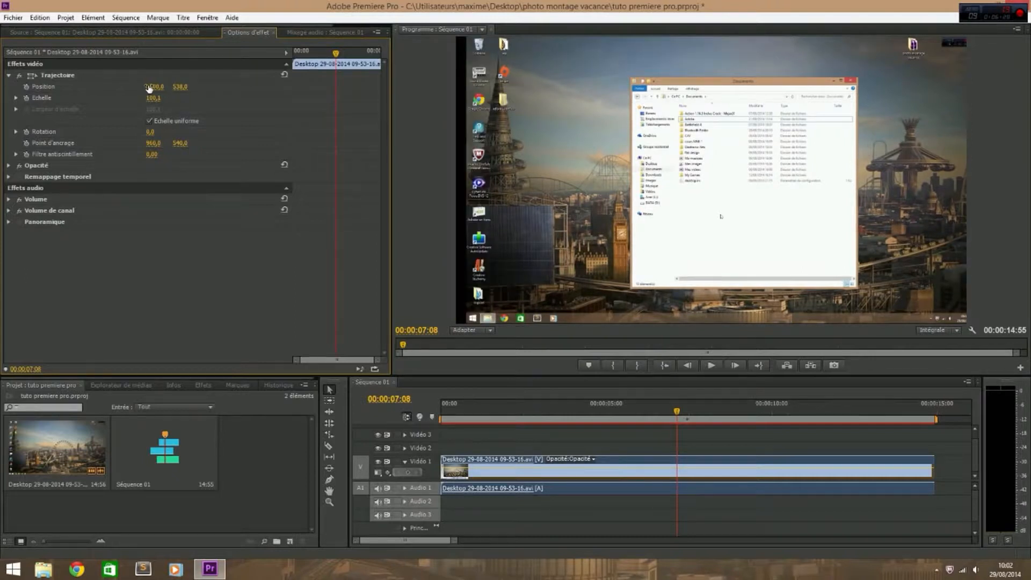
{"action": "type", "text": "900"}
{"action": "key", "text": "Return"}
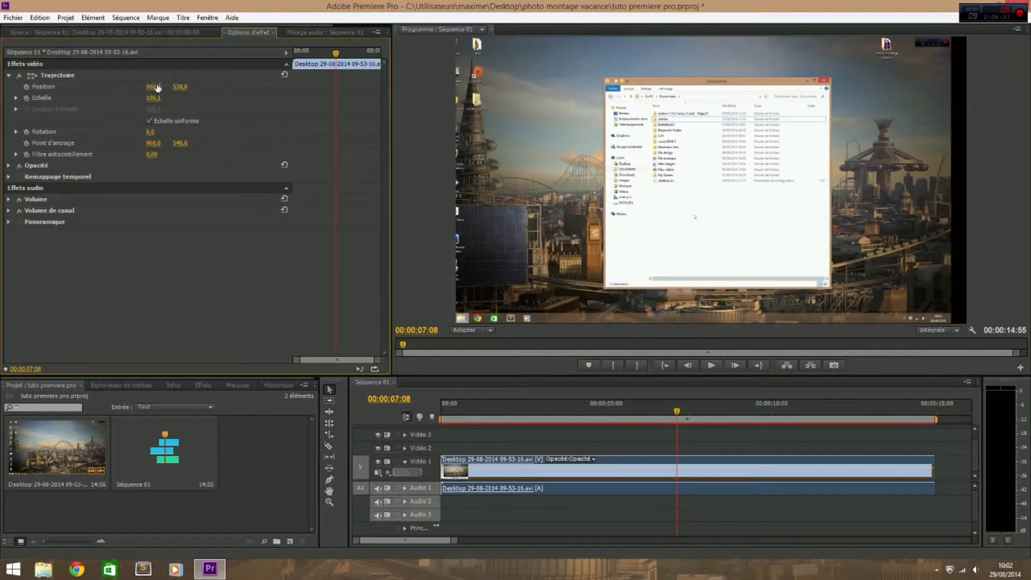
{"action": "left_click", "coordinate": [157, 87]}
{"action": "type", "text": "950"}
{"action": "key", "text": "Return"}
{"action": "left_click_drag", "start_coordinate": [153, 89], "coordinate": [158, 89]}
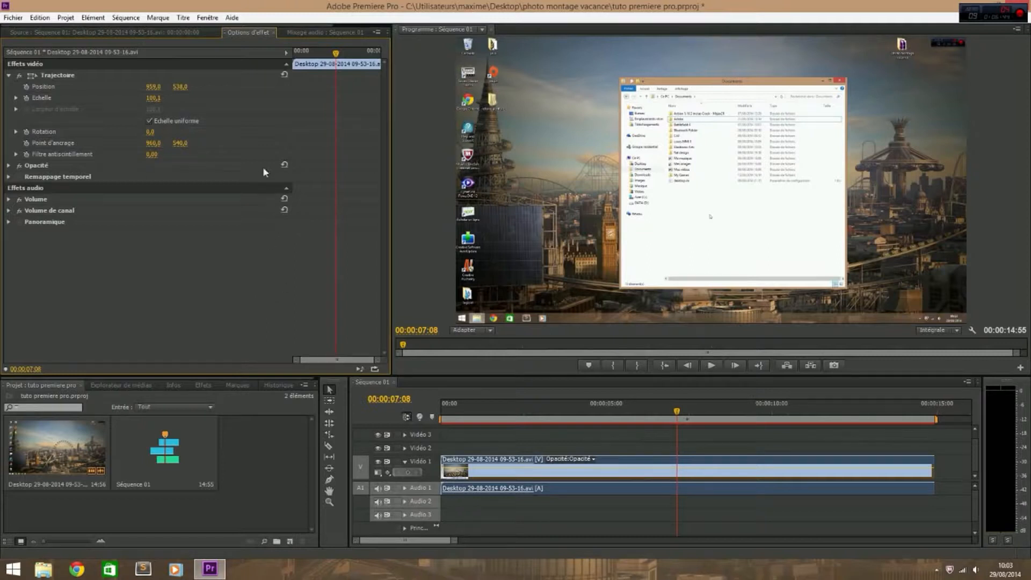
{"action": "left_click_drag", "start_coordinate": [178, 87], "coordinate": [213, 139]}
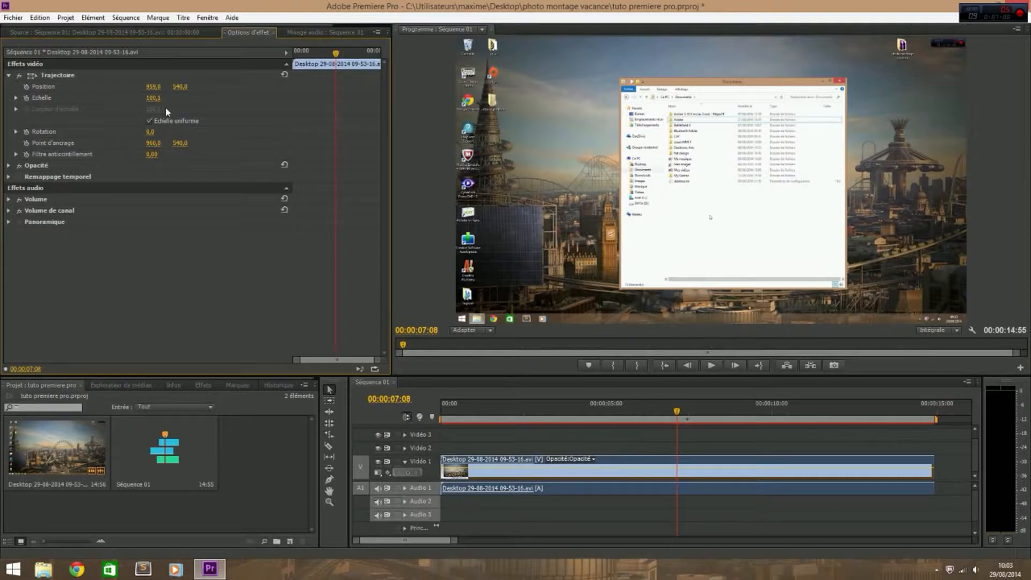
Set the picture's scale to 100, adjust it to 99, and set the rotation back to 0°
{"action": "left_click", "coordinate": [154, 98]}
{"action": "type", "text": "100"}
{"action": "key", "text": "Return"}
{"action": "left_click_drag", "start_coordinate": [156, 100], "coordinate": [343, 132]}
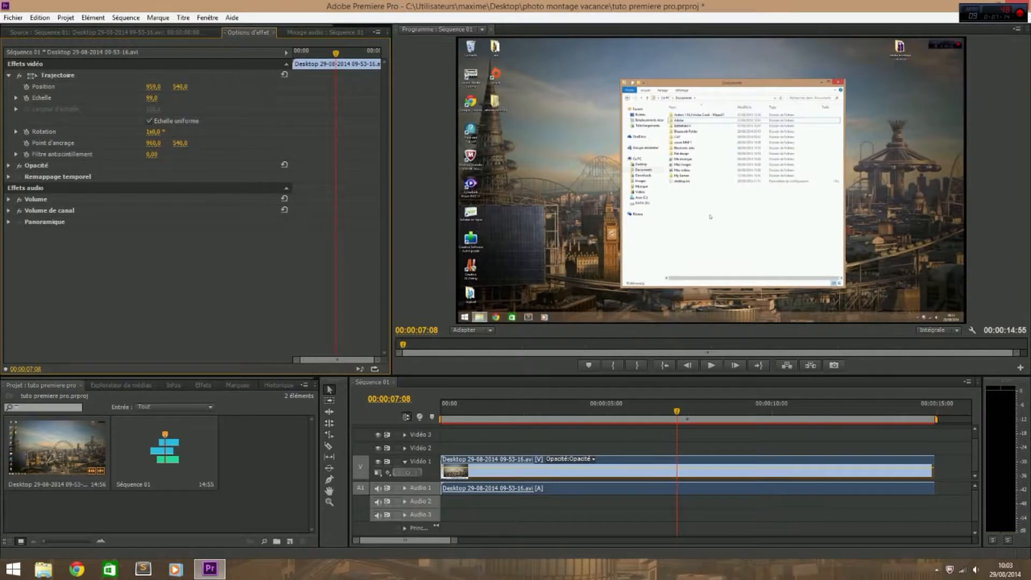
{"action": "left_click", "coordinate": [154, 131]}
{"action": "type", "text": "0"}
{"action": "key", "text": "Return"}
{"action": "left_click", "coordinate": [153, 87]}
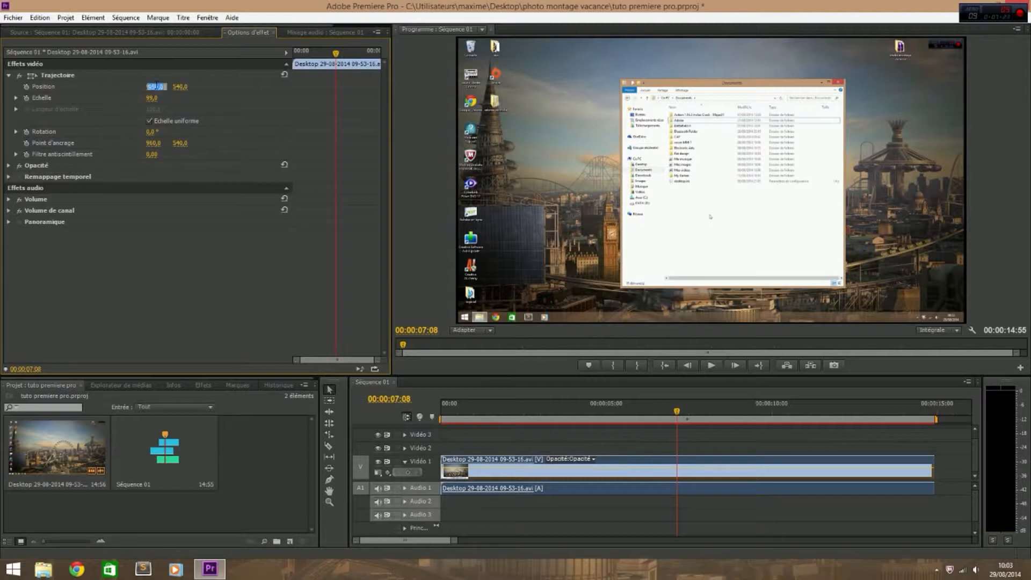
{"action": "left_click", "coordinate": [188, 290]}
Expand Opacité, lower the clip's opacity to darken the picture, and set it back to 100 %
{"action": "left_click", "coordinate": [8, 166]}
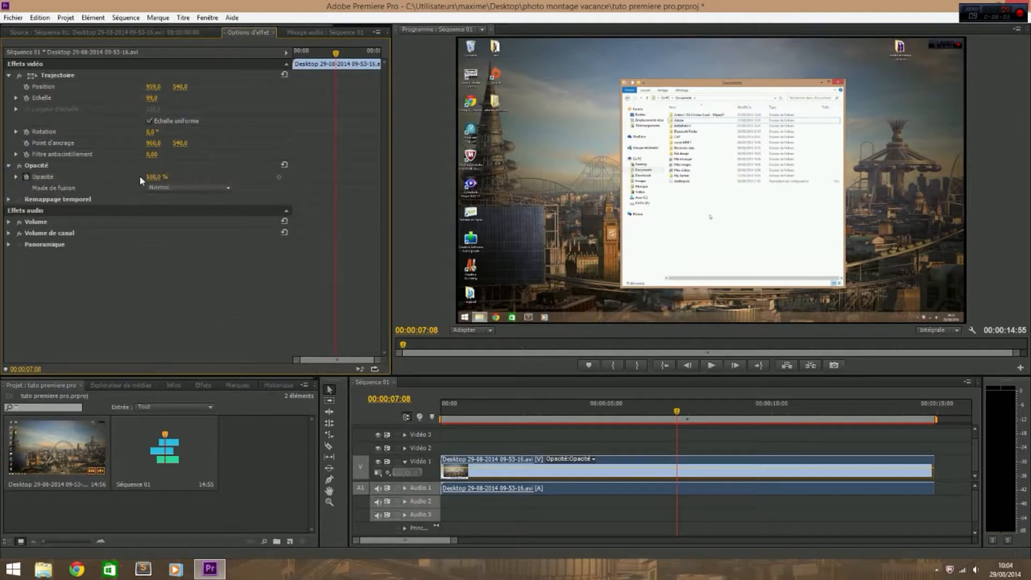
{"action": "mouse_move", "coordinate": [156, 177]}
{"action": "left_mouse_down"}
{"action": "mouse_move", "coordinate": [116, 177]}
{"action": "mouse_move", "coordinate": [160, 177]}
{"action": "left_mouse_up"}
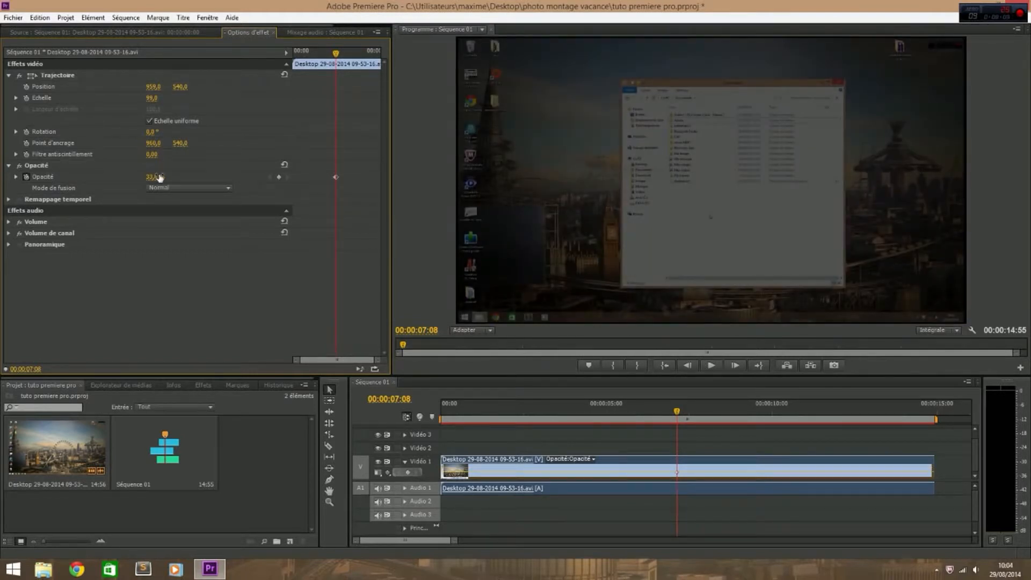
{"action": "left_click", "coordinate": [160, 177]}
{"action": "type", "text": "100"}
{"action": "key", "text": "Return"}
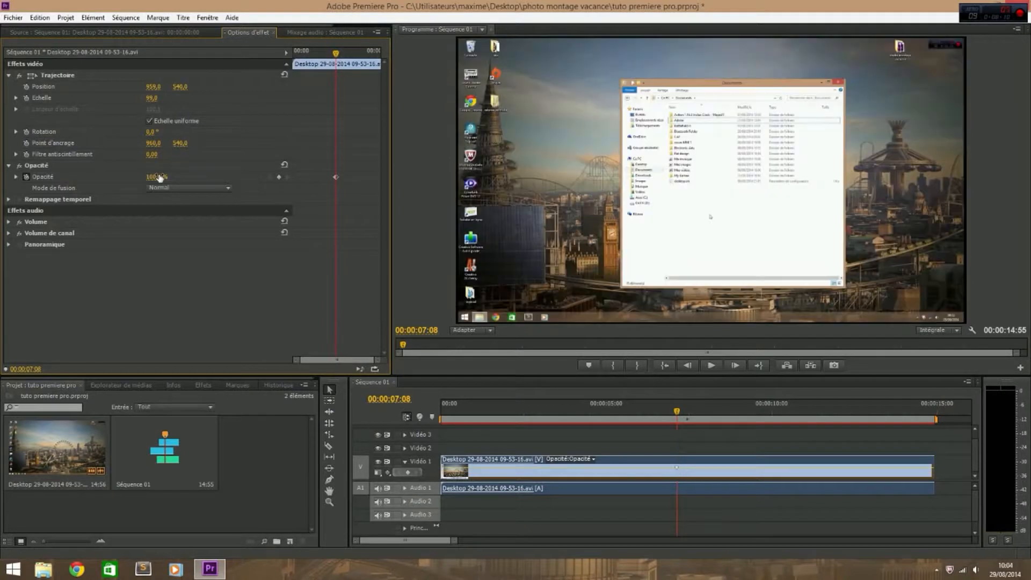
Try to turn off keyframing for the clip's opacity
{"action": "left_click", "coordinate": [27, 176]}
{"action": "left_click", "coordinate": [601, 299]}
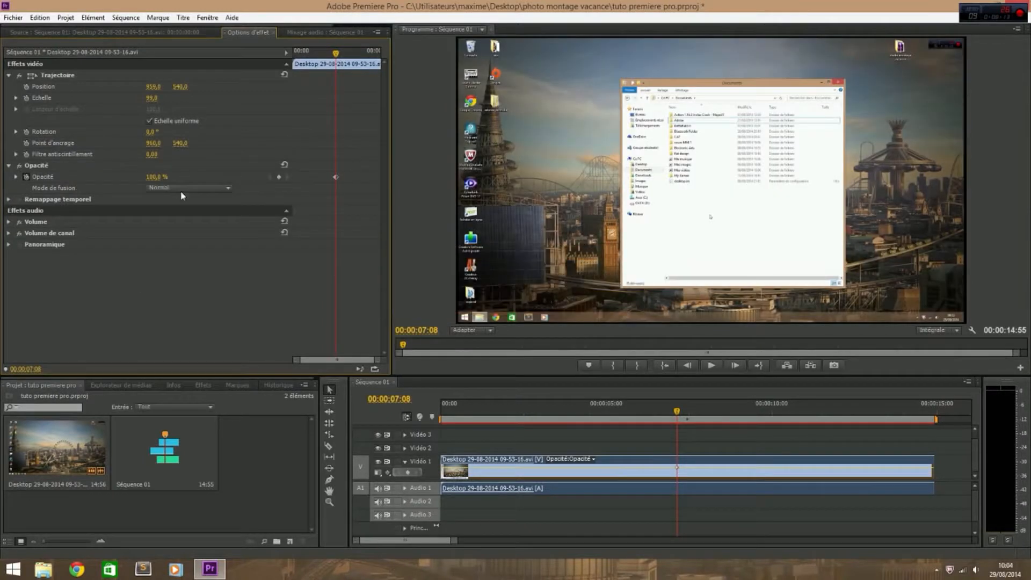
{"action": "left_click", "coordinate": [27, 177]}
{"action": "left_click", "coordinate": [575, 297]}
Undo the series of recent changes made to the clip's effect settings
{"action": "key", "text": "ctrl+z"}
{"action": "key", "text": "ctrl+z"}
{"action": "key", "text": "ctrl+z"}
{"action": "key", "text": "ctrl+z"}
{"action": "key", "text": "ctrl+z"}
{"action": "key", "text": "ctrl+z"}
{"action": "key", "text": "ctrl+z"}
{"action": "key", "text": "ctrl+z"}
{"action": "key", "text": "ctrl+z"}
Delete the clip from track Vidéo 1 and put a fresh copy from the project at the start of that track
{"action": "left_click", "coordinate": [520, 472]}
{"action": "key", "text": "Delete"}
{"action": "left_click_drag", "start_coordinate": [95, 431], "coordinate": [442, 468]}
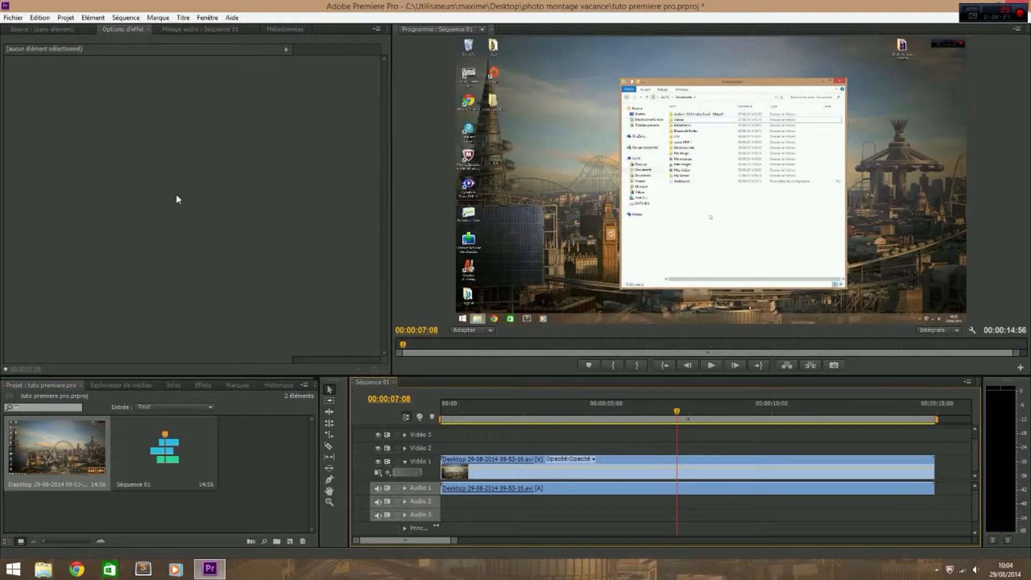
Undo the clip placement, and move the source viewer out of and back into the effect options group as its first tab, restoring the panel heights
{"action": "left_click_drag", "start_coordinate": [41, 27], "coordinate": [47, 25]}
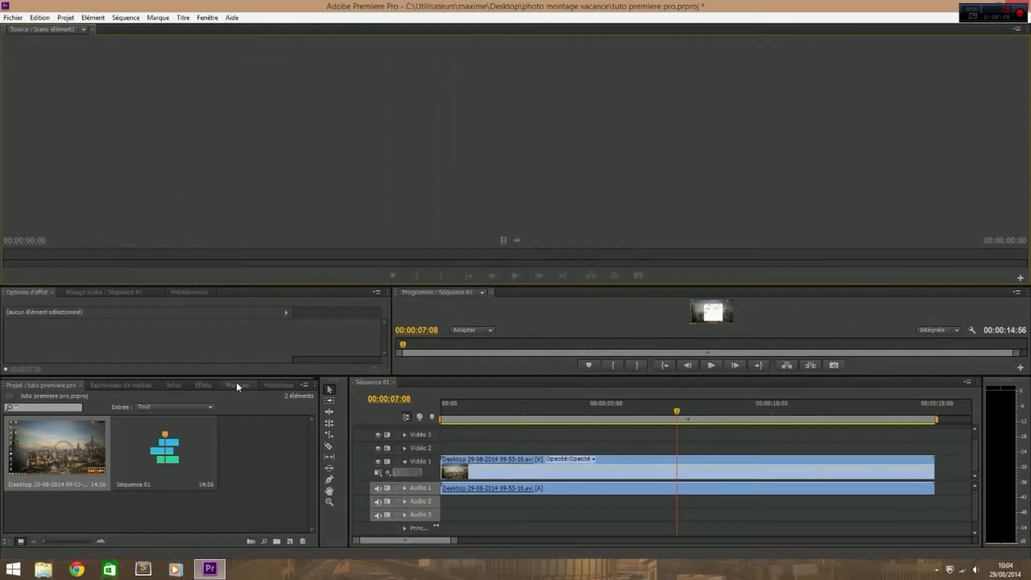
{"action": "key", "text": "ctrl+z"}
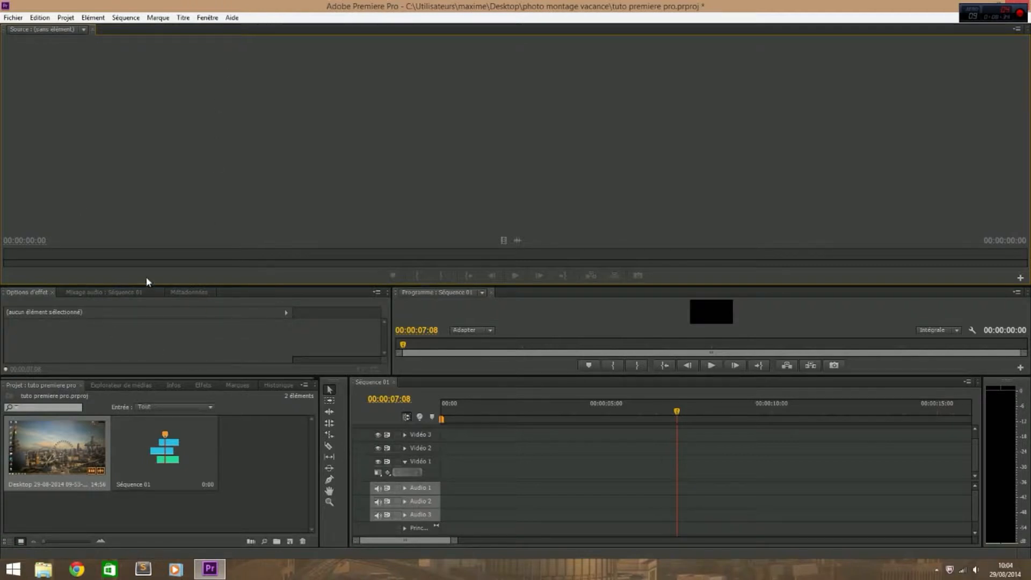
{"action": "left_click", "coordinate": [22, 31]}
{"action": "left_click_drag", "start_coordinate": [7, 36], "coordinate": [231, 293]}
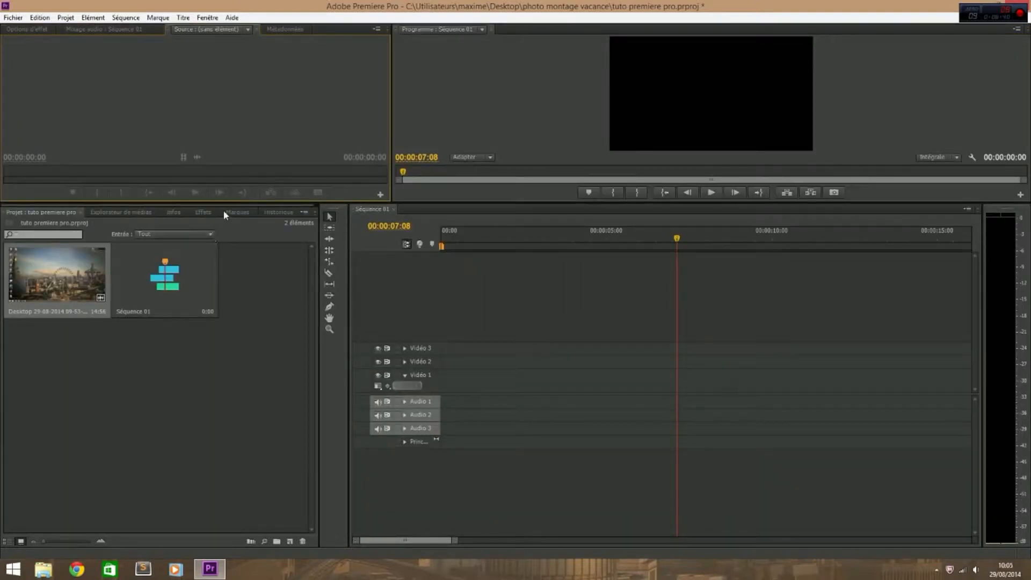
{"action": "left_click_drag", "start_coordinate": [376, 203], "coordinate": [387, 385]}
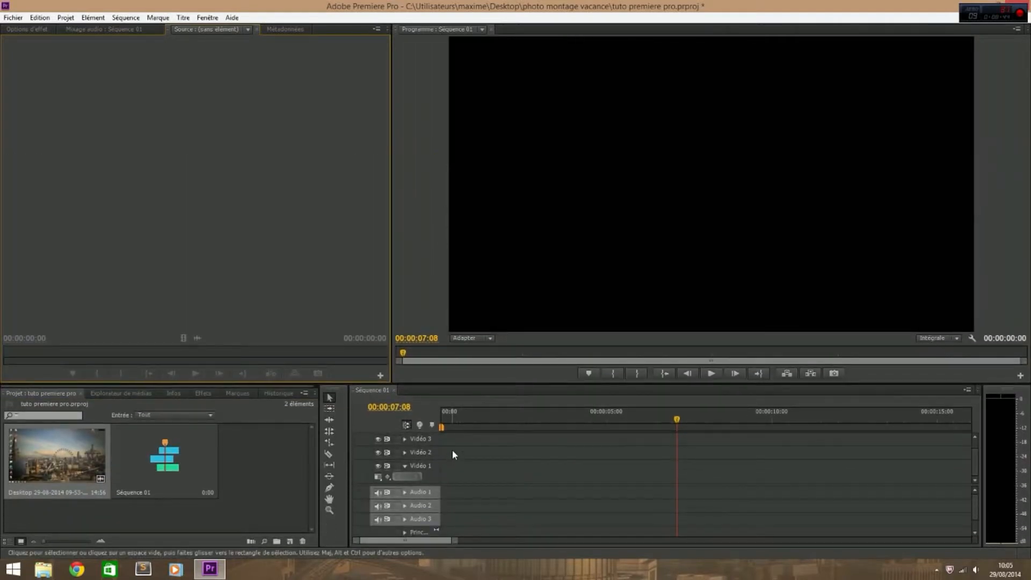
{"action": "left_click_drag", "start_coordinate": [209, 29], "coordinate": [8, 36]}
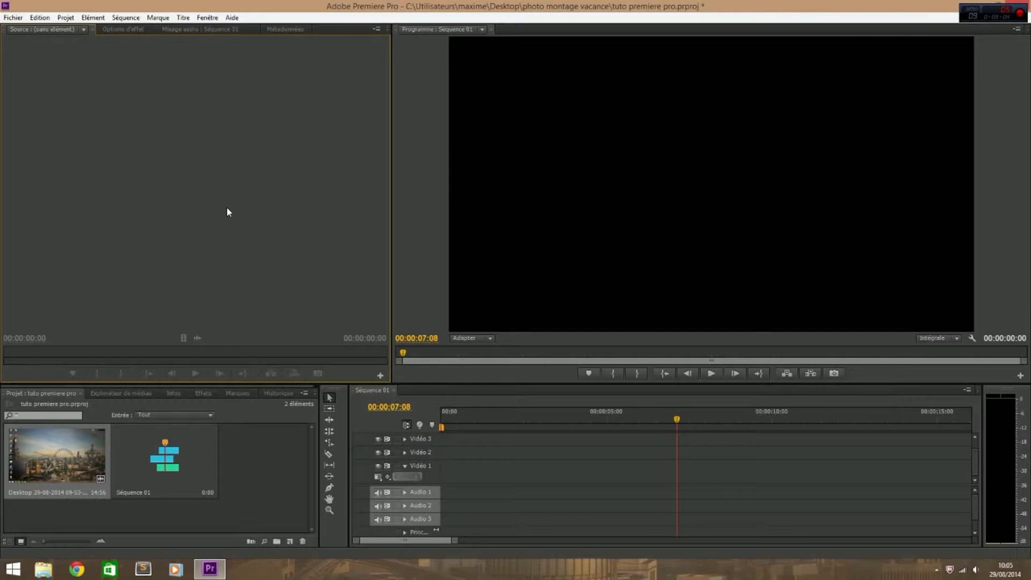
Place the desktop clip at the start of track Vidéo 1 and speed it up with Rate Stretch to a duration of 00:00:09:51
{"action": "left_click_drag", "start_coordinate": [70, 443], "coordinate": [445, 473]}
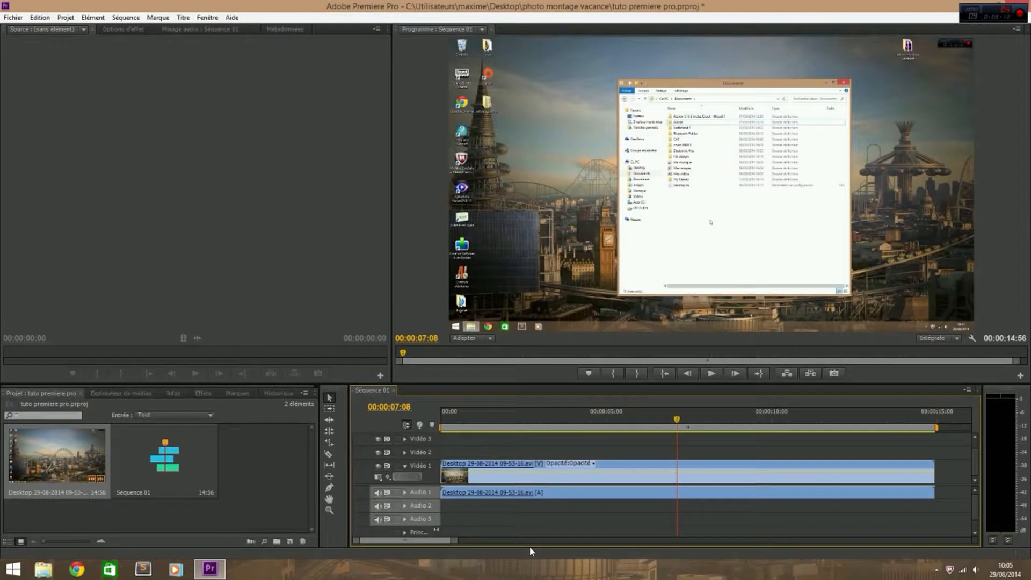
{"action": "left_click", "coordinate": [329, 443]}
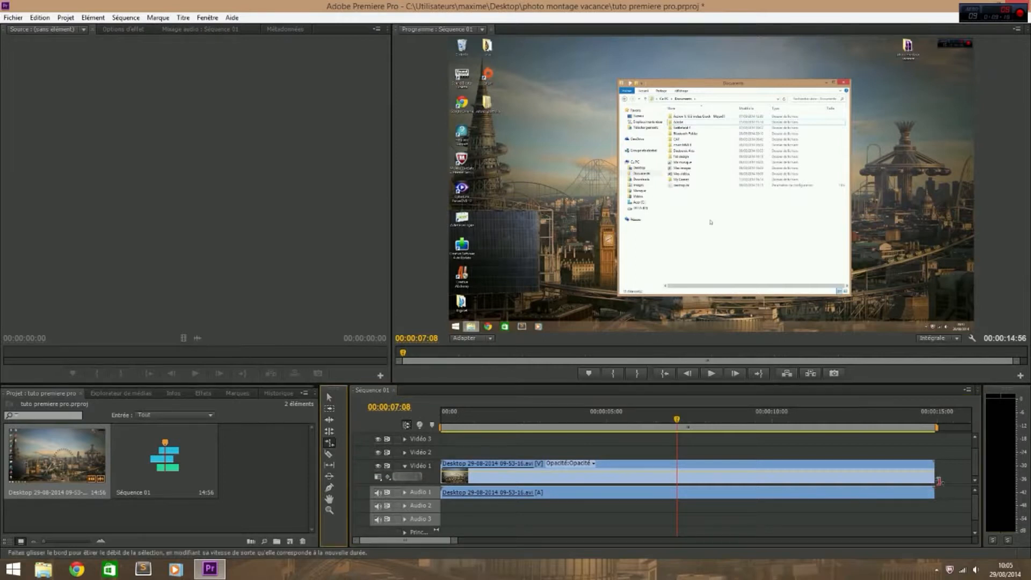
{"action": "left_click_drag", "start_coordinate": [939, 480], "coordinate": [766, 476]}
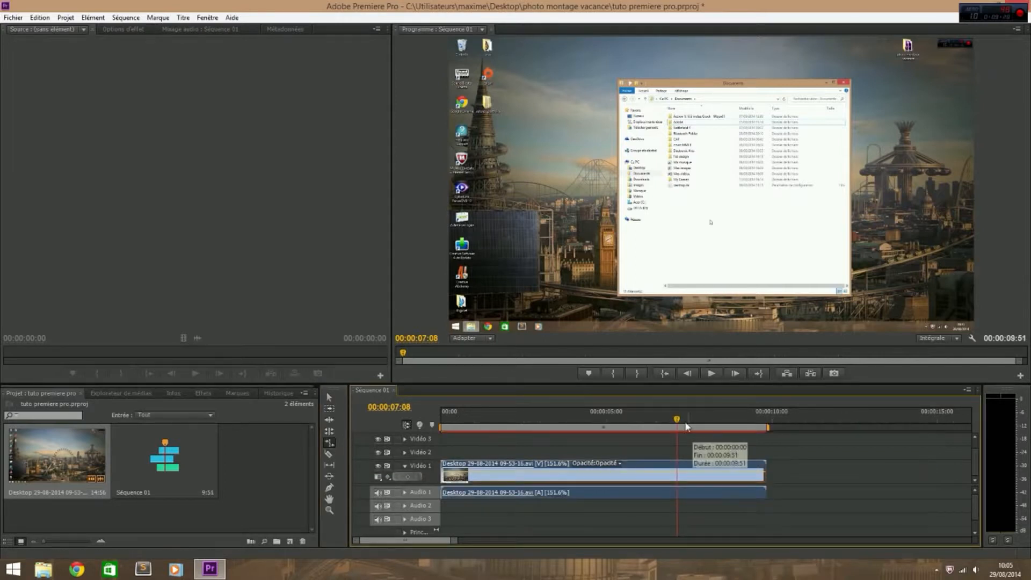
Play the sped-up clip from the start of the sequence for a few seconds and stop
{"action": "key", "text": "Home"}
{"action": "key", "text": "space"}
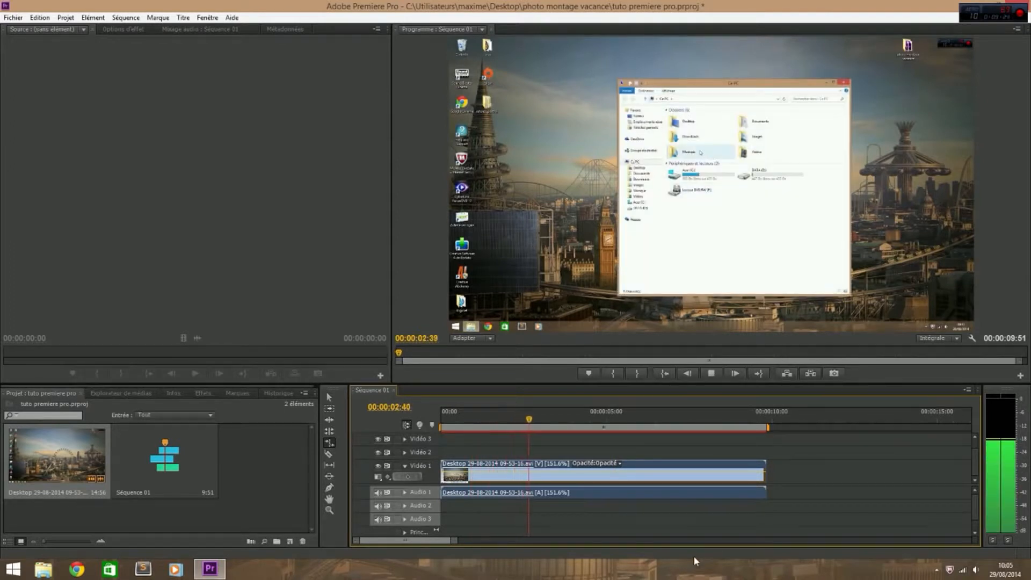
{"action": "key", "text": "space"}
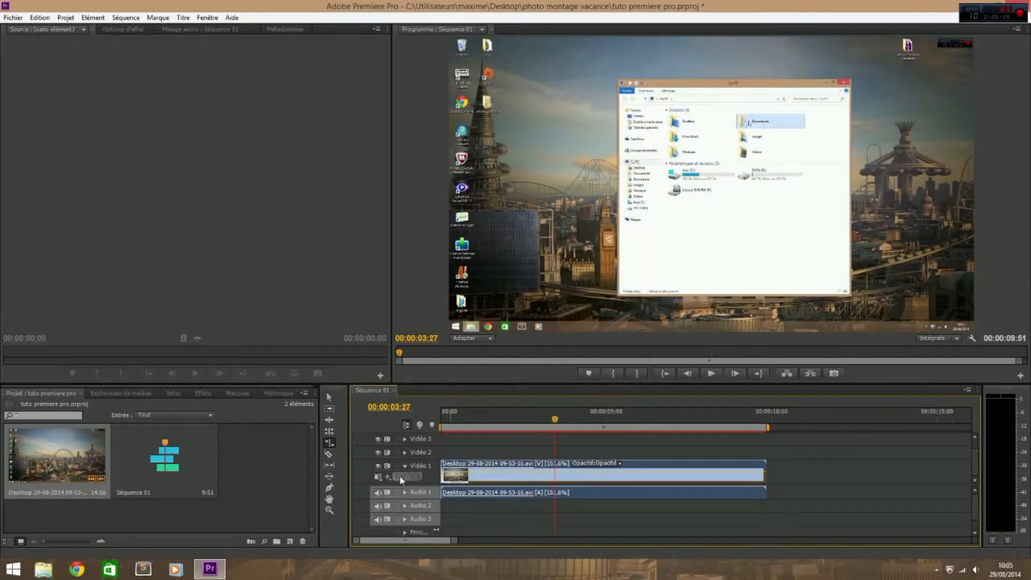
Lengthen the clip with Rate Stretch to a duration of 00:00:12:31 and move the playhead back to 00:00:01:55
{"action": "left_click", "coordinate": [330, 443]}
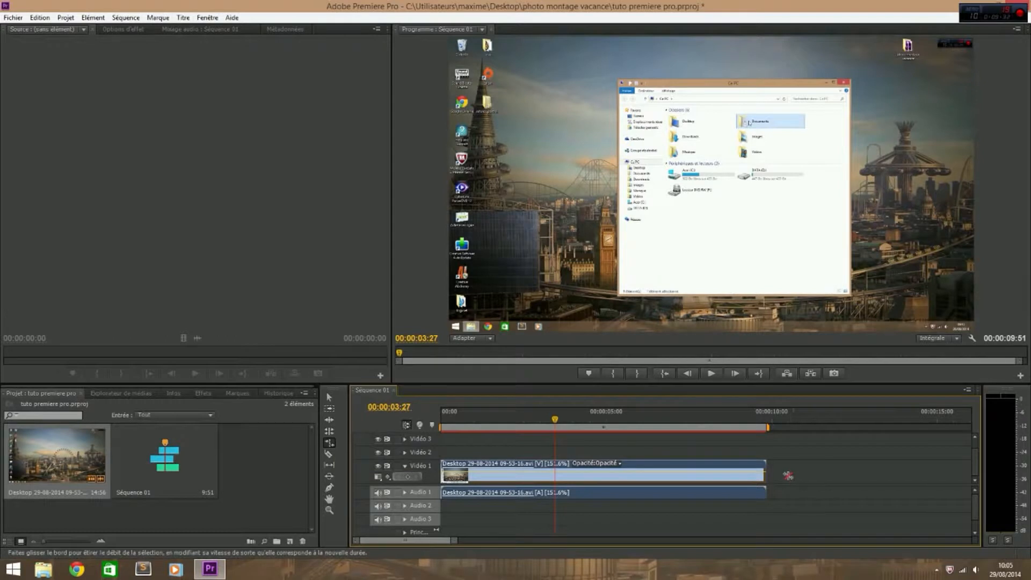
{"action": "left_click", "coordinate": [840, 465]}
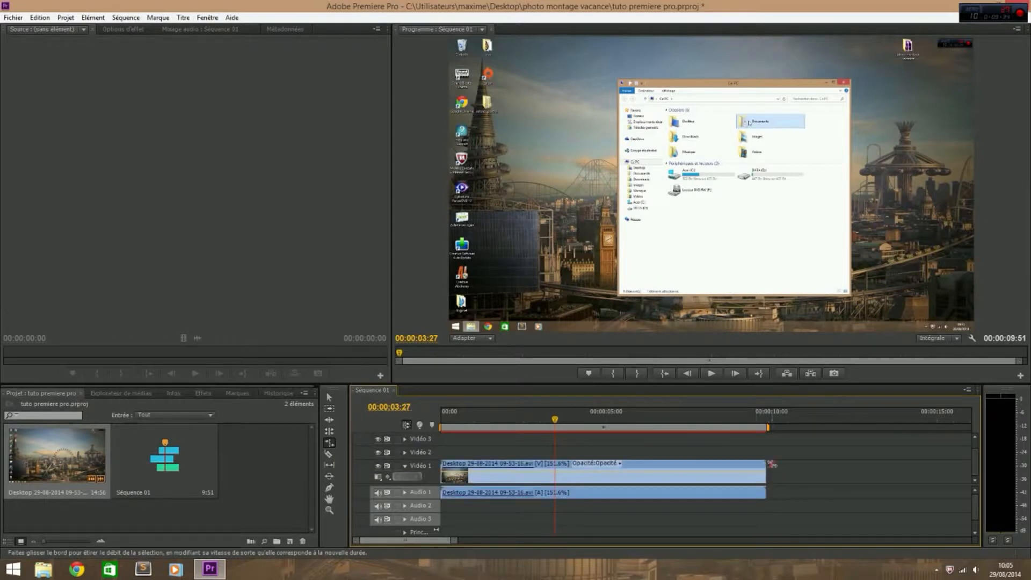
{"action": "left_click", "coordinate": [746, 476]}
{"action": "left_click_drag", "start_coordinate": [765, 474], "coordinate": [855, 475]}
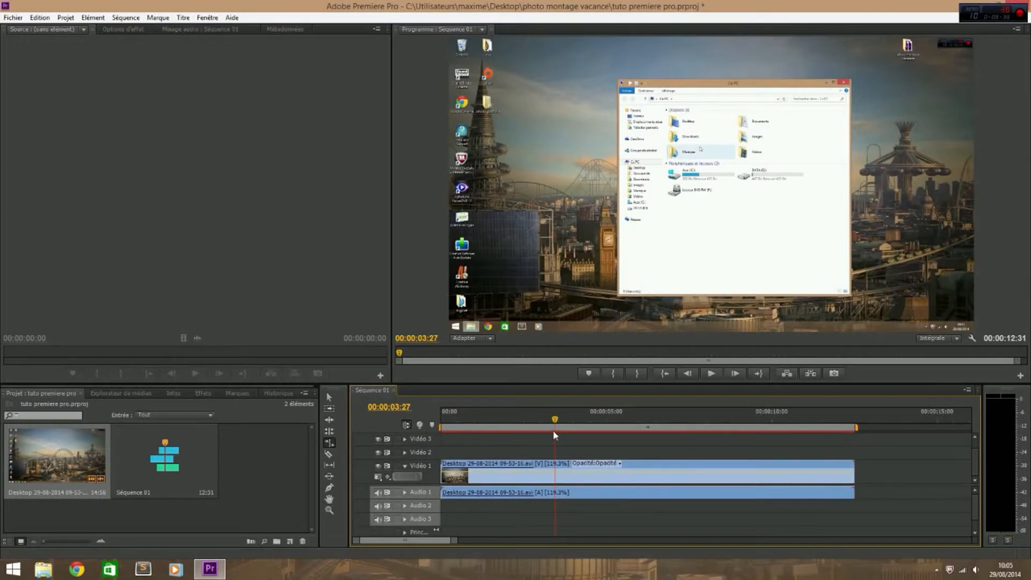
{"action": "left_click_drag", "start_coordinate": [555, 420], "coordinate": [504, 420]}
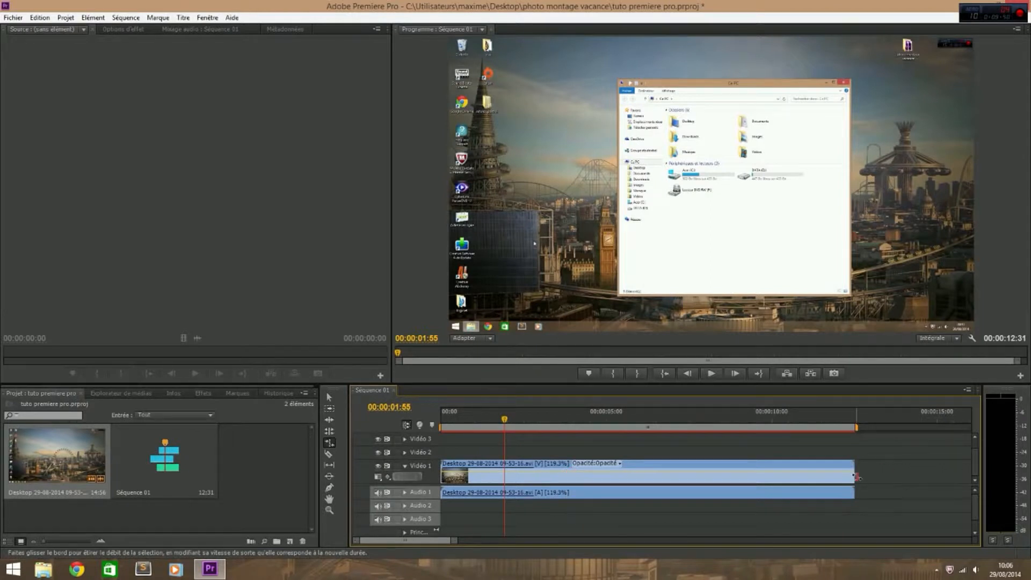
Compress the clip with Rate Stretch to a duration of 00:00:03:15 and play the accelerated result
{"action": "left_click_drag", "start_coordinate": [855, 474], "coordinate": [548, 474]}
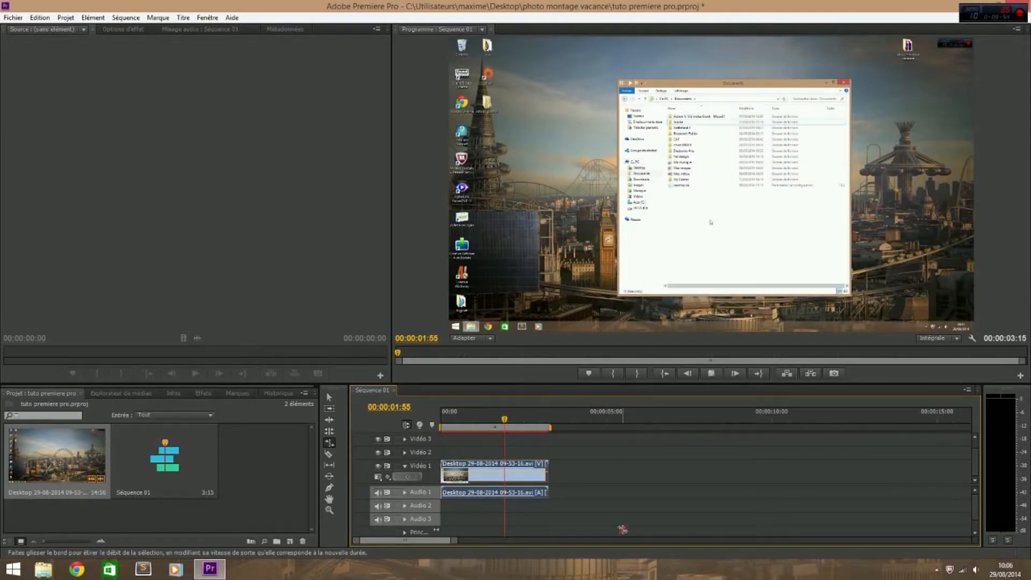
{"action": "key", "text": "space"}
{"action": "left_click", "coordinate": [915, 474]}
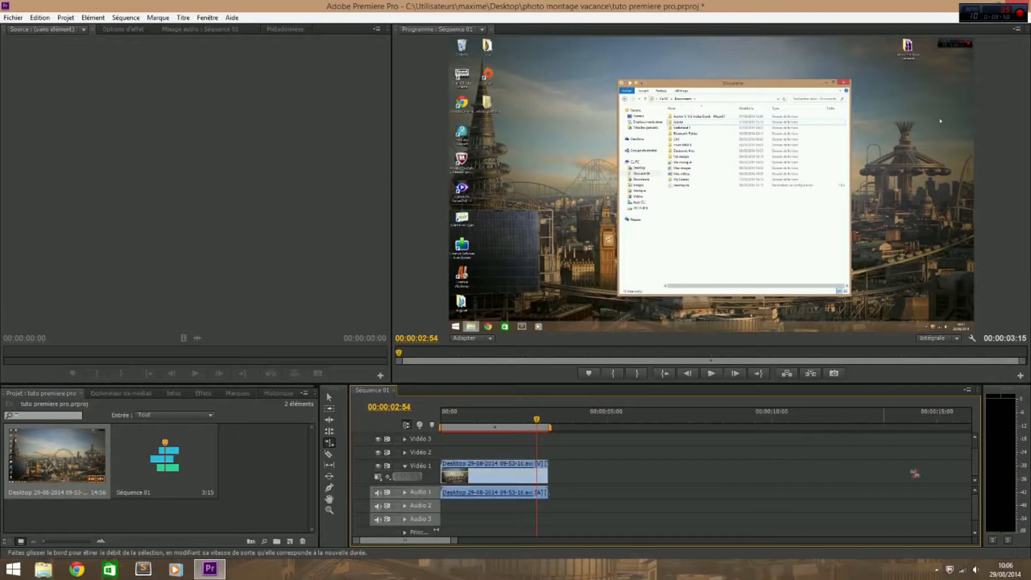
Slow the clip down with Rate Stretch to a duration of 00:00:15:54 and play it
{"action": "left_click_drag", "start_coordinate": [549, 472], "coordinate": [966, 472]}
{"action": "key", "text": "space"}
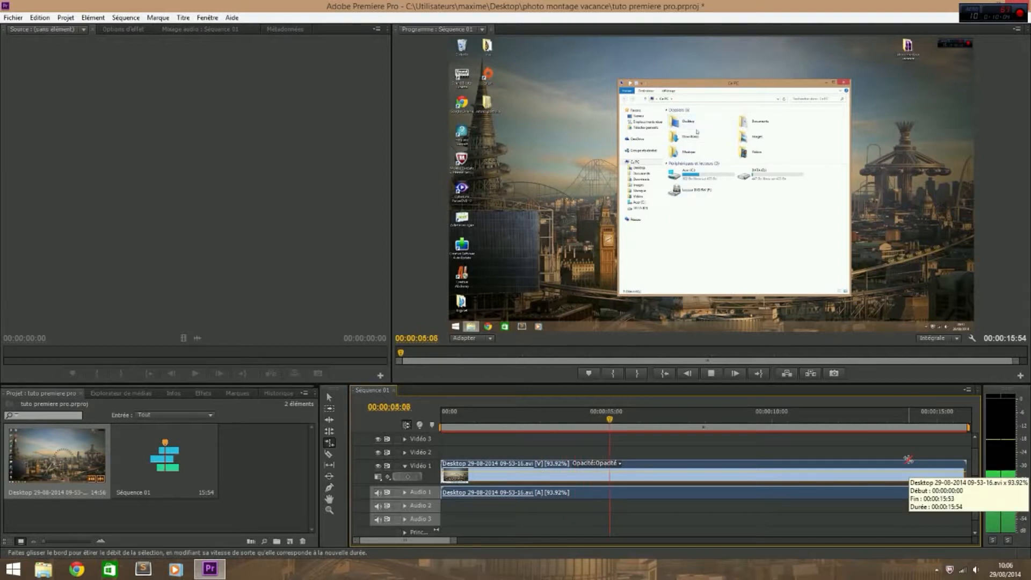
{"action": "key", "text": "space"}
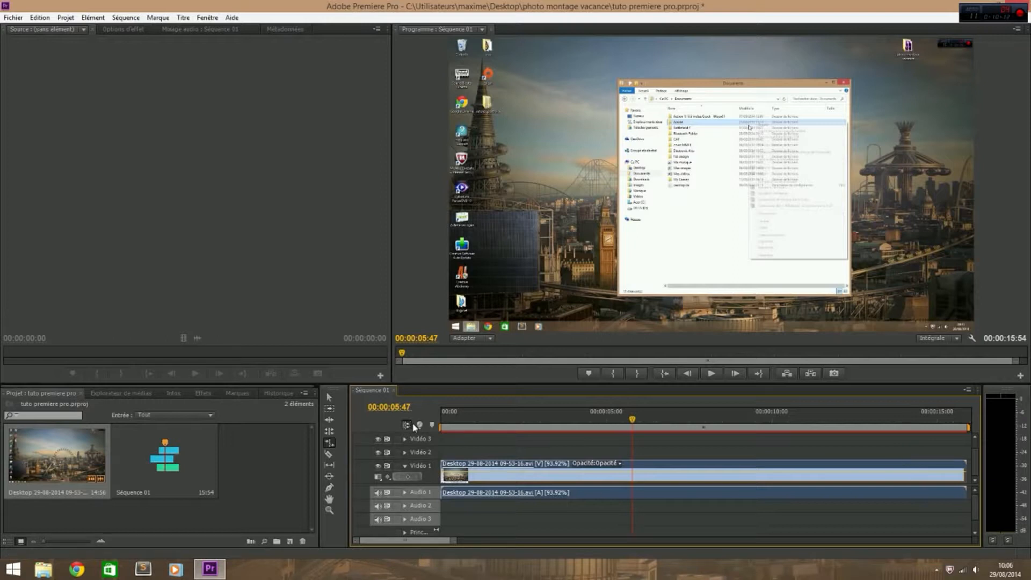
{"action": "key", "text": "Delete"}
{"action": "left_click_drag", "start_coordinate": [14, 468], "coordinate": [449, 476]}
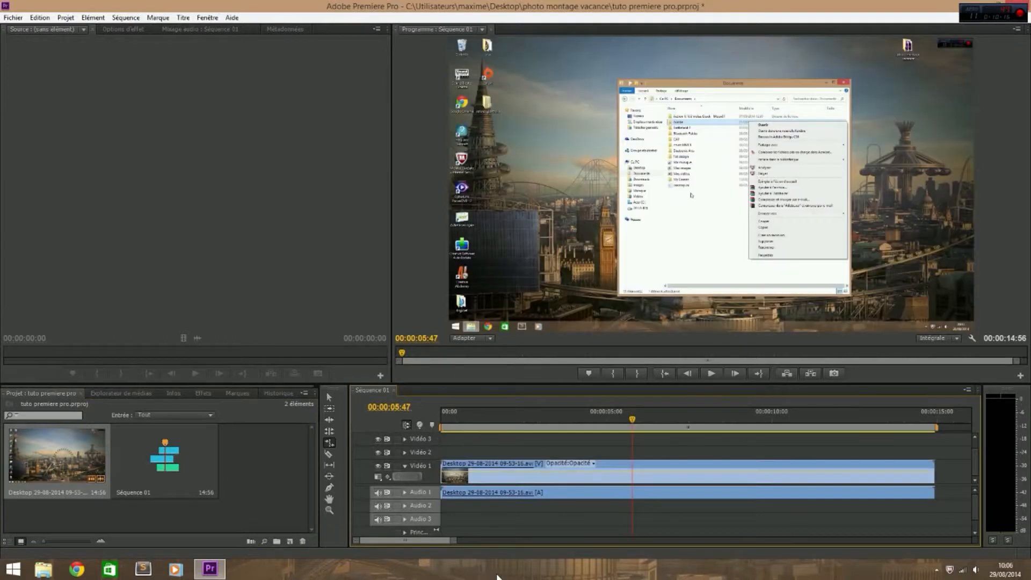
Set the clip's speed to 100% in its Speed/Duration settings
{"action": "right_click", "coordinate": [529, 472]}
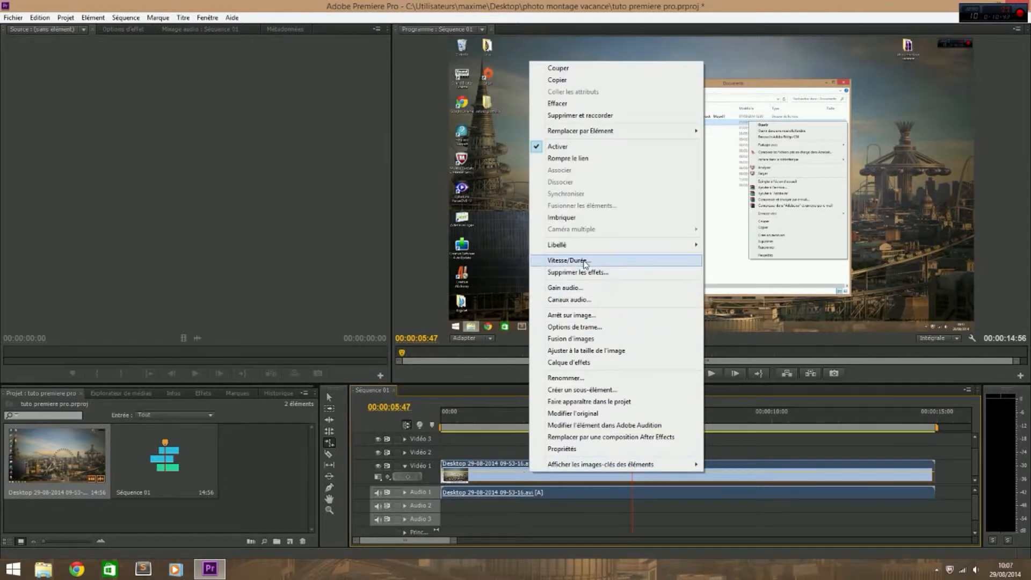
{"action": "left_click", "coordinate": [567, 260]}
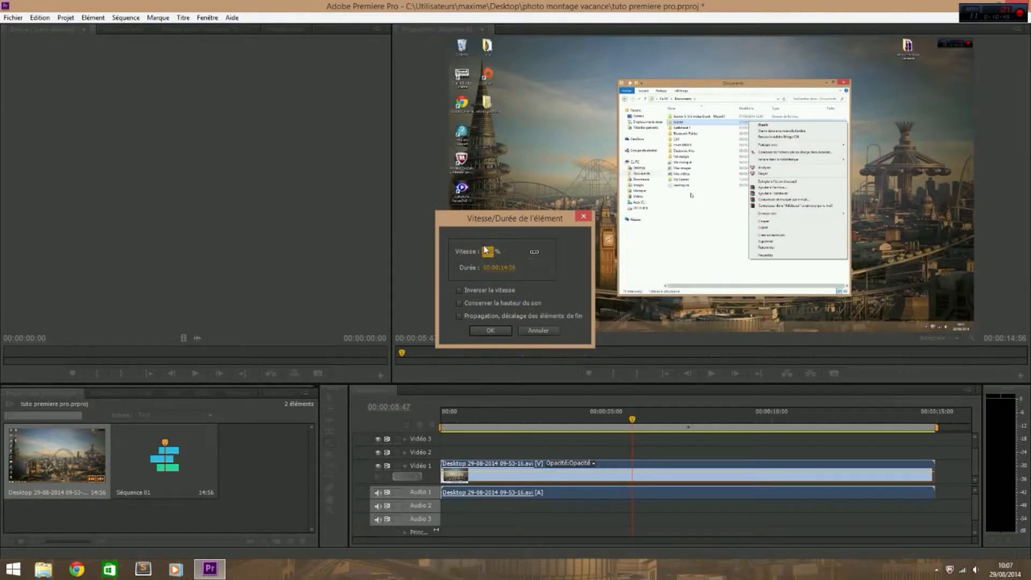
{"action": "left_click_drag", "start_coordinate": [487, 250], "coordinate": [605, 248]}
{"action": "left_click", "coordinate": [491, 251]}
{"action": "type", "text": "100"}
{"action": "key", "text": "Return"}
Set the clip's duration to 00:00:10:00 with reversed speed, and play the backwards result
{"action": "right_click", "coordinate": [532, 475]}
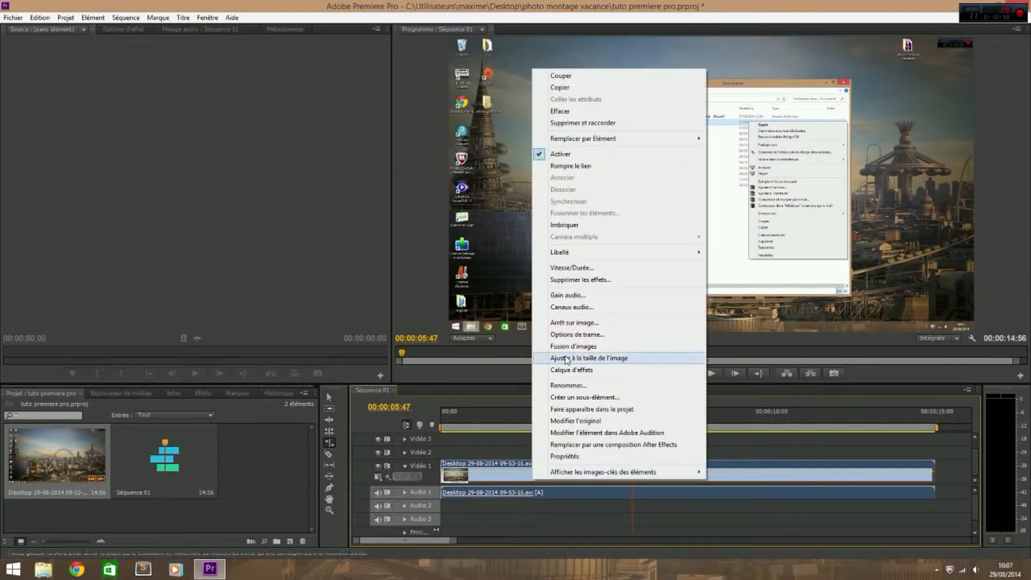
{"action": "left_click", "coordinate": [571, 267]}
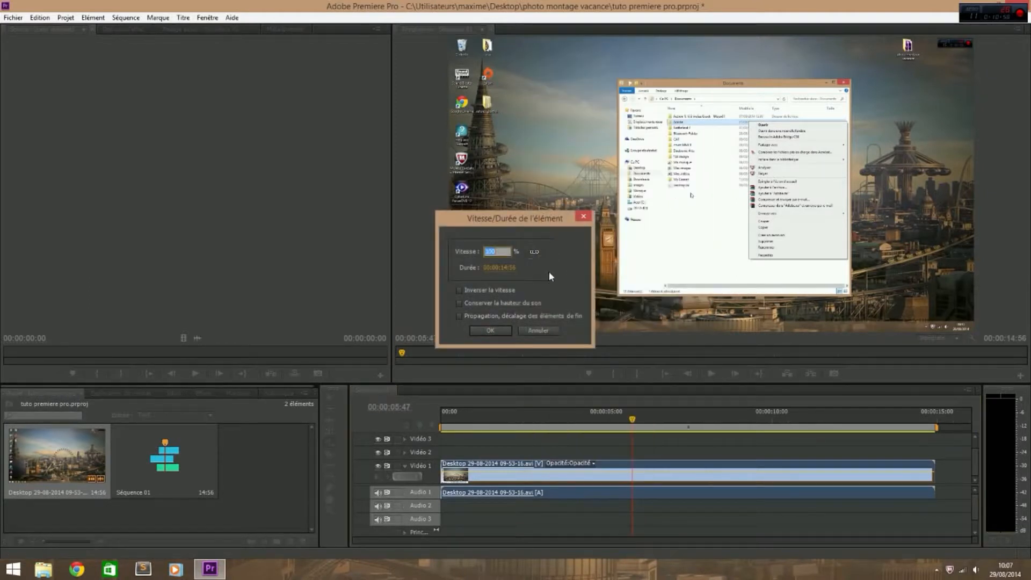
{"action": "left_click", "coordinate": [519, 267]}
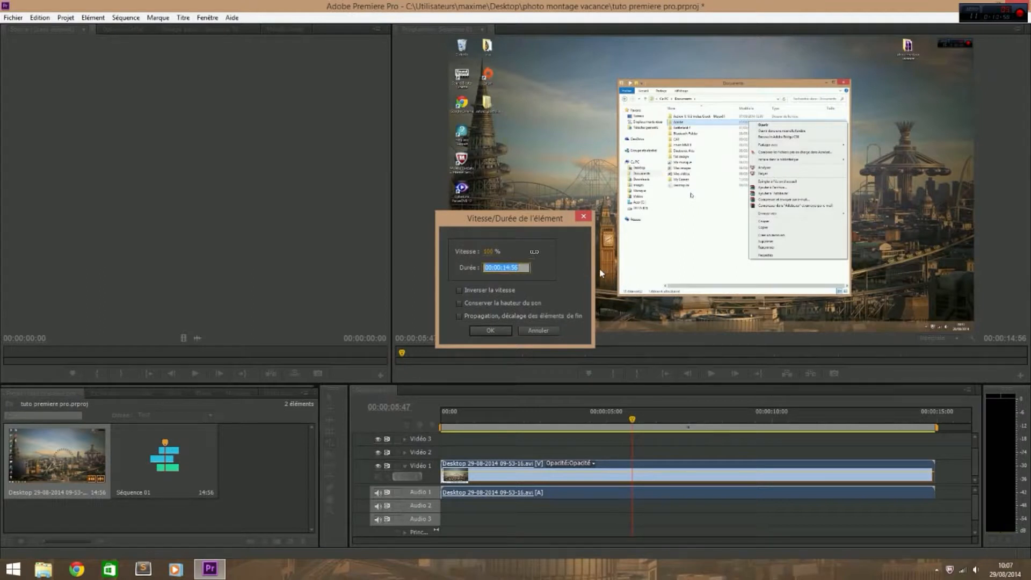
{"action": "left_click", "coordinate": [510, 267]}
{"action": "key", "text": "BackSpace"}
{"action": "type", "text": "0"}
{"action": "left_click", "coordinate": [458, 291]}
{"action": "left_click", "coordinate": [458, 291]}
{"action": "left_click", "coordinate": [459, 291]}
{"action": "left_click", "coordinate": [491, 330]}
{"action": "key", "text": "Return"}
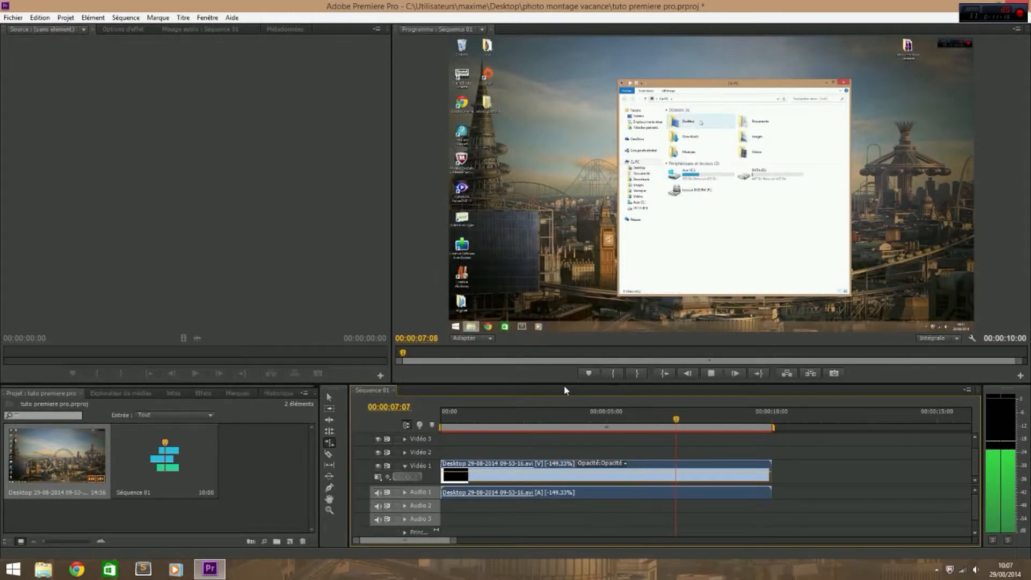
{"action": "key", "text": "space"}
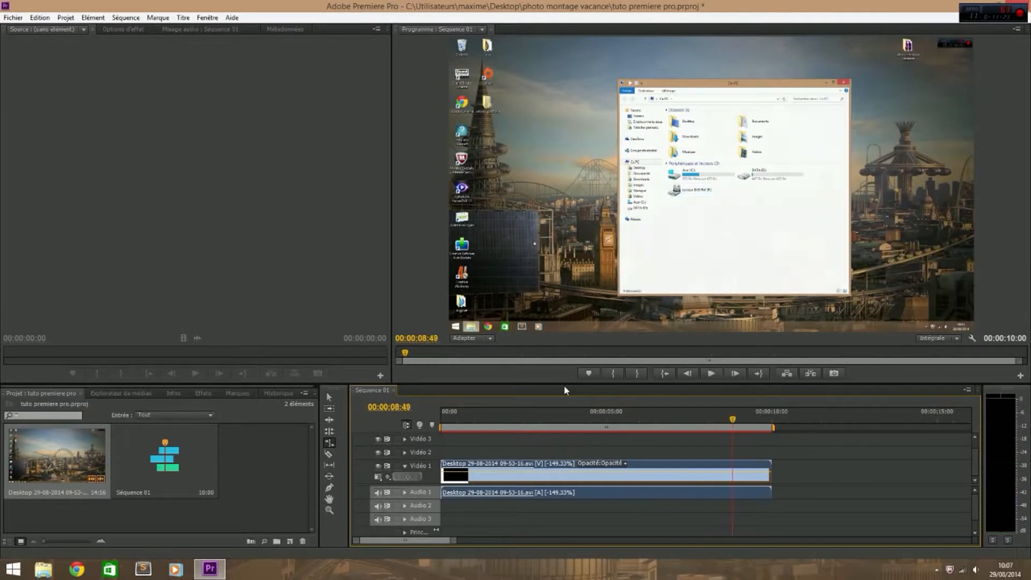
Turn off the clip's speed reversal and play it forward from near the start of the sequence
{"action": "right_click", "coordinate": [528, 475]}
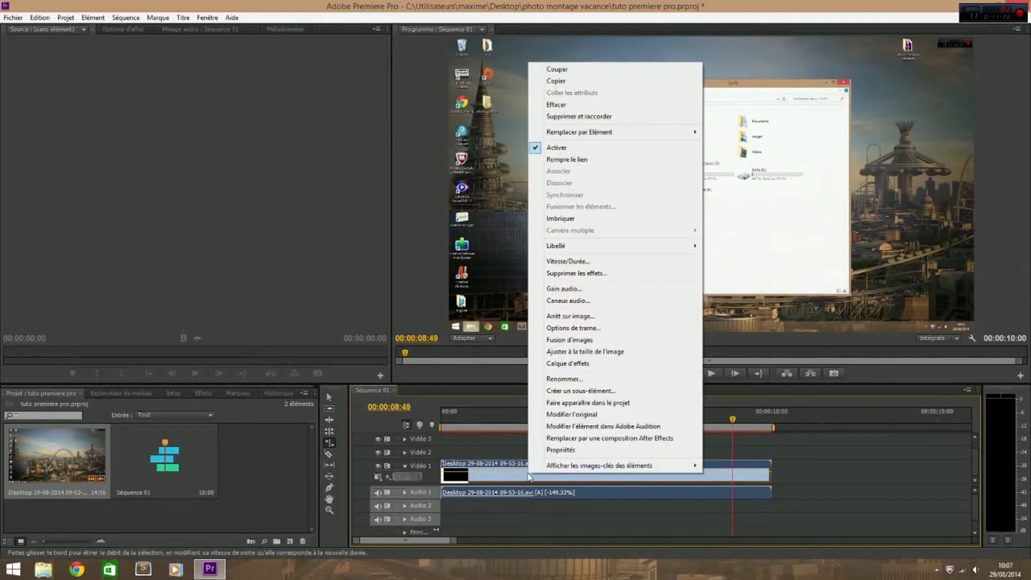
{"action": "left_click", "coordinate": [627, 263]}
{"action": "left_click", "coordinate": [459, 292]}
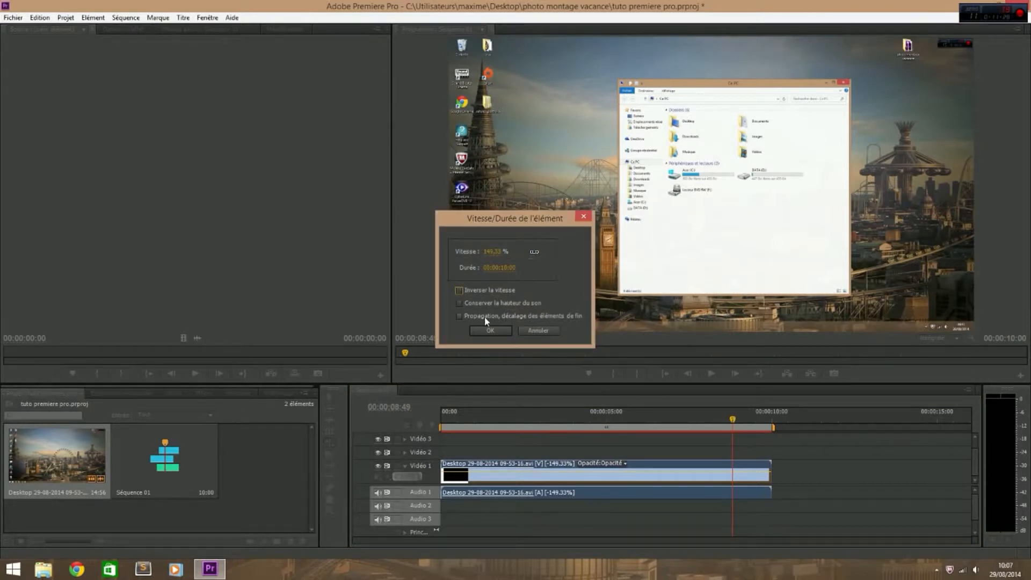
{"action": "left_click", "coordinate": [490, 330]}
{"action": "left_click_drag", "start_coordinate": [732, 419], "coordinate": [449, 418]}
{"action": "key", "text": "space"}
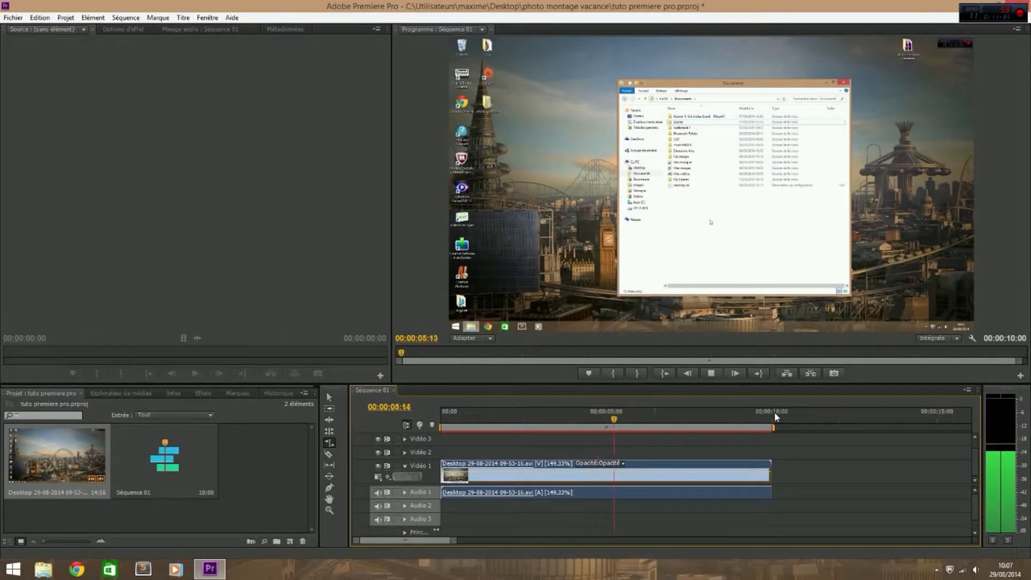
{"action": "key", "text": "space"}
Stretch the clip to a duration of 00:01:00:00 in its Speed/Duration settings and play the slow-motion result
{"action": "right_click", "coordinate": [696, 469]}
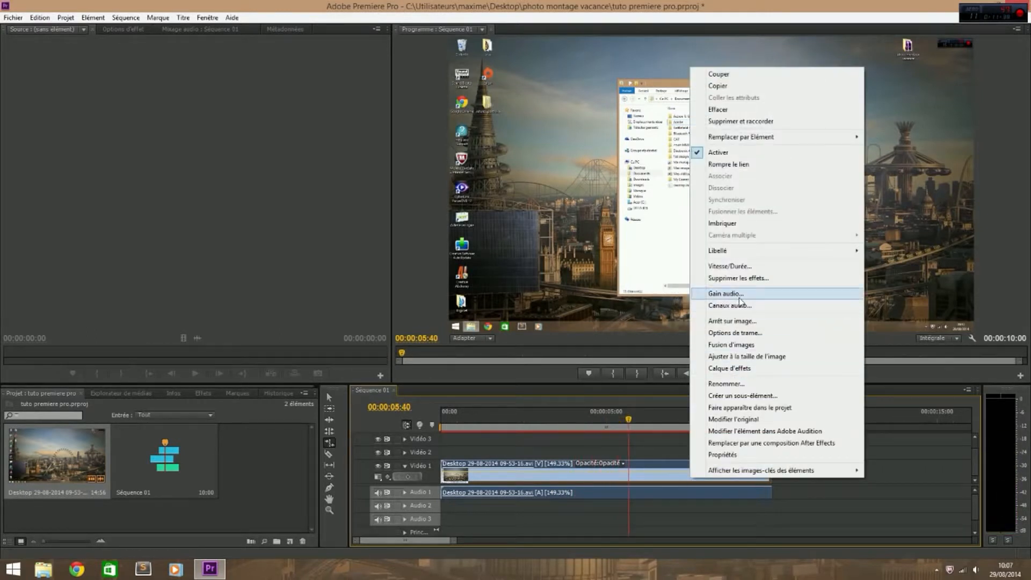
{"action": "left_click", "coordinate": [730, 271]}
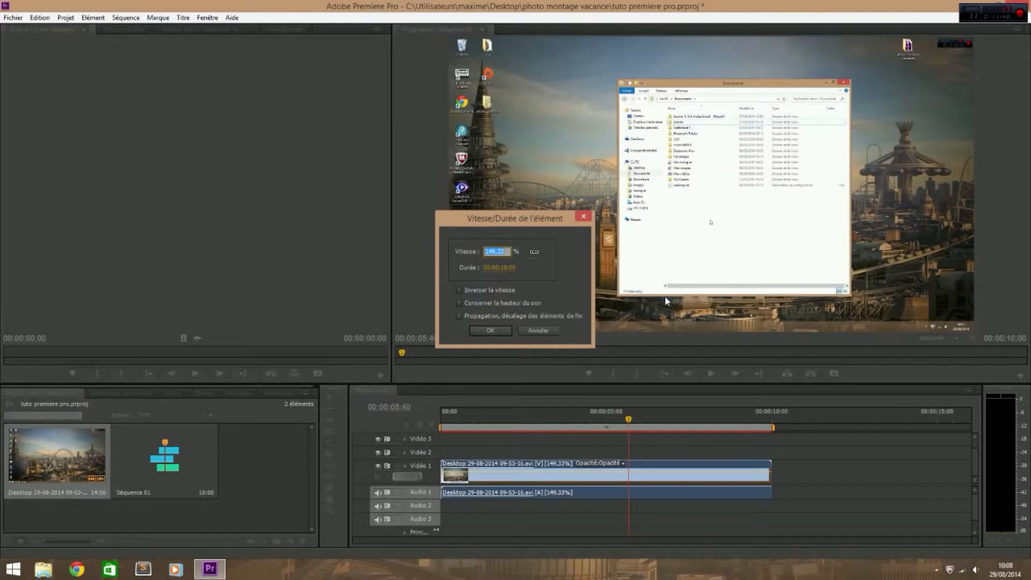
{"action": "left_click", "coordinate": [500, 269]}
{"action": "left_click", "coordinate": [500, 268]}
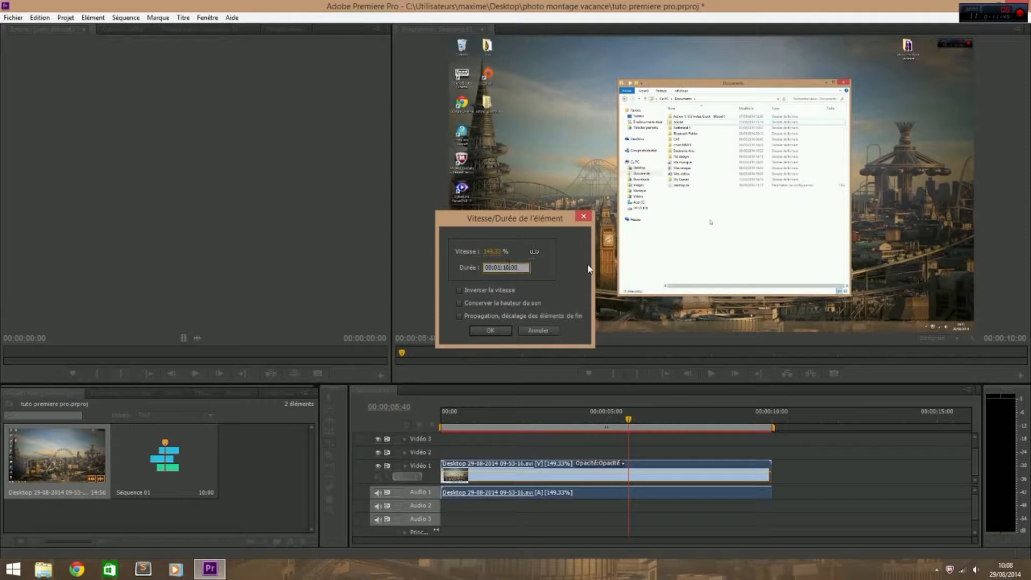
{"action": "key", "text": "BackSpace"}
{"action": "type", "text": "00"}
{"action": "left_click", "coordinate": [505, 333]}
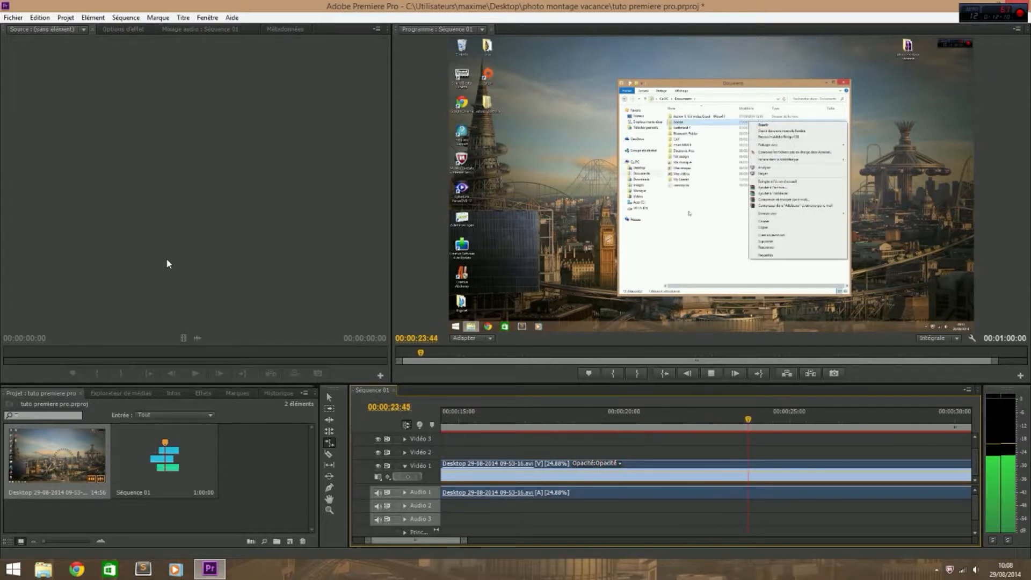
{"action": "key", "text": "space"}
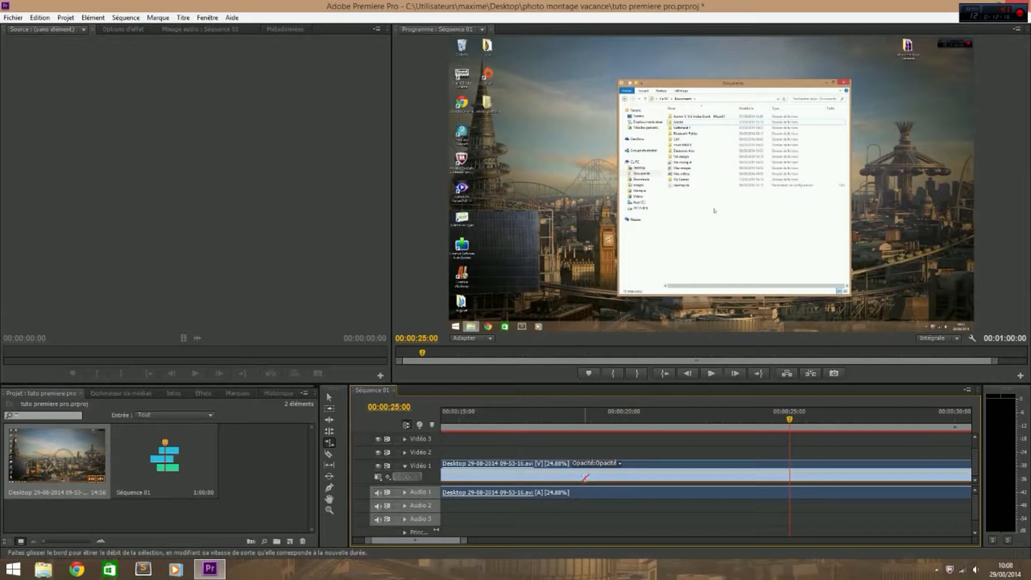
{"action": "left_click", "coordinate": [330, 398]}
{"action": "left_click", "coordinate": [541, 480]}
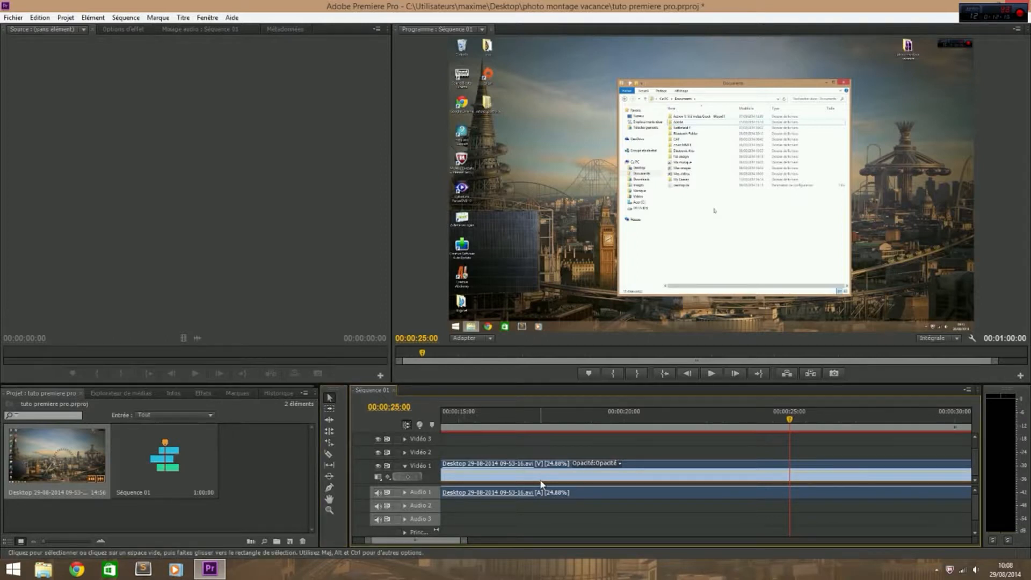
{"action": "key", "text": "Delete"}
{"action": "left_click_drag", "start_coordinate": [45, 459], "coordinate": [444, 480]}
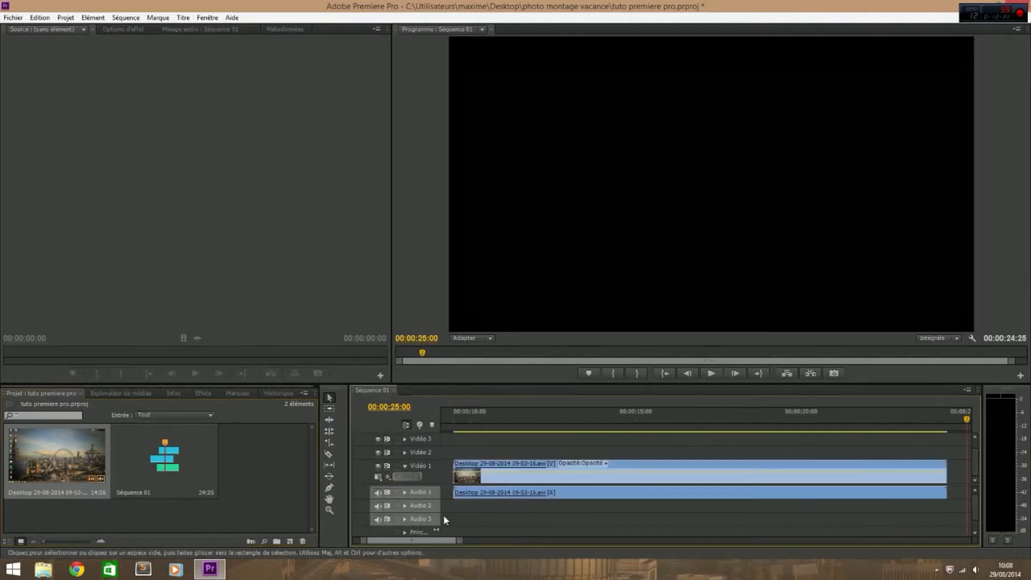
{"action": "left_click_drag", "start_coordinate": [430, 543], "coordinate": [420, 542]}
{"action": "left_click_drag", "start_coordinate": [797, 488], "coordinate": [484, 488]}
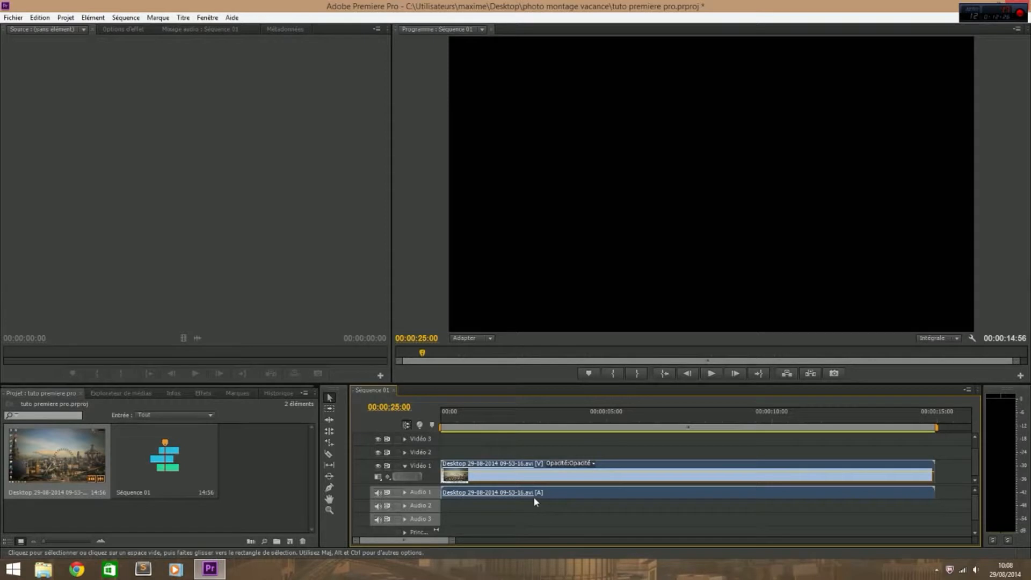
Split the clip with the Razor at 00:00:02:41 and again about three seconds further along
{"action": "left_click", "coordinate": [529, 419]}
{"action": "left_click", "coordinate": [559, 520]}
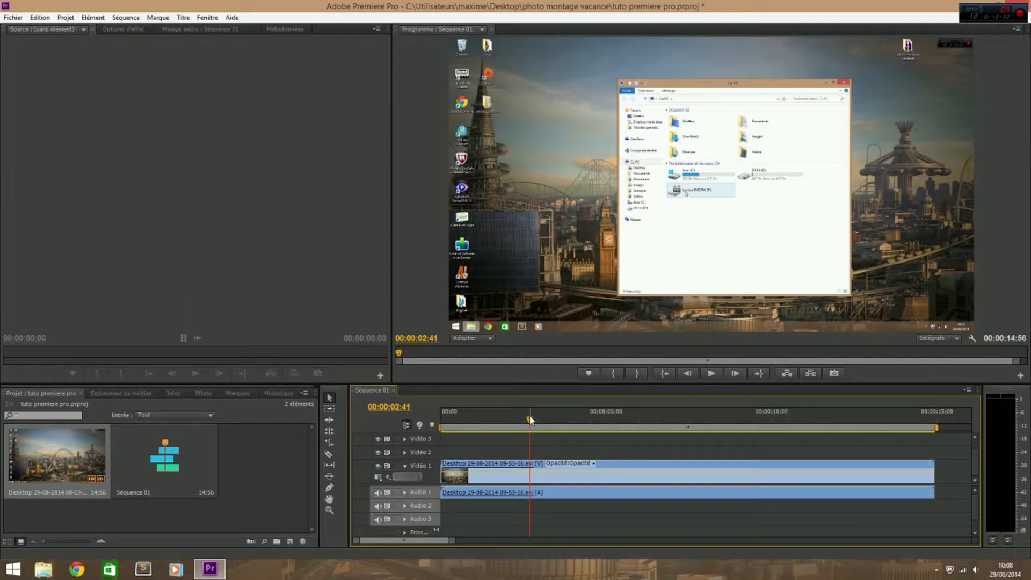
{"action": "key", "text": "c"}
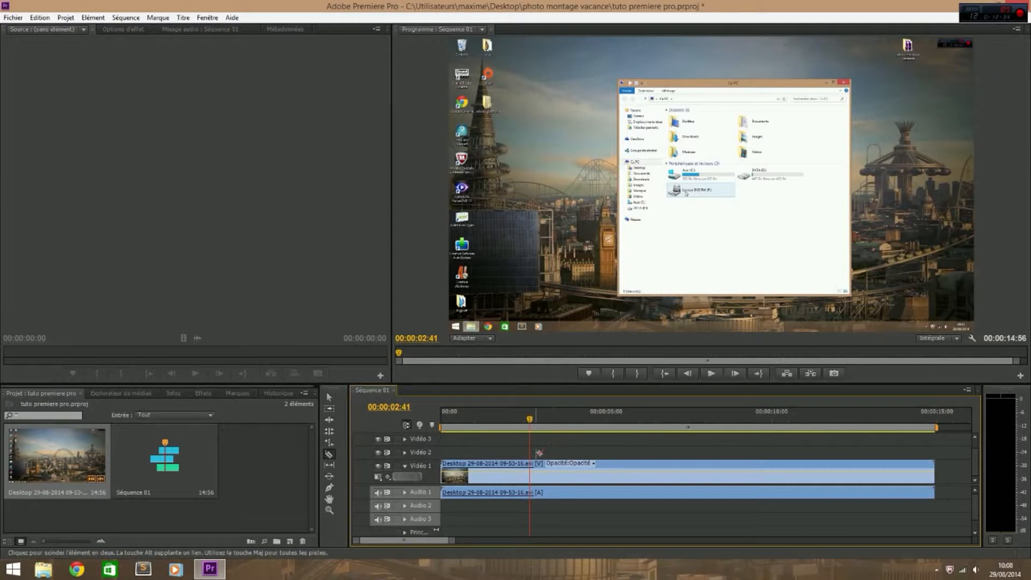
{"action": "left_click", "coordinate": [530, 471]}
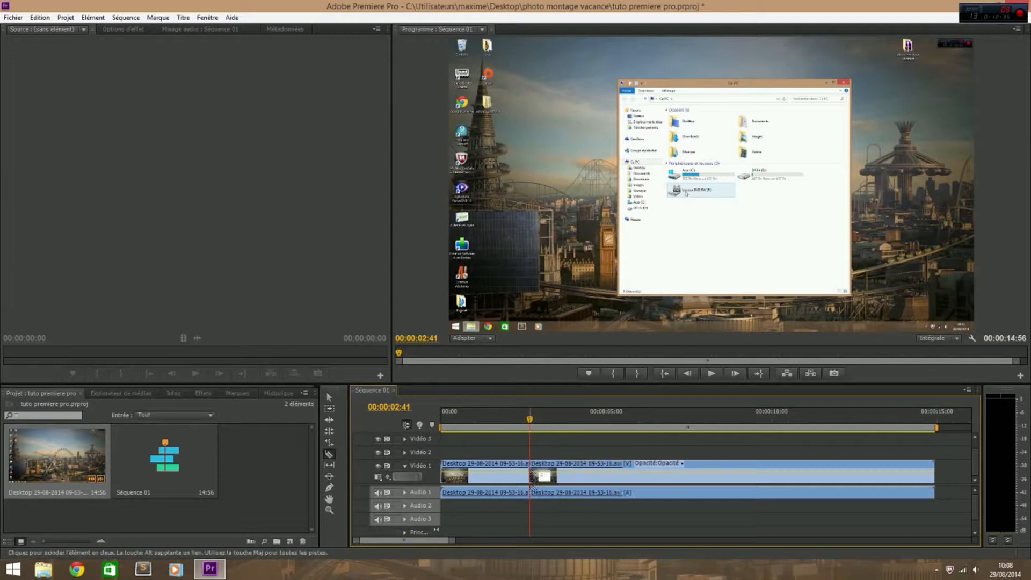
{"action": "left_click", "coordinate": [627, 472]}
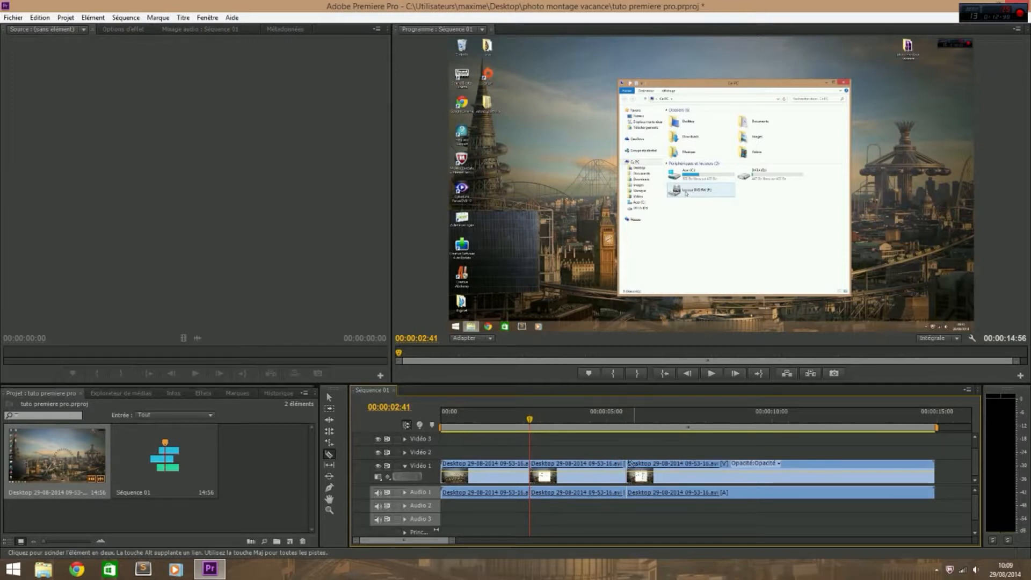
Move the playhead to 00:00:04:50 and shorten the middle segment's duration to about 1.8 seconds through its Speed/Duration settings
{"action": "left_click_drag", "start_coordinate": [532, 423], "coordinate": [606, 427]}
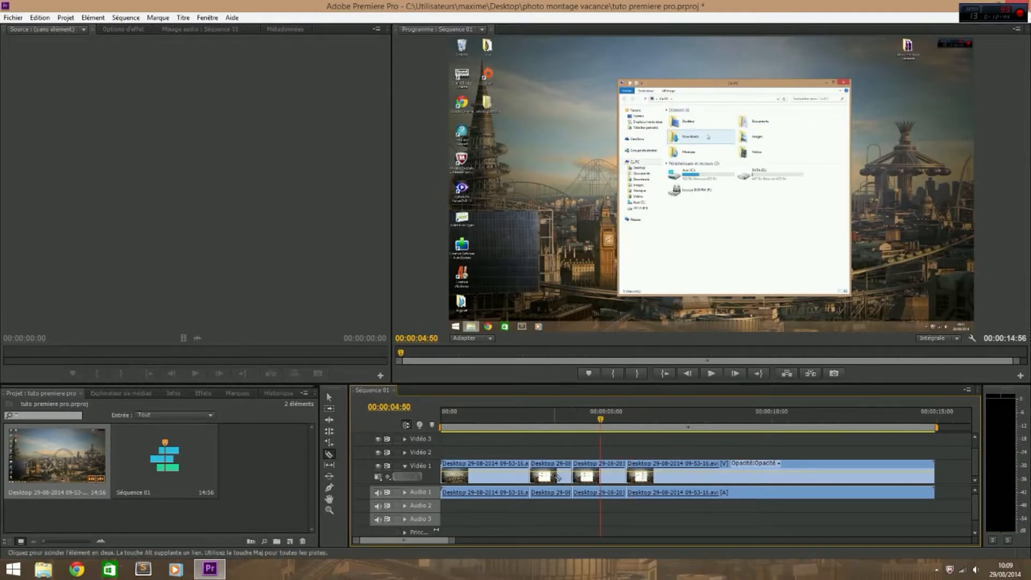
{"action": "key", "text": "v"}
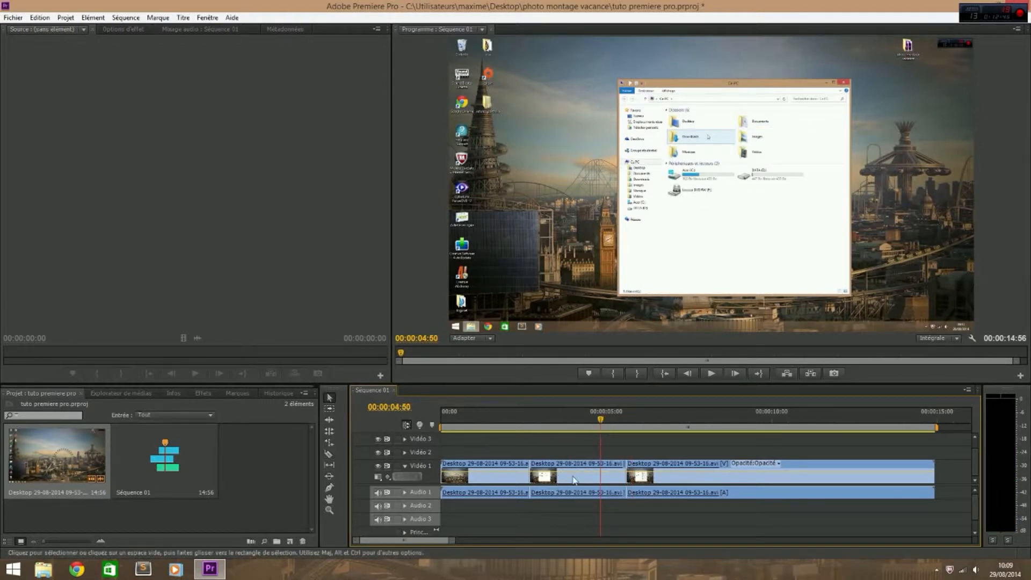
{"action": "right_click", "coordinate": [573, 476]}
{"action": "left_click", "coordinate": [617, 263]}
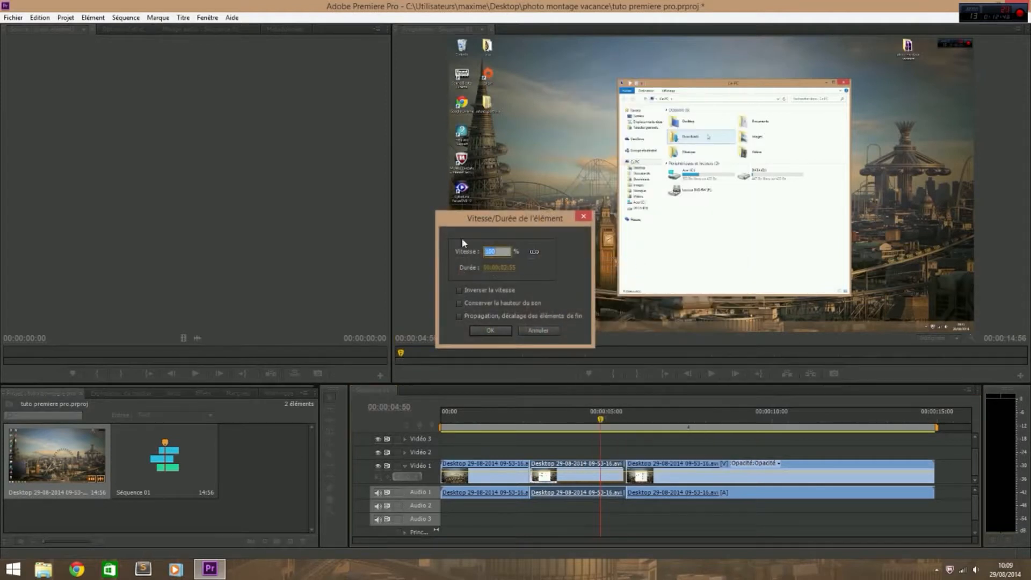
{"action": "left_click_drag", "start_coordinate": [497, 271], "coordinate": [455, 273]}
{"action": "left_click", "coordinate": [491, 329]}
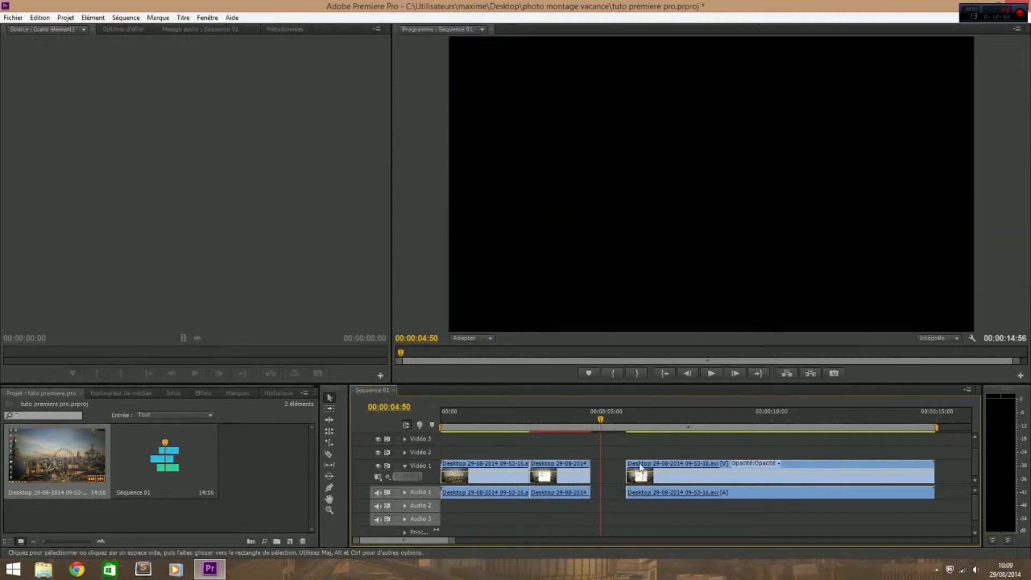
Close the gap by moving the last segment against the middle one, and play the sequence from 00:00:01:54
{"action": "left_click", "coordinate": [766, 470]}
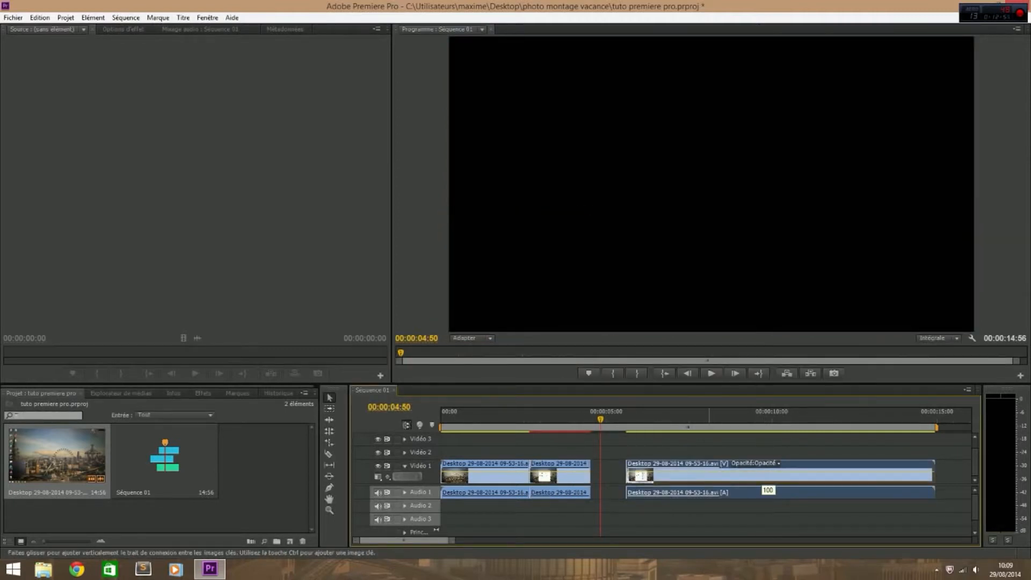
{"action": "left_click_drag", "start_coordinate": [844, 468], "coordinate": [804, 475]}
{"action": "left_click", "coordinate": [504, 418]}
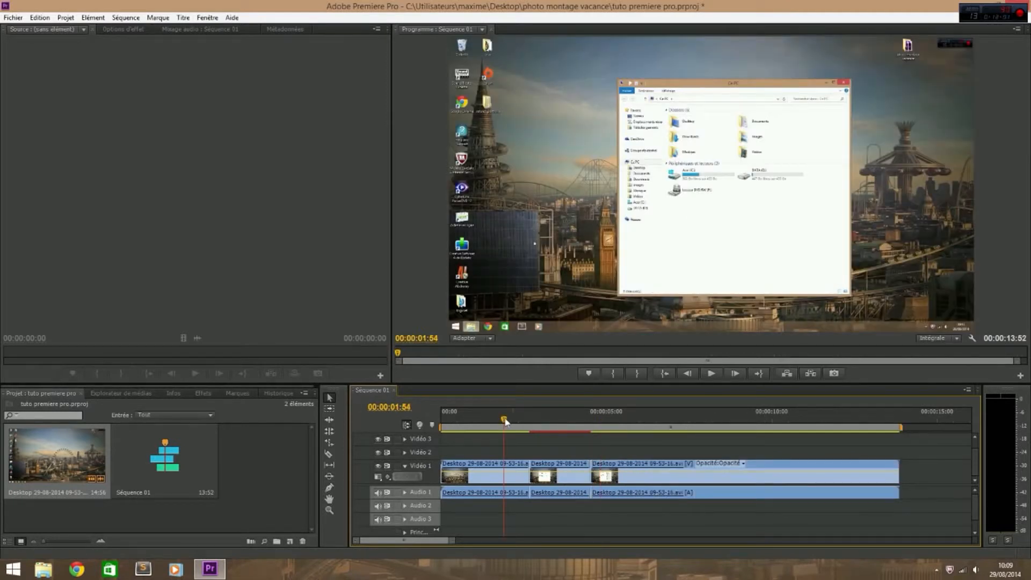
{"action": "key", "text": "space"}
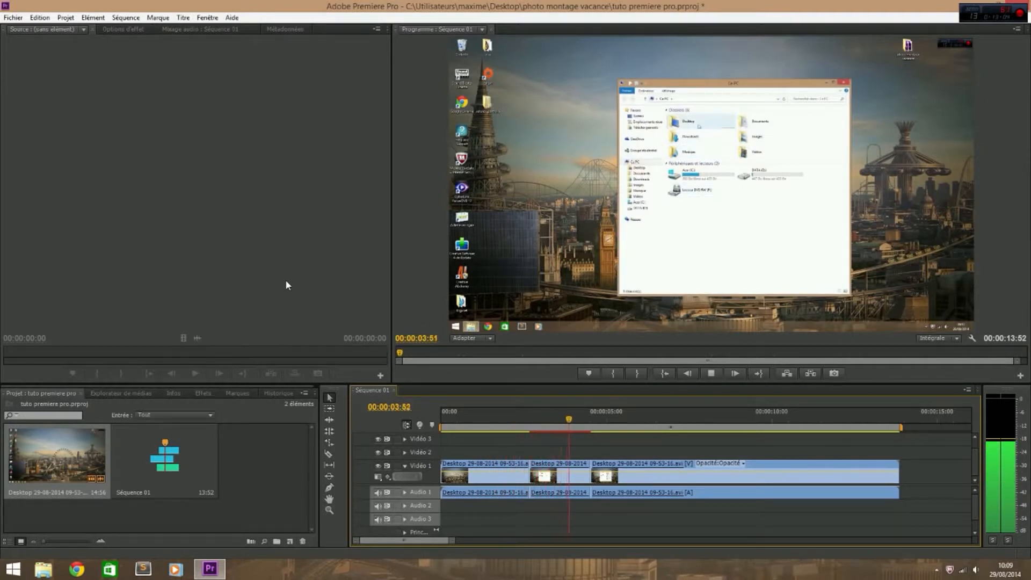
{"action": "key", "text": "space"}
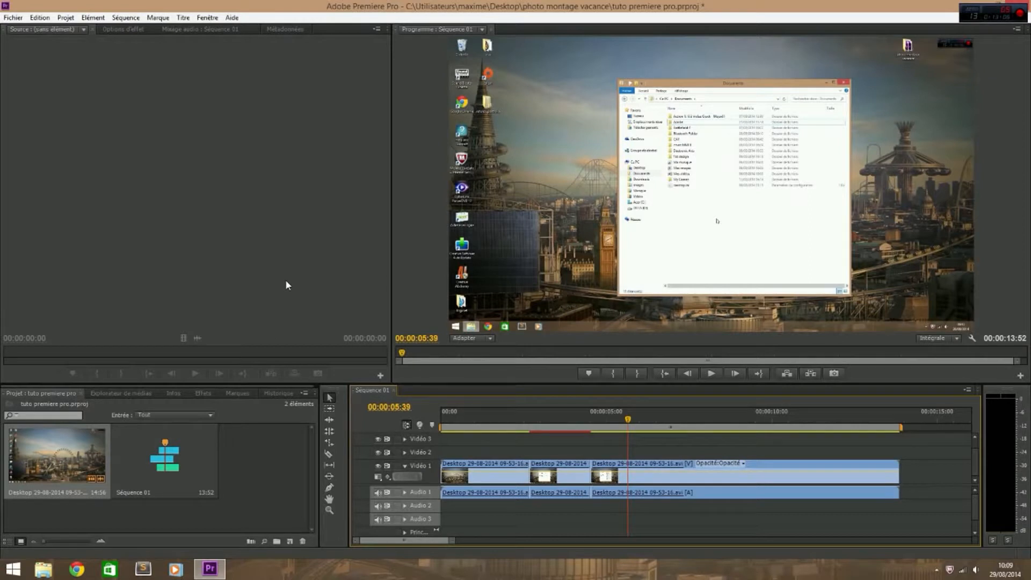
Undo the segment move, the speed change and both cuts
{"action": "key", "text": "ctrl+z"}
{"action": "key", "text": "ctrl+z"}
{"action": "key", "text": "ctrl+z"}
{"action": "key", "text": "ctrl+z"}
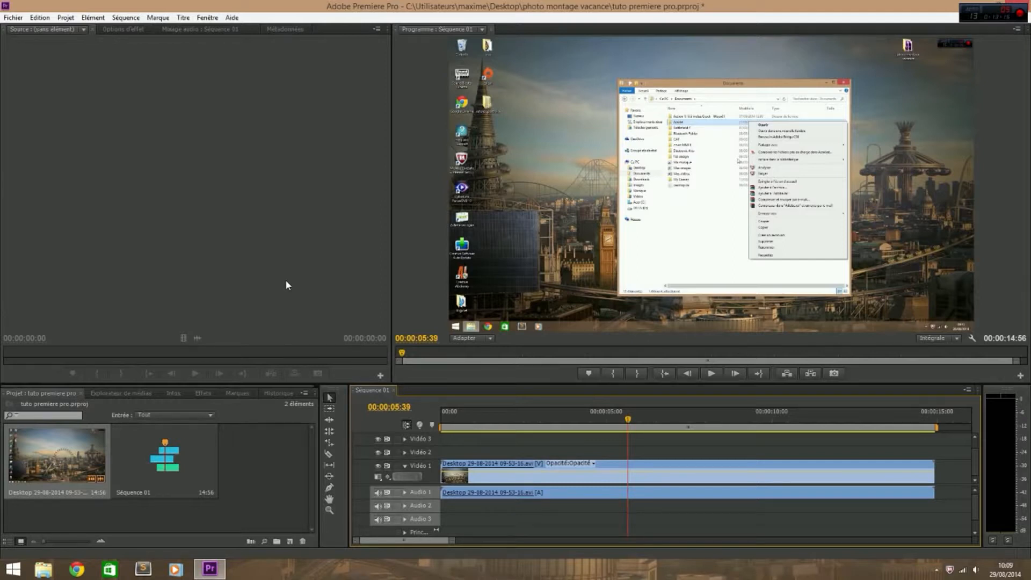
Return the playhead to the start of the sequence and maximize the timeline panel
{"action": "key", "text": "Home"}
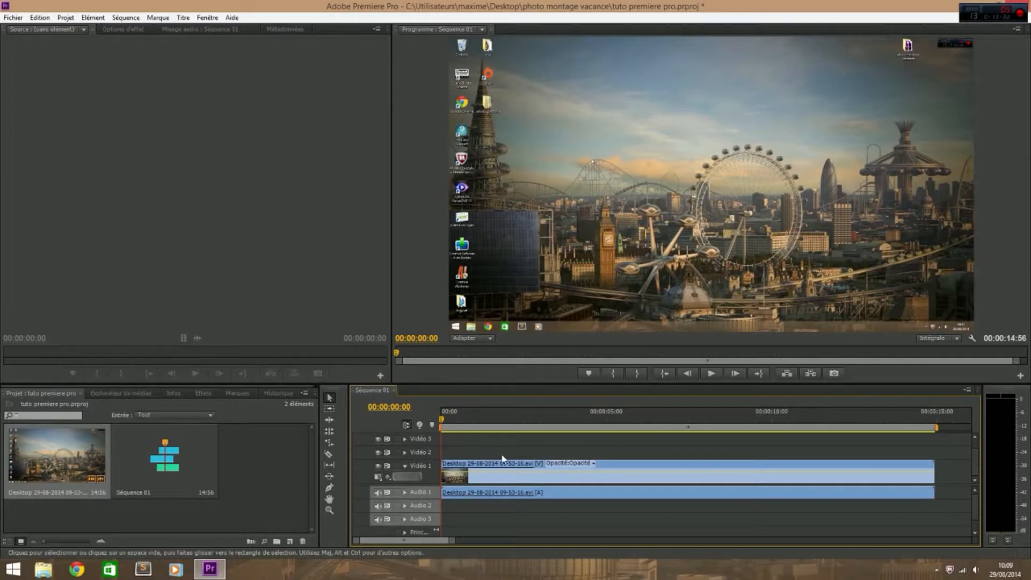
{"action": "key", "text": "grave"}
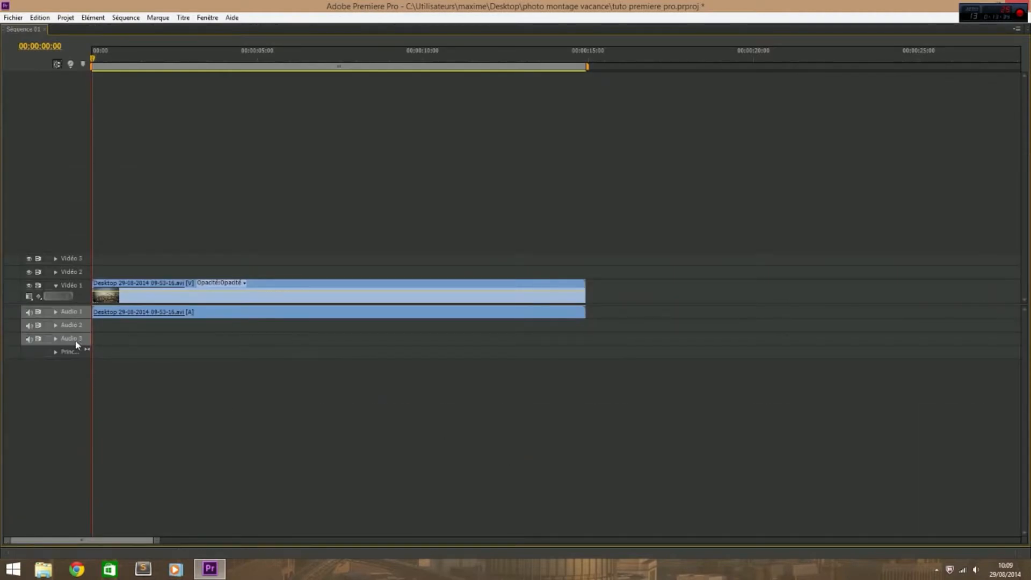
Expand the Audio 1 track and increase its height to show the clip's full waveform
{"action": "left_click", "coordinate": [56, 312]}
{"action": "left_click_drag", "start_coordinate": [80, 328], "coordinate": [95, 422]}
Switch the timeline and program monitor between maximized and normal size, ending with the timeline maximized
{"action": "key", "text": "grave"}
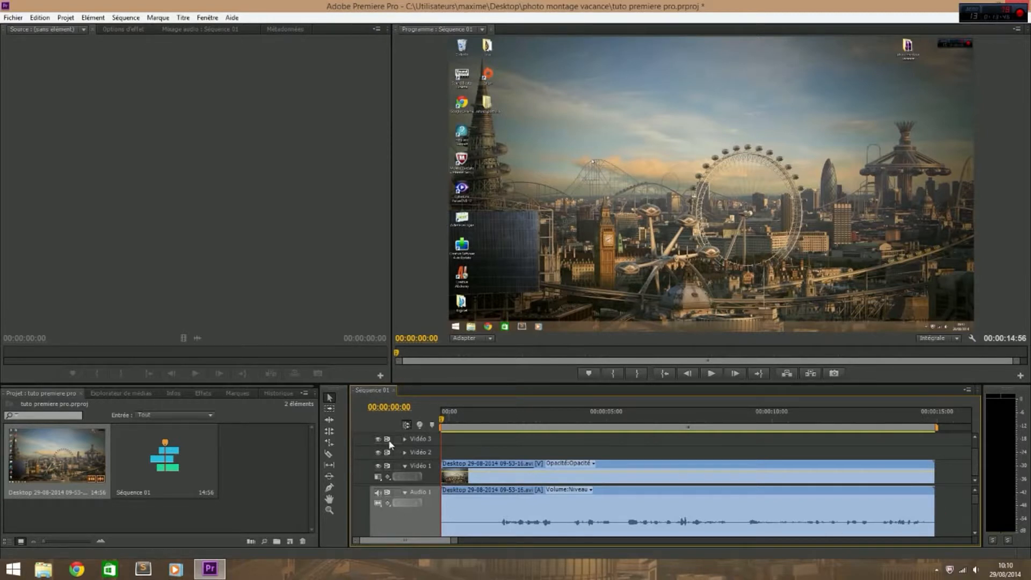
{"action": "key", "text": "grave"}
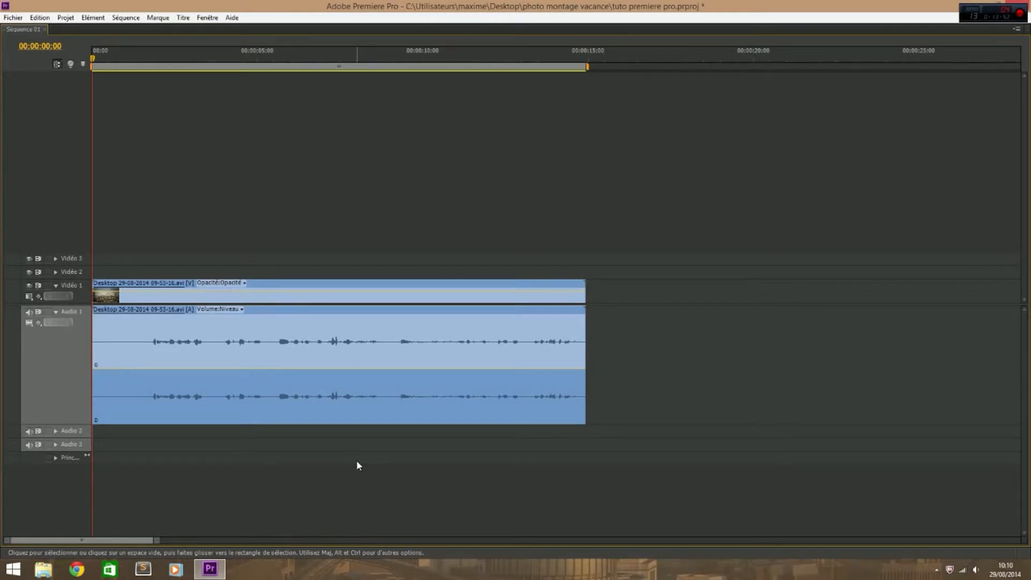
{"action": "key", "text": "grave"}
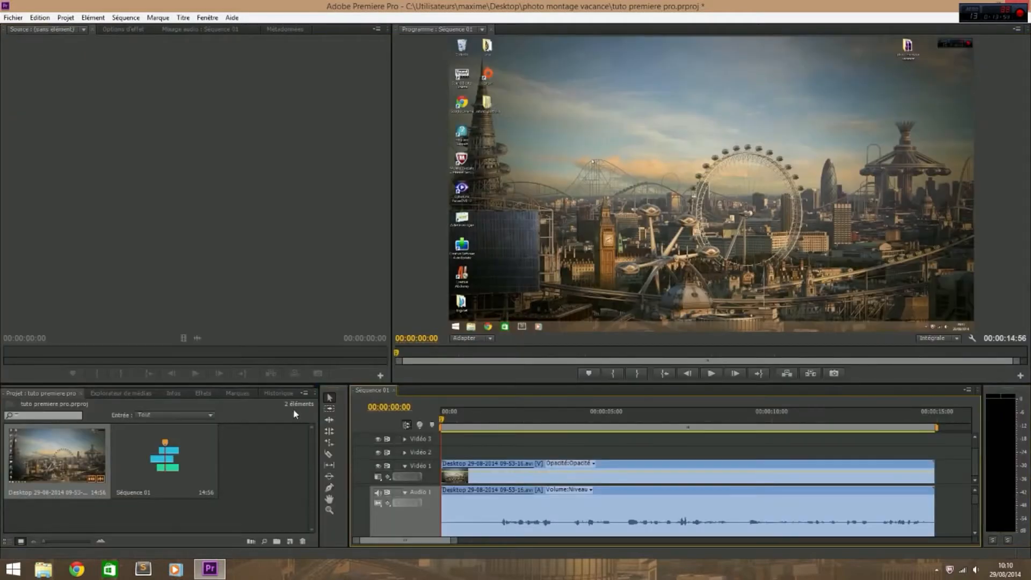
{"action": "key", "text": "grave"}
{"action": "key", "text": "grave"}
{"action": "key", "text": "grave"}
{"action": "key", "text": "grave"}
{"action": "key", "text": "grave"}
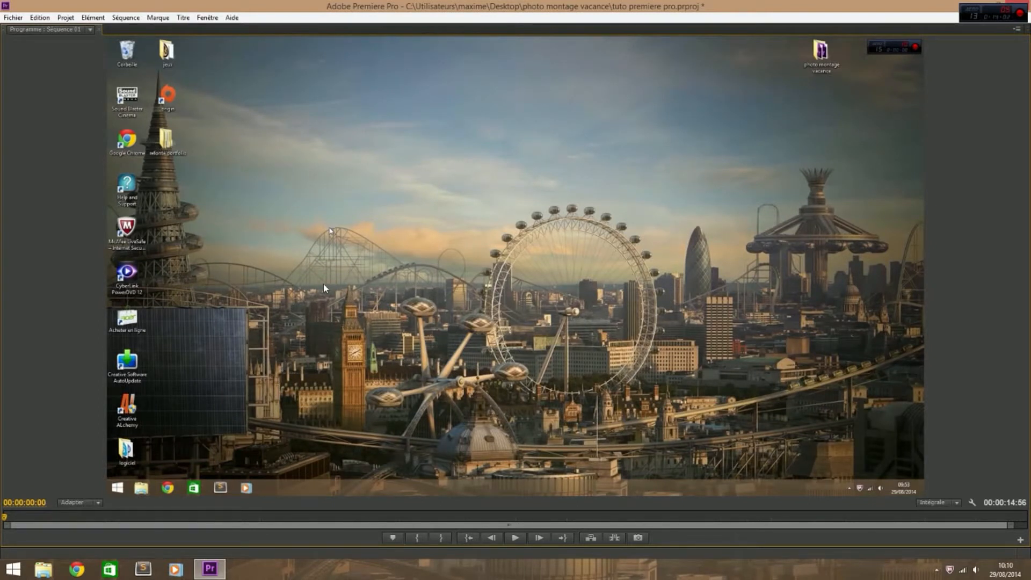
{"action": "key", "text": "grave"}
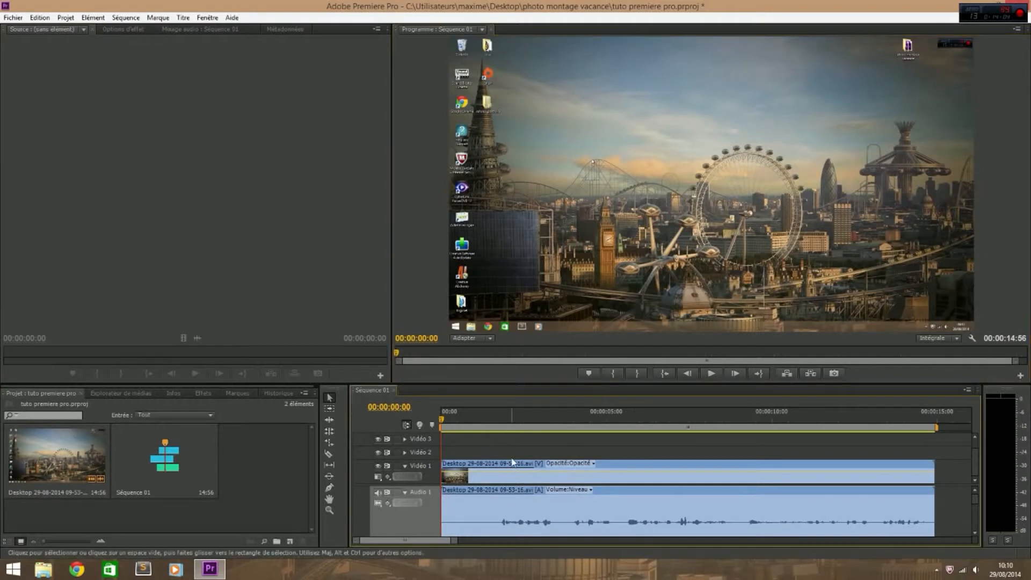
{"action": "key", "text": "grave"}
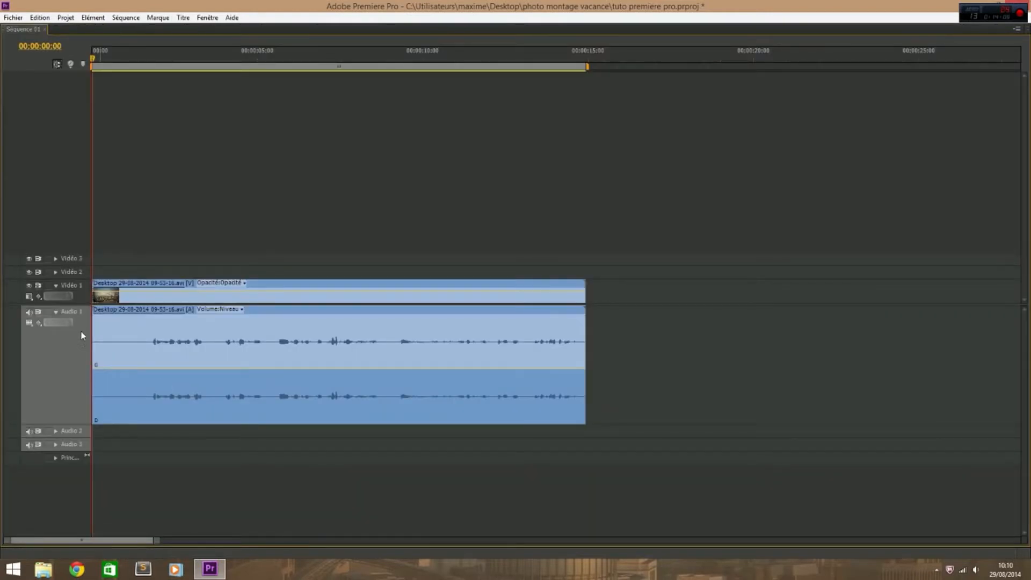
Collapse and re-expand the Audio 1 track, leaving it expanded and the only audio track targeted
{"action": "left_click", "coordinate": [56, 312]}
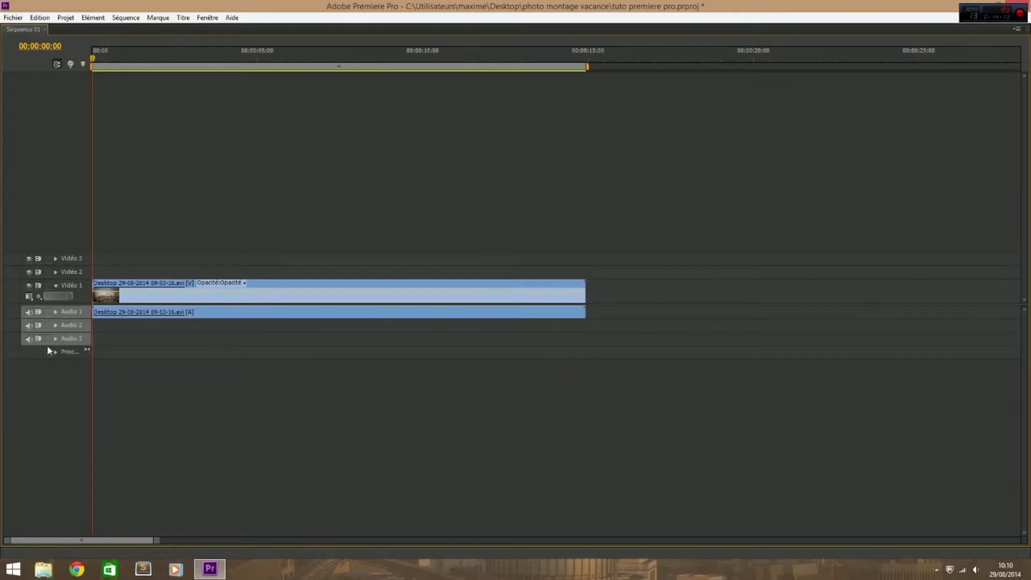
{"action": "left_click", "coordinate": [55, 312]}
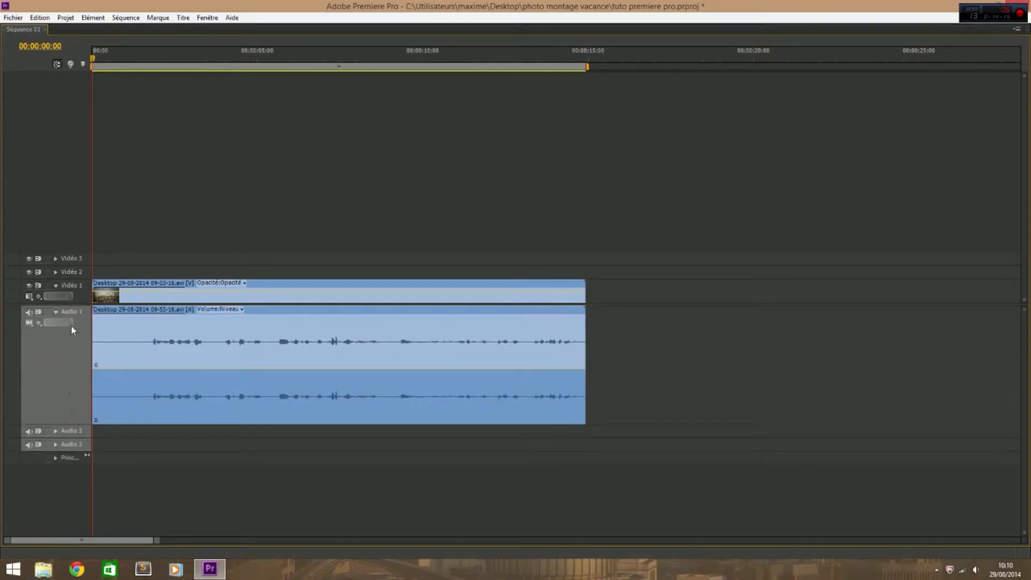
{"action": "left_click", "coordinate": [55, 310]}
{"action": "left_click", "coordinate": [55, 312]}
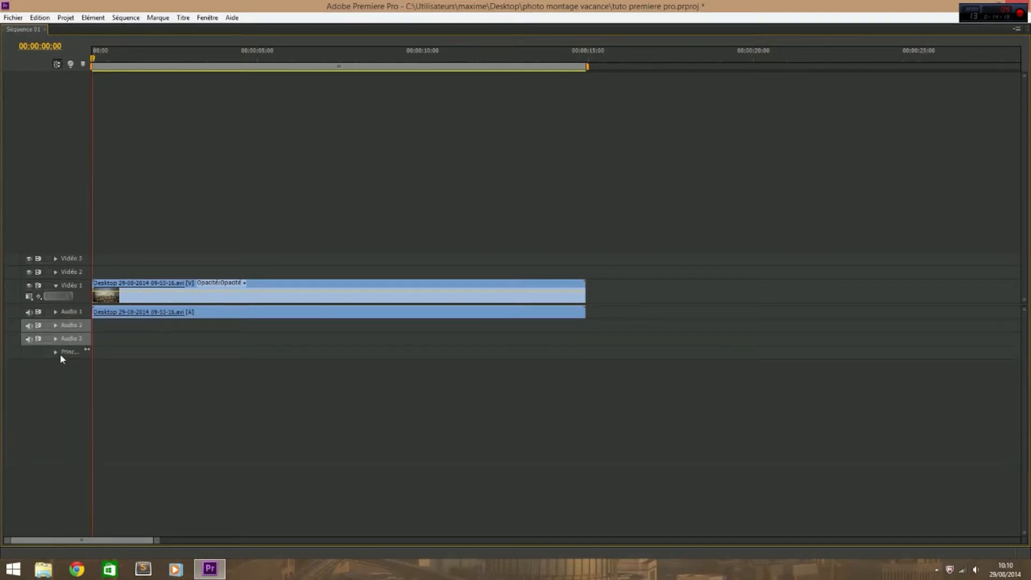
{"action": "left_click", "coordinate": [57, 313]}
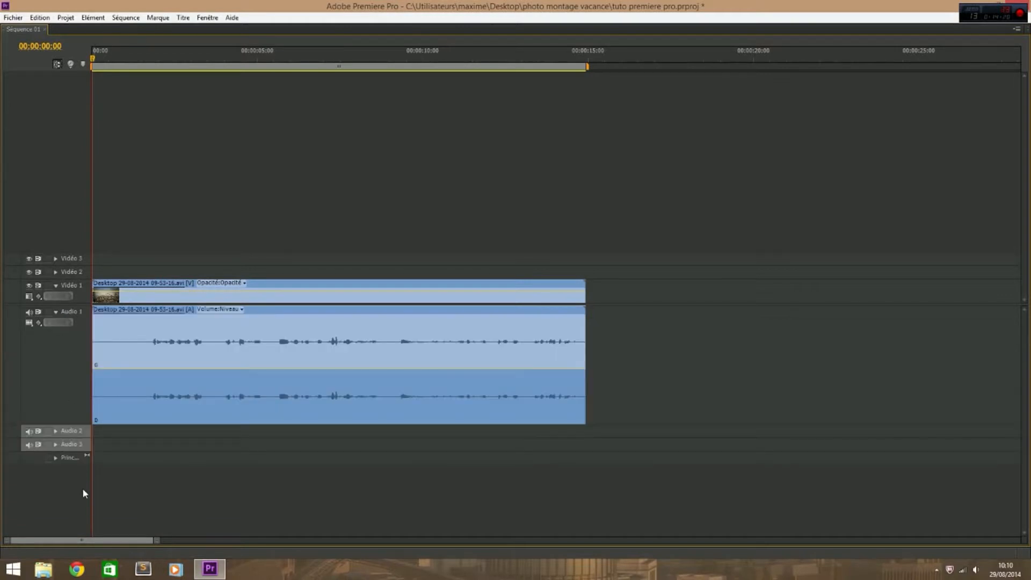
{"action": "left_click", "coordinate": [62, 332]}
{"action": "left_click", "coordinate": [68, 390]}
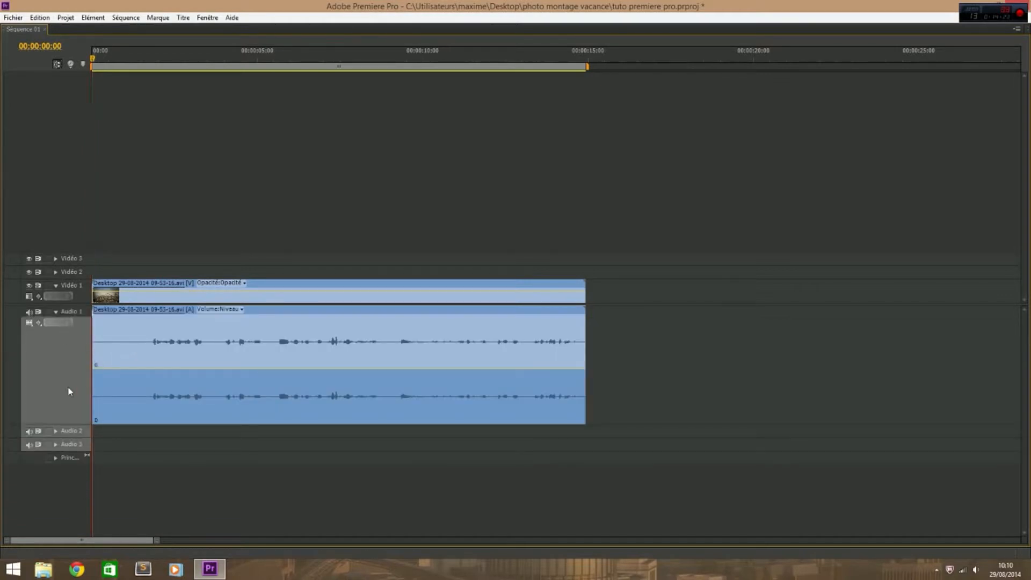
{"action": "left_click", "coordinate": [64, 363]}
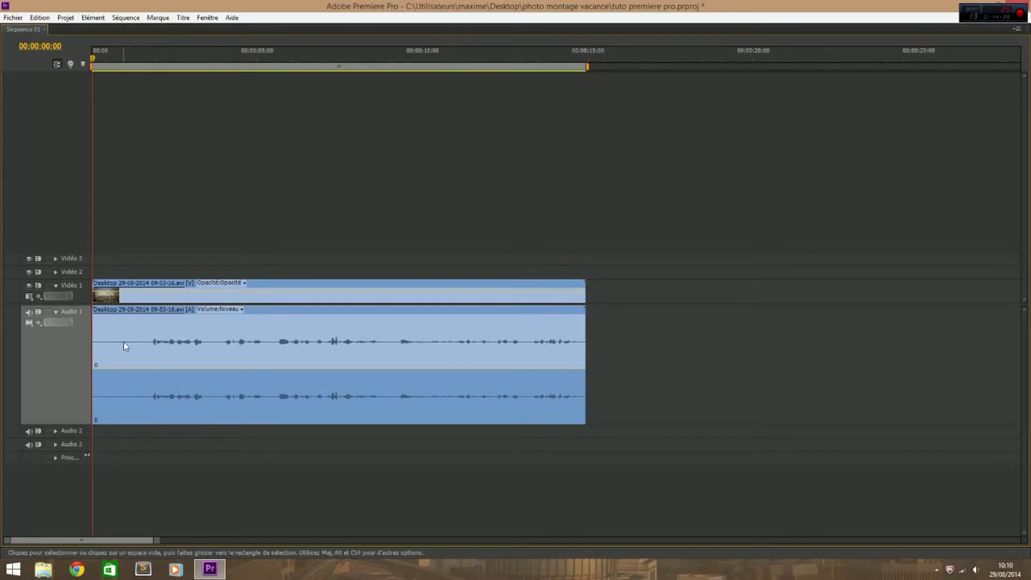
Select the clip, raise its audio level with the volume line, and play the sequence from the start
{"action": "right_click", "coordinate": [207, 350]}
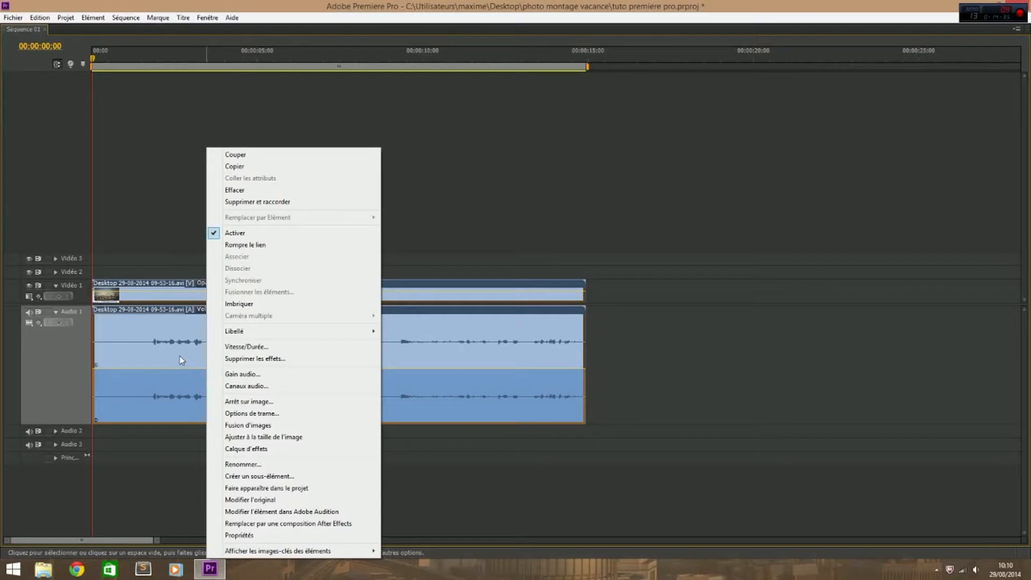
{"action": "left_click", "coordinate": [179, 358]}
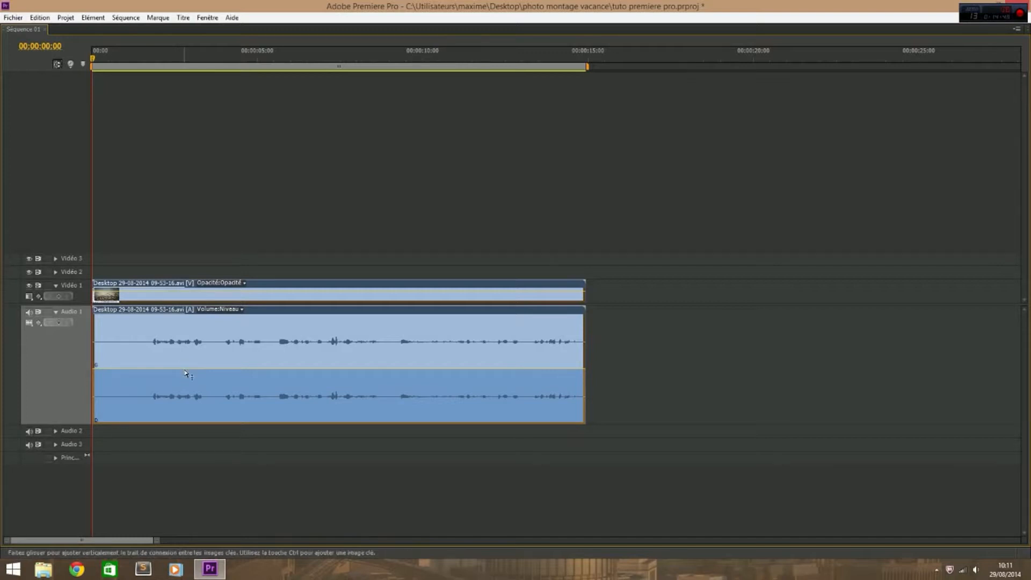
{"action": "mouse_move", "coordinate": [186, 370]}
{"action": "left_click_drag", "start_coordinate": [189, 369], "coordinate": [199, 368]}
{"action": "left_click_drag", "start_coordinate": [170, 368], "coordinate": [174, 347]}
{"action": "key", "text": "space"}
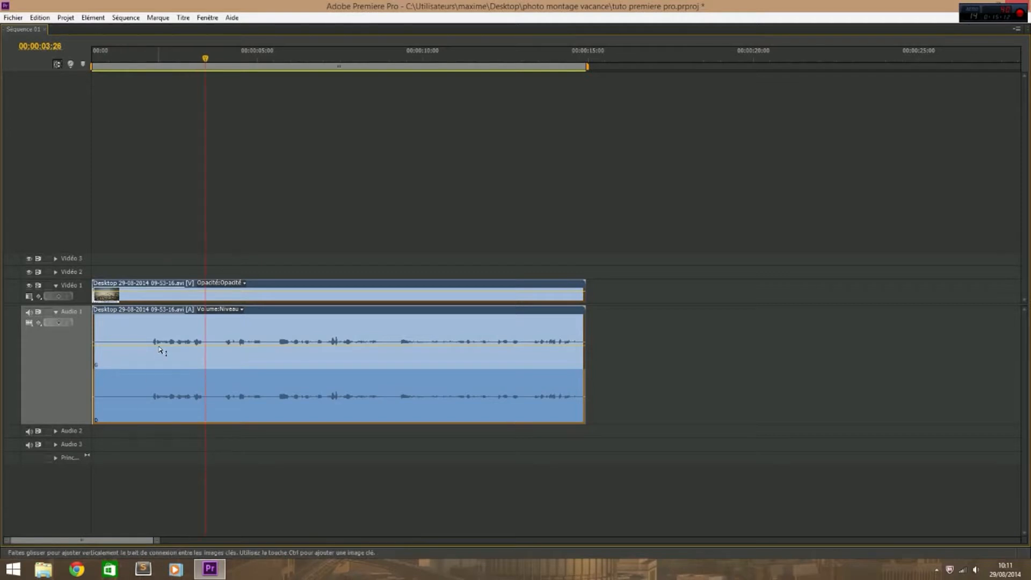
Raise the clip's volume to about 4.68 dB, lower it below the middle during playback, and return the line to the middle
{"action": "left_click_drag", "start_coordinate": [159, 348], "coordinate": [159, 338]}
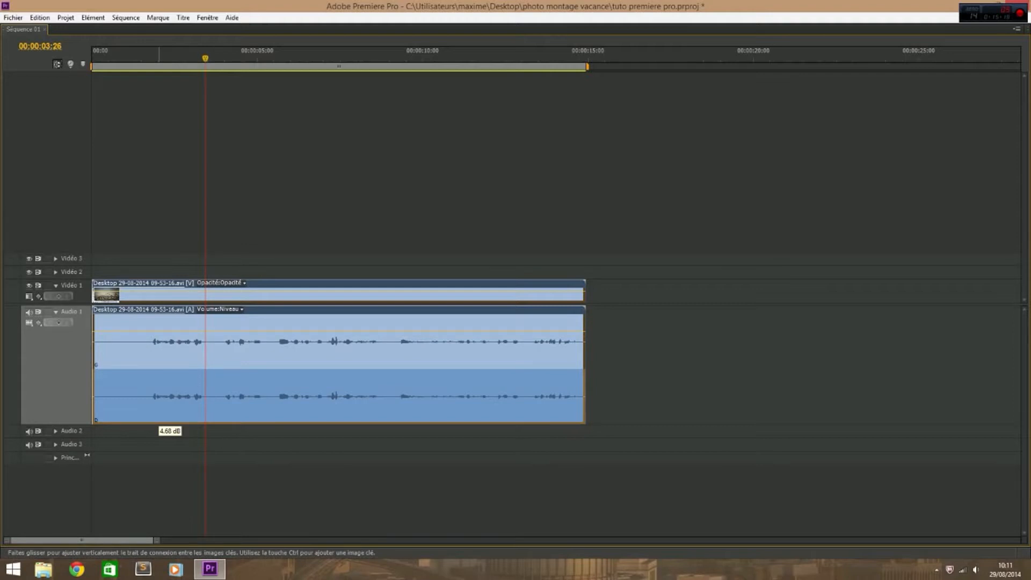
{"action": "left_click_drag", "start_coordinate": [159, 331], "coordinate": [159, 389]}
{"action": "key", "text": "space"}
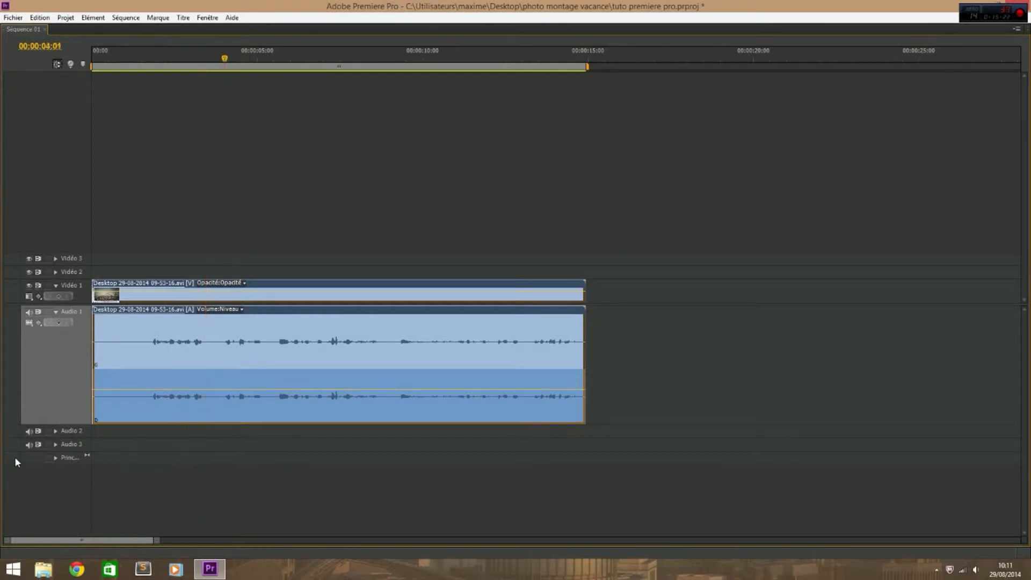
{"action": "left_click_drag", "start_coordinate": [225, 389], "coordinate": [226, 369]}
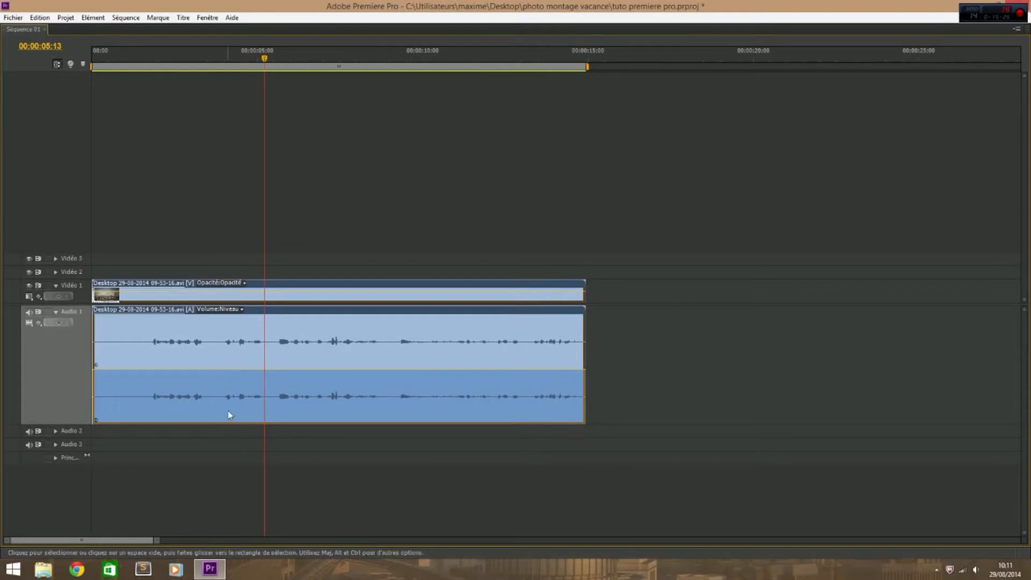
Delete the clip from the sequence and restore the normal panel layout
{"action": "key", "text": "Delete"}
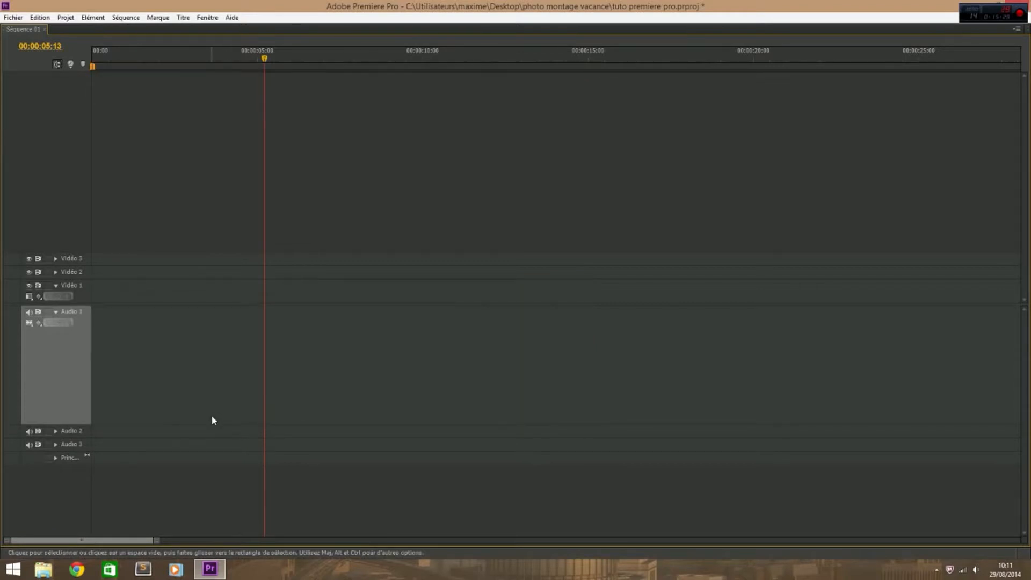
{"action": "key", "text": "grave"}
Import 05-the_naked_and_famous-the_mess.mp3 from the album folder inside musique on the DATA (D:) drive
{"action": "double_click", "coordinate": [269, 459]}
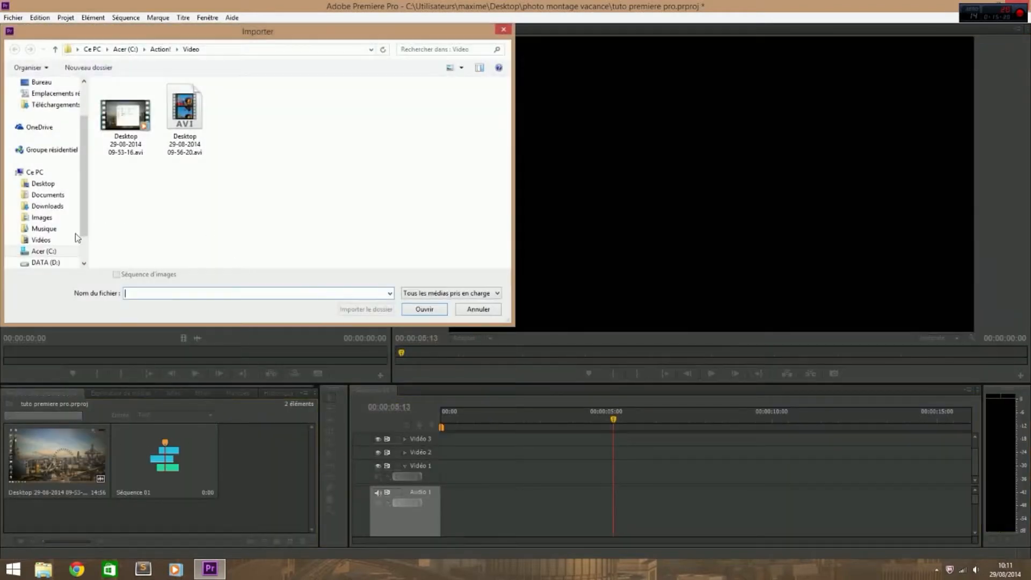
{"action": "left_click", "coordinate": [45, 262]}
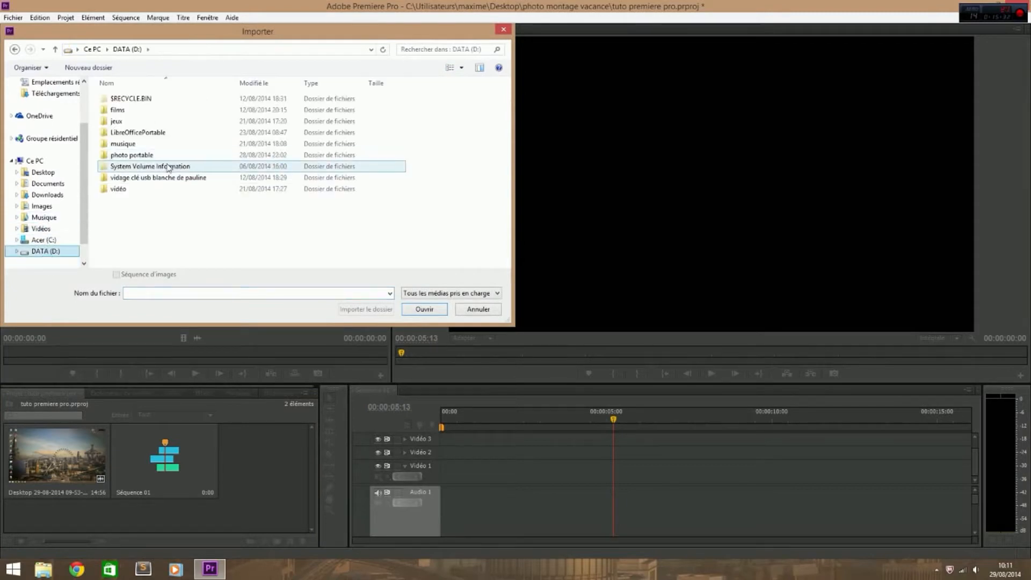
{"action": "double_click", "coordinate": [129, 143]}
{"action": "double_click", "coordinate": [139, 110]}
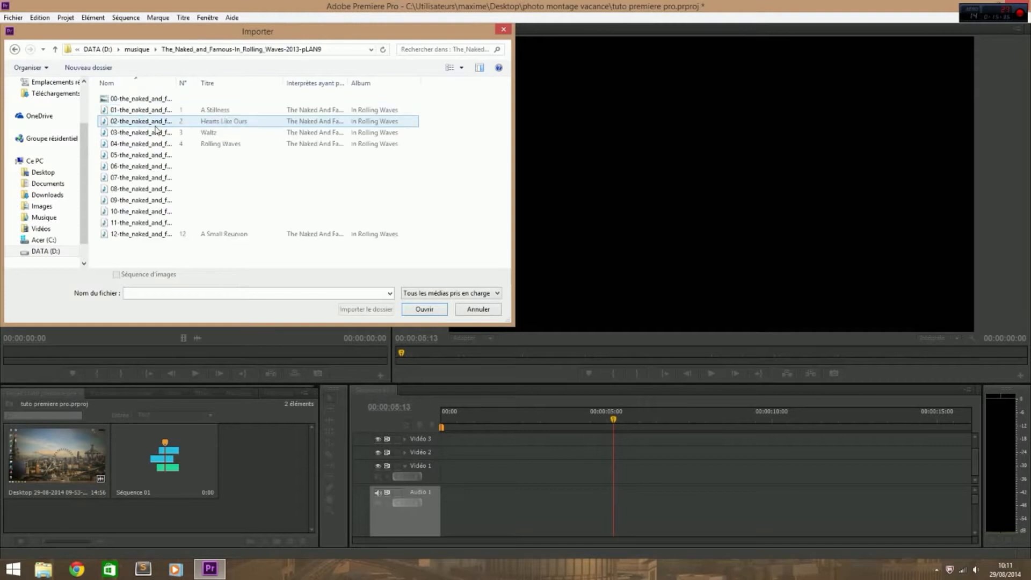
{"action": "left_click", "coordinate": [154, 234]}
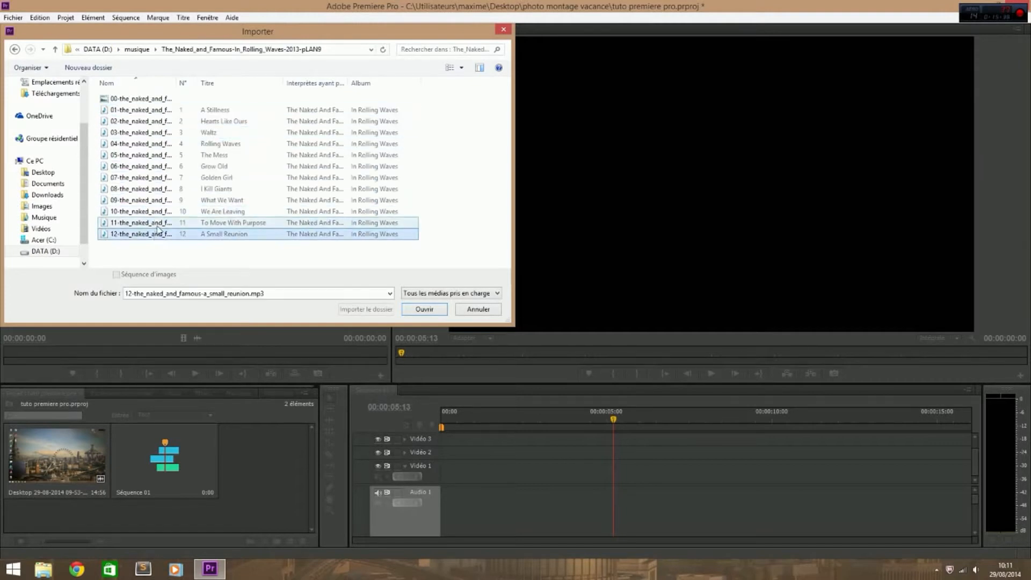
{"action": "left_click", "coordinate": [151, 156]}
{"action": "left_click", "coordinate": [439, 308]}
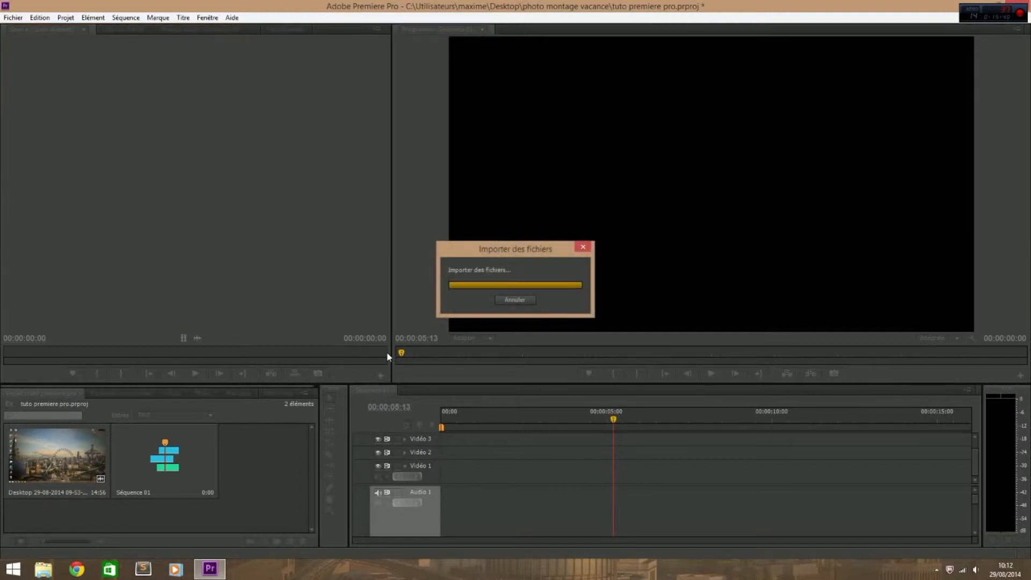
Place the imported song at the start of the Audio 1 track and maximize the timeline
{"action": "left_click_drag", "start_coordinate": [440, 459], "coordinate": [446, 510]}
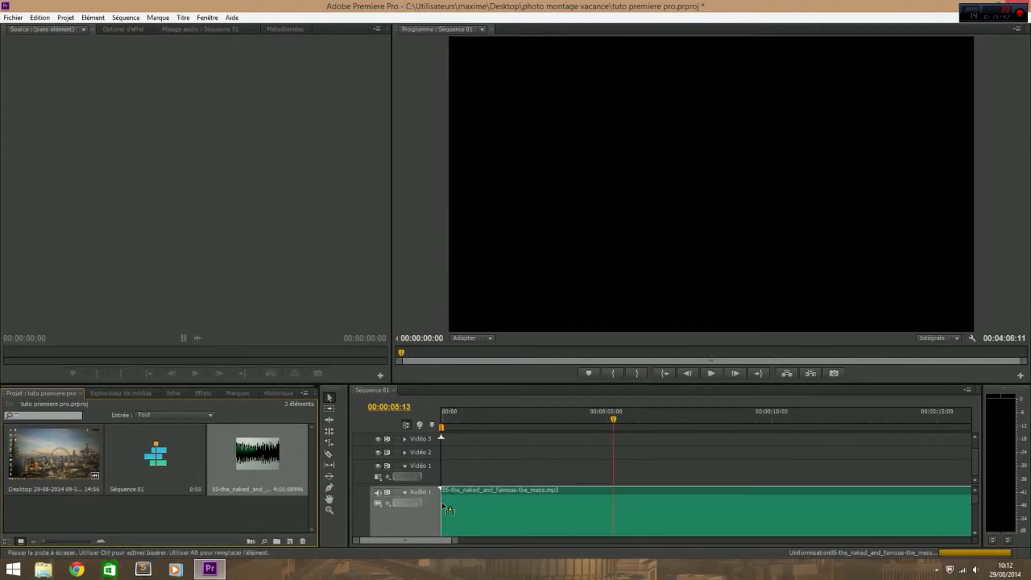
{"action": "key", "text": "space"}
{"action": "key", "text": "space"}
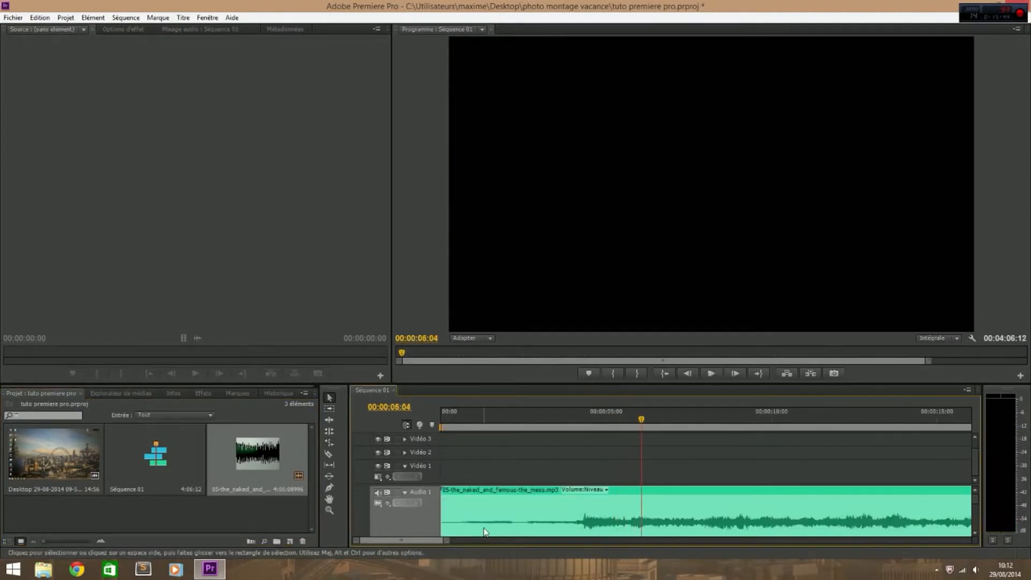
{"action": "key", "text": "grave"}
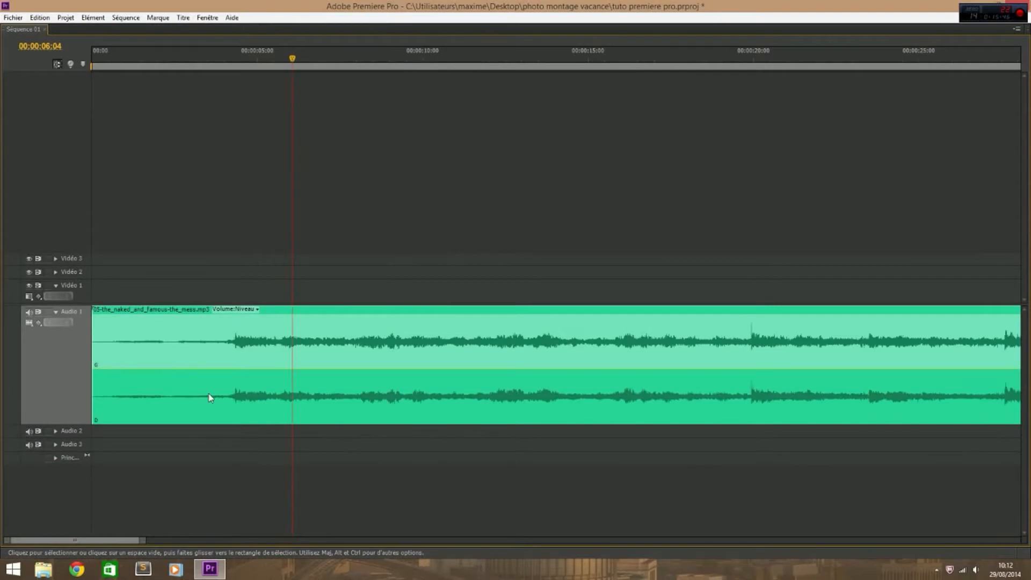
Play the song on to 00:00:12:08
{"action": "key", "text": "space"}
{"action": "key", "text": "x"}
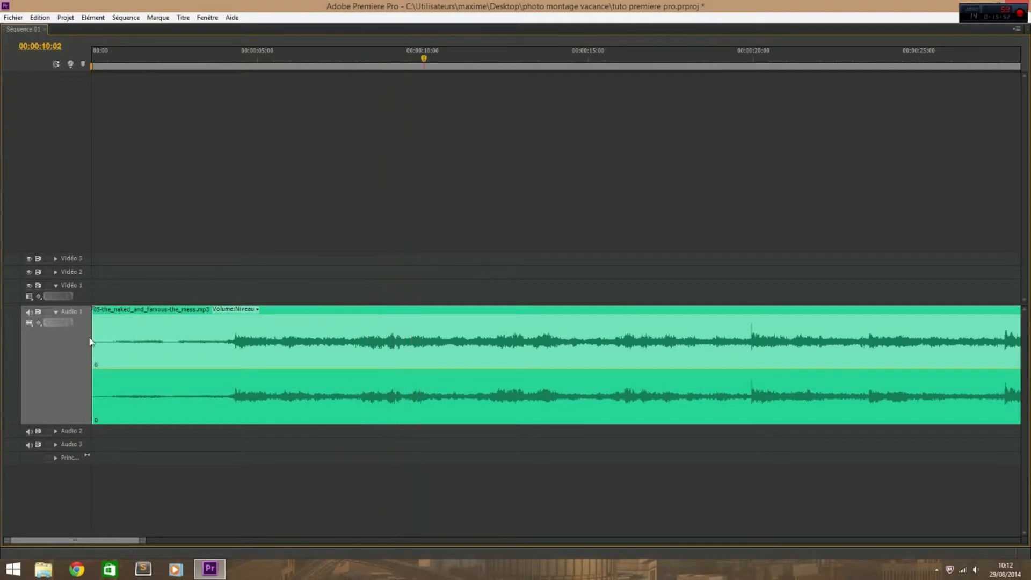
{"action": "key", "text": "v"}
{"action": "key", "text": "space"}
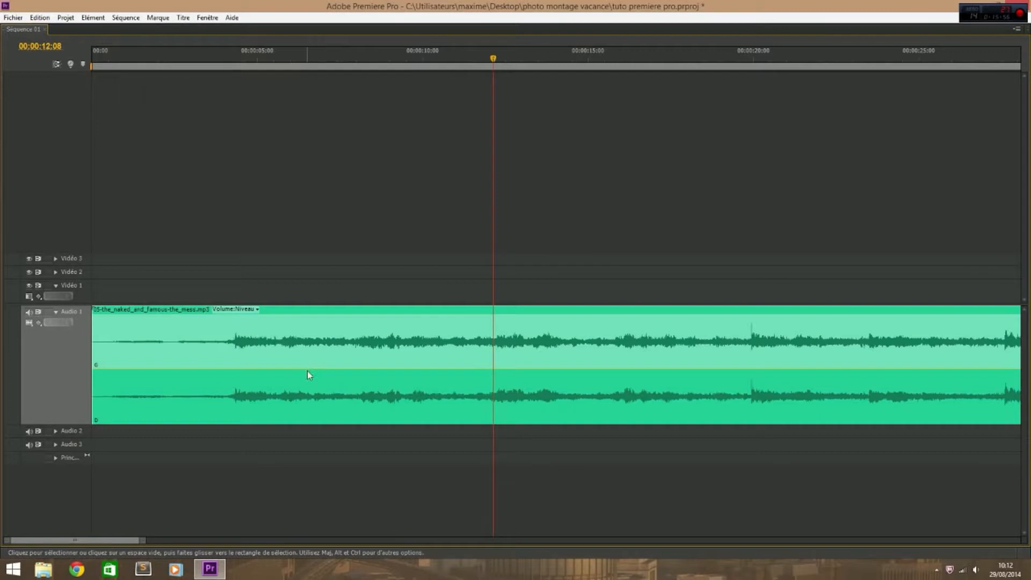
Raise the song's volume to about 3.11 dB and higher during playback, and return its volume line to the middle
{"action": "left_click", "coordinate": [311, 354]}
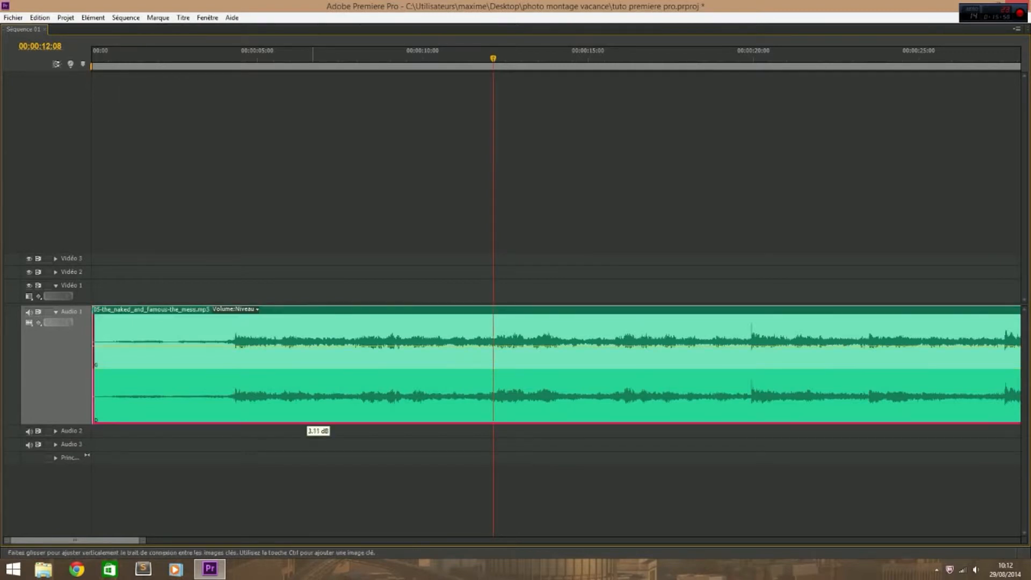
{"action": "key", "text": "space"}
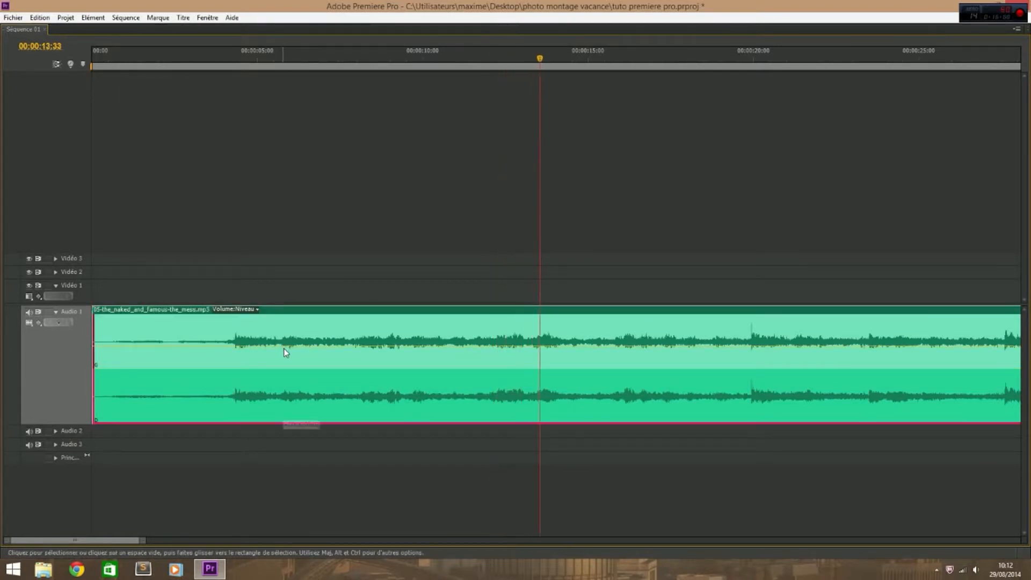
{"action": "mouse_move", "coordinate": [287, 345]}
{"action": "left_mouse_down"}
{"action": "mouse_move", "coordinate": [289, 402]}
{"action": "mouse_move", "coordinate": [275, 346]}
{"action": "left_mouse_up"}
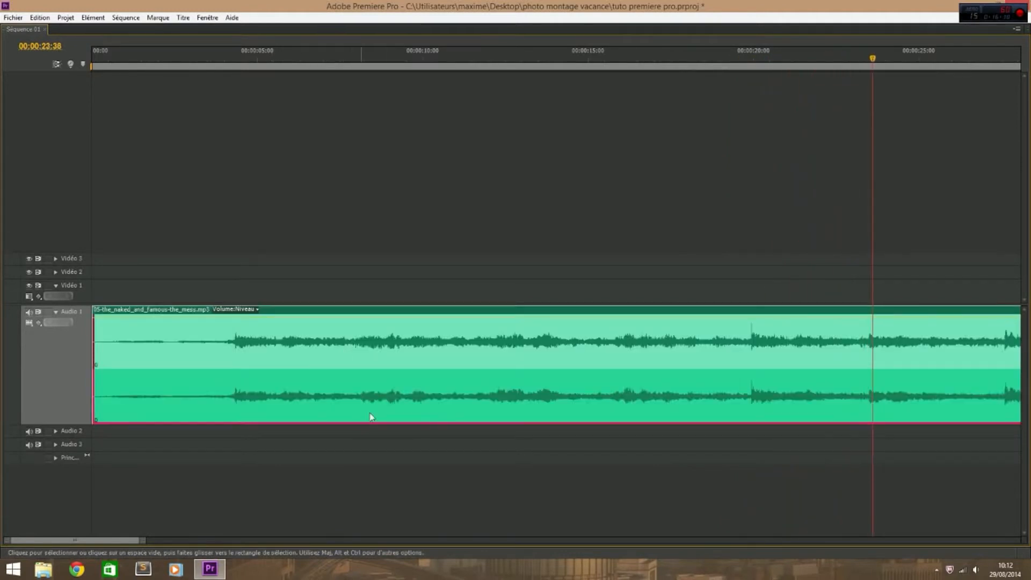
{"action": "key", "text": "space"}
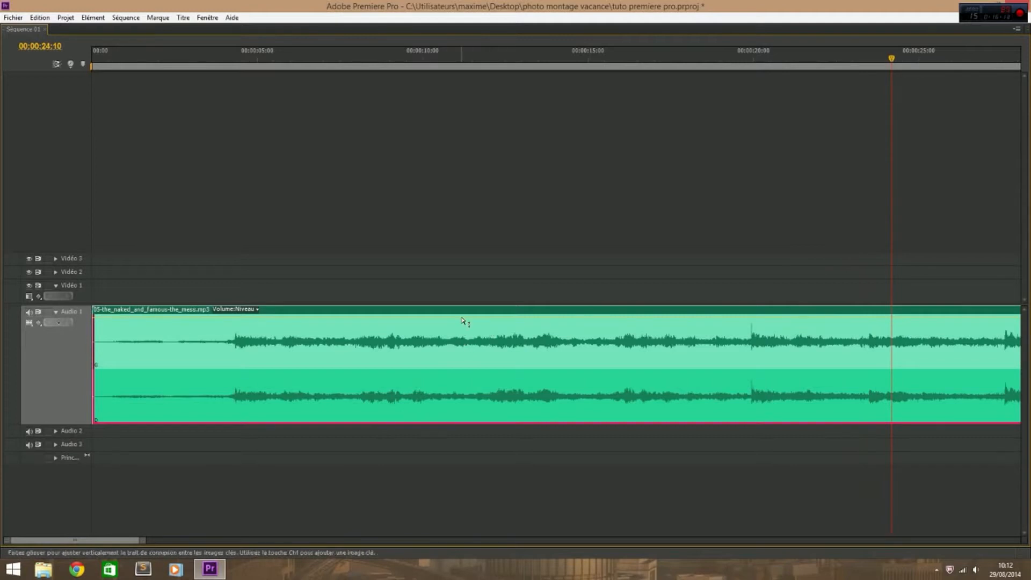
{"action": "left_click_drag", "start_coordinate": [462, 331], "coordinate": [478, 365]}
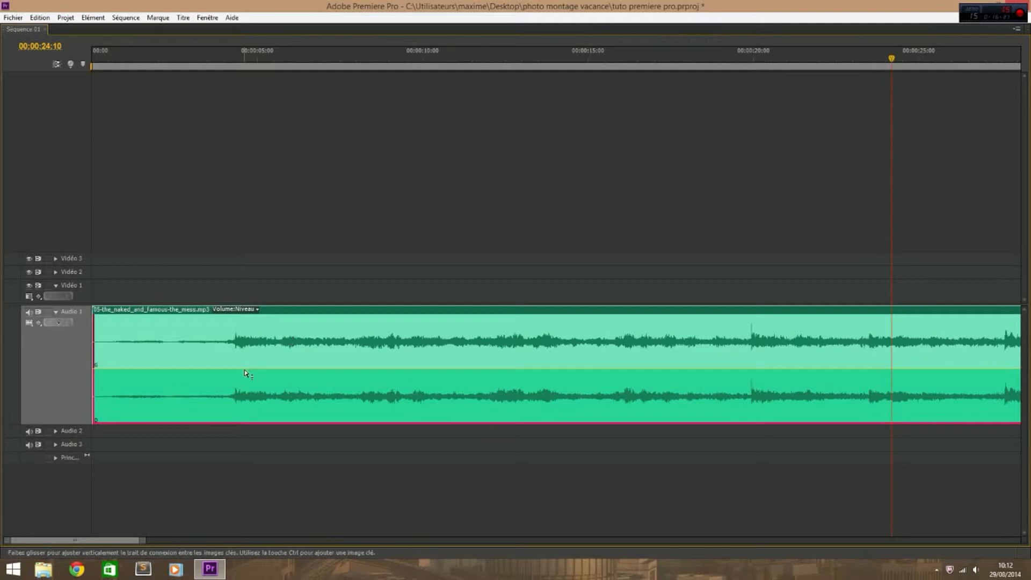
Raise the song's audio gain by 20 dB and play it from near the start
{"action": "mouse_move", "coordinate": [245, 372]}
{"action": "right_click", "coordinate": [271, 344]}
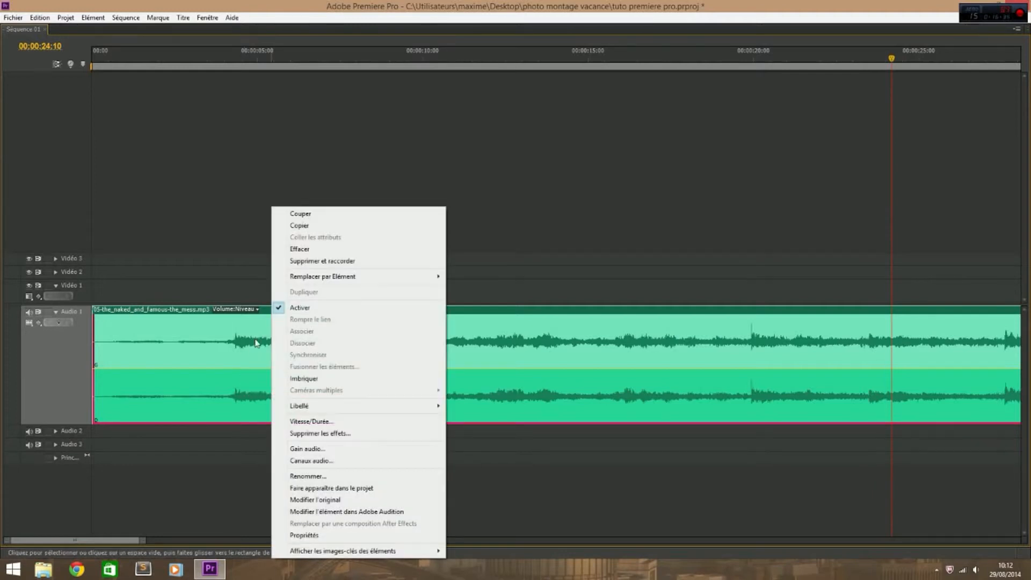
{"action": "left_click", "coordinate": [320, 451]}
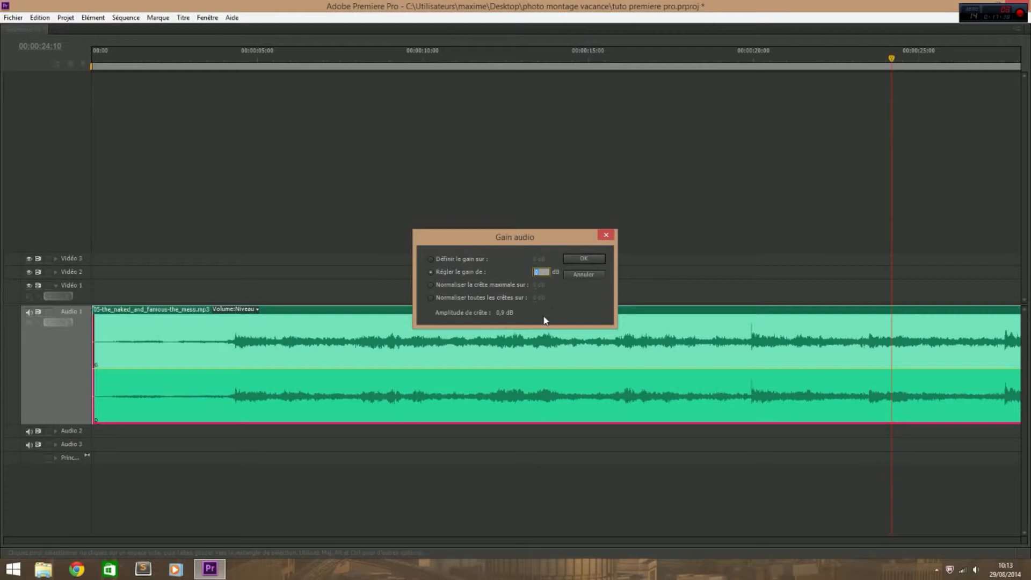
{"action": "type", "text": "20"}
{"action": "key", "text": "Return"}
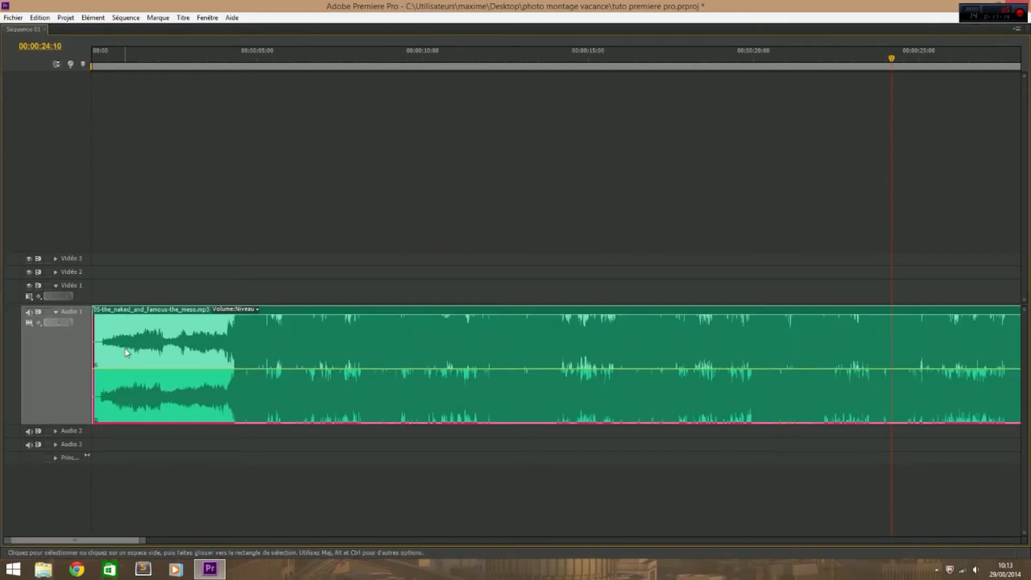
{"action": "left_click", "coordinate": [145, 53]}
{"action": "key", "text": "space"}
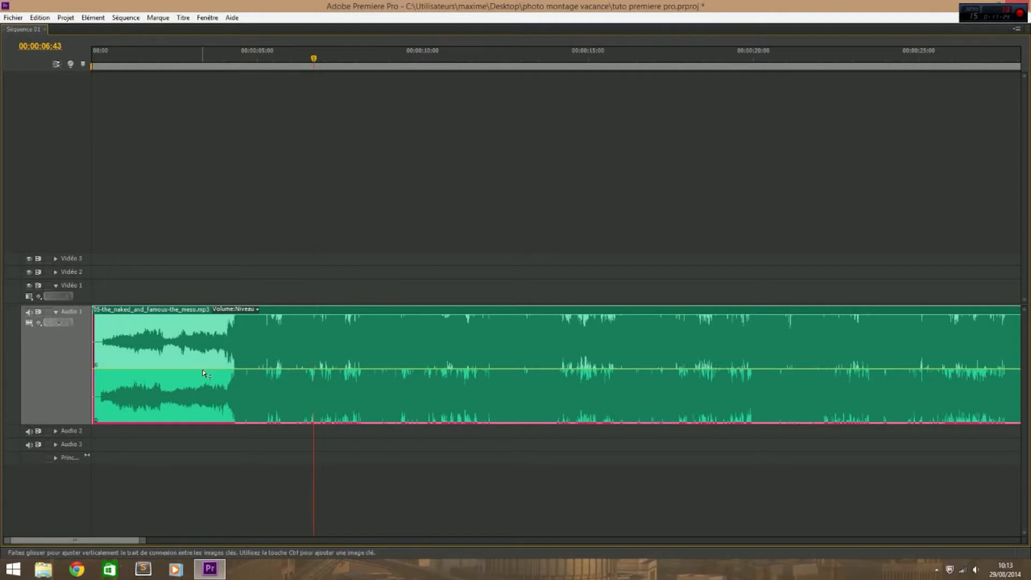
{"action": "right_click", "coordinate": [235, 348]}
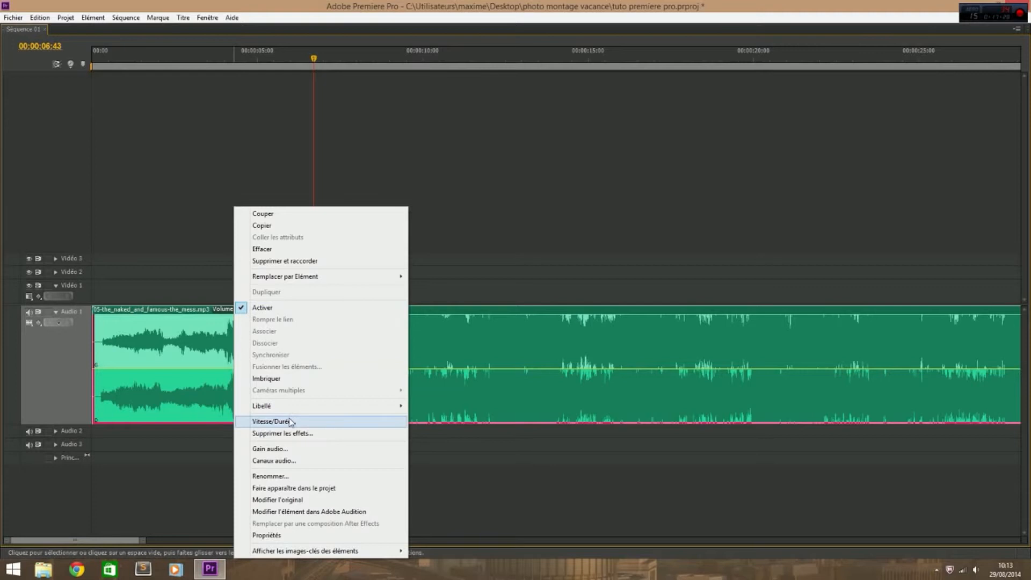
{"action": "left_click", "coordinate": [200, 220]}
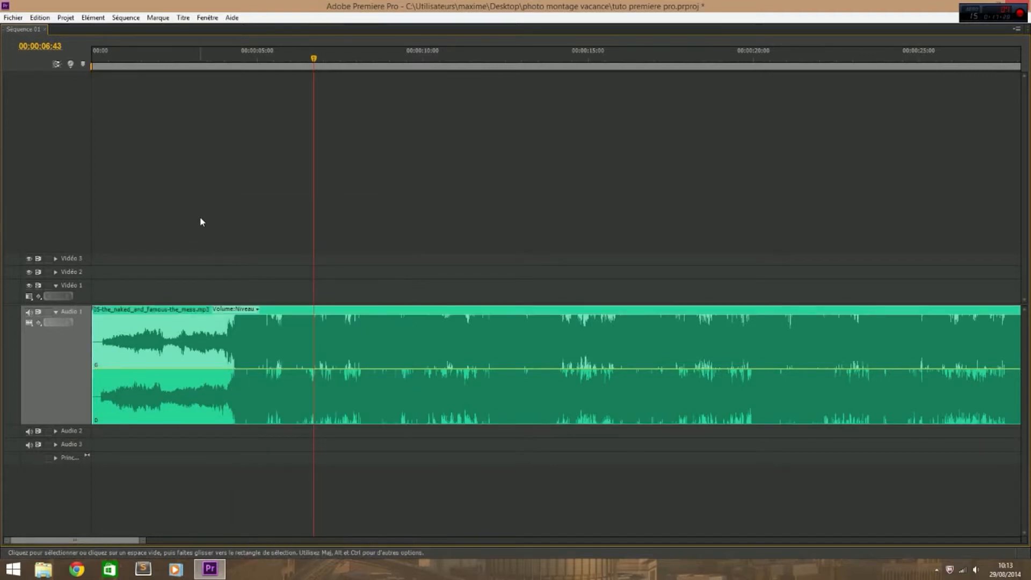
Lower the song's audio gain by 10 dB and play it briefly
{"action": "right_click", "coordinate": [240, 355]}
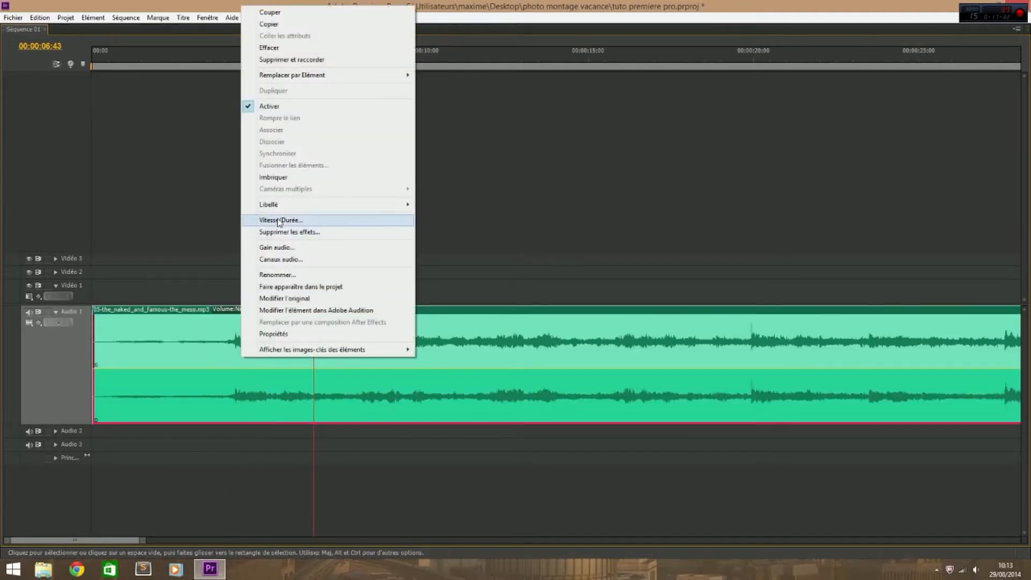
{"action": "left_click", "coordinate": [276, 247]}
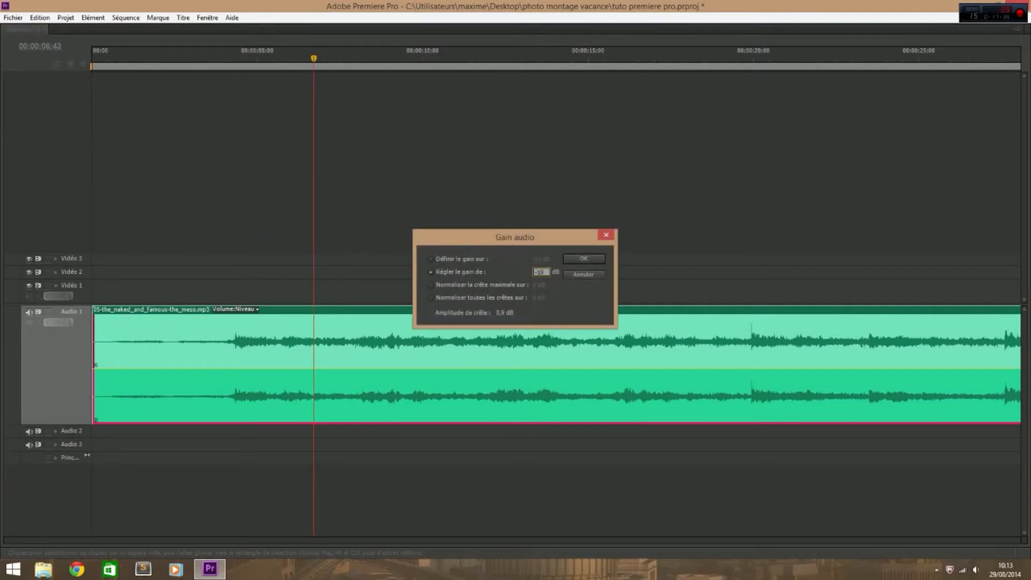
{"action": "key", "text": "Return"}
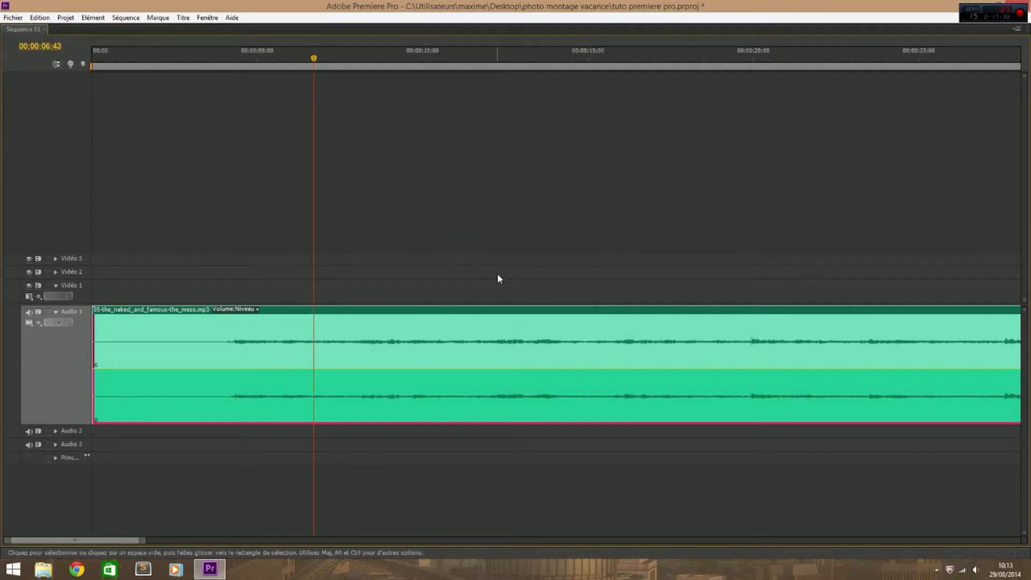
{"action": "key", "text": "space"}
Review the song's audio gain options and leave them without applying a change
{"action": "right_click", "coordinate": [317, 339]}
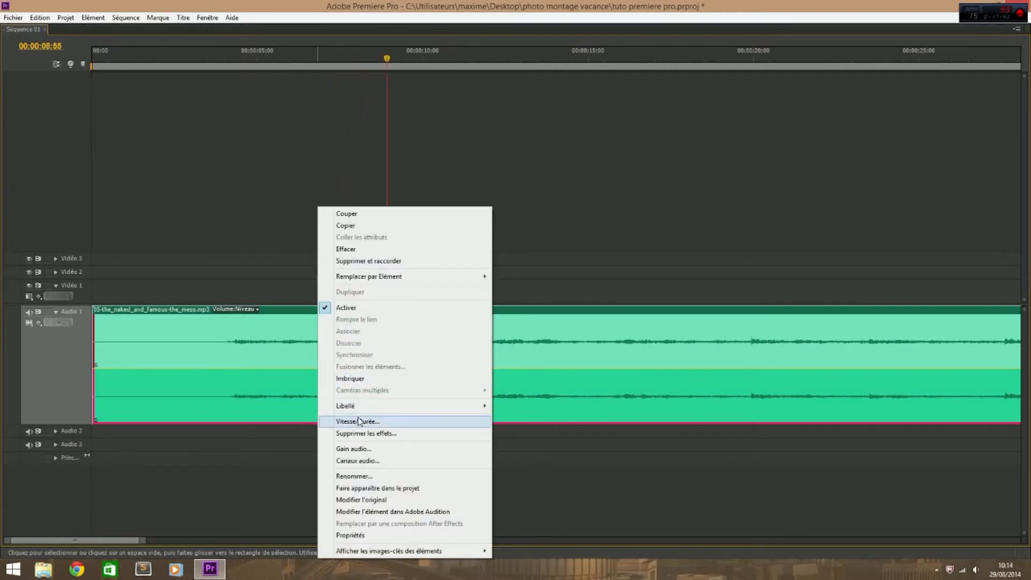
{"action": "left_click", "coordinate": [350, 449]}
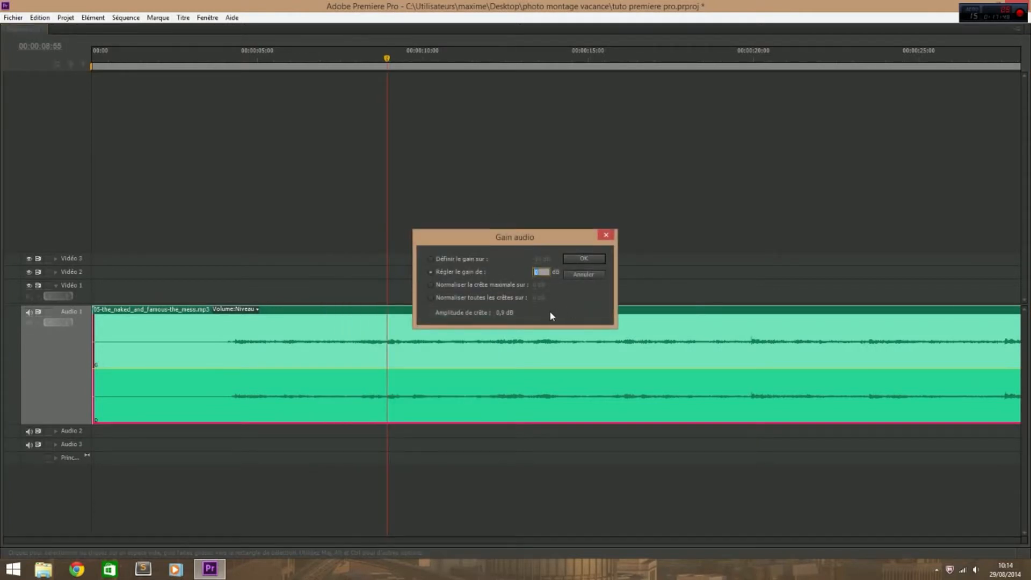
{"action": "left_click", "coordinate": [609, 236]}
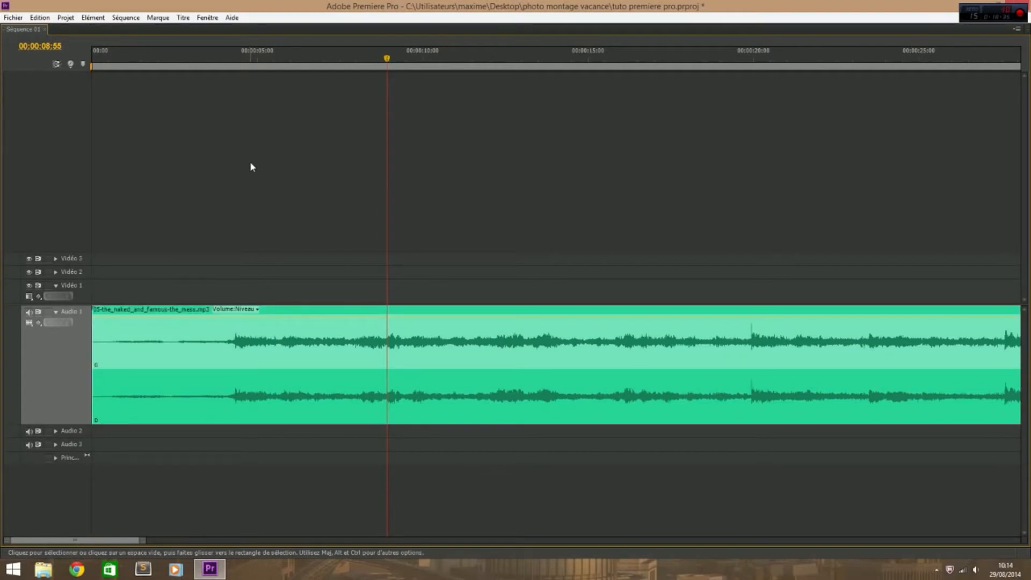
Shrink the Audio 1 track's height, collapse the track, and restore the normal panel layout
{"action": "key", "text": "grave"}
{"action": "left_click", "coordinate": [510, 511]}
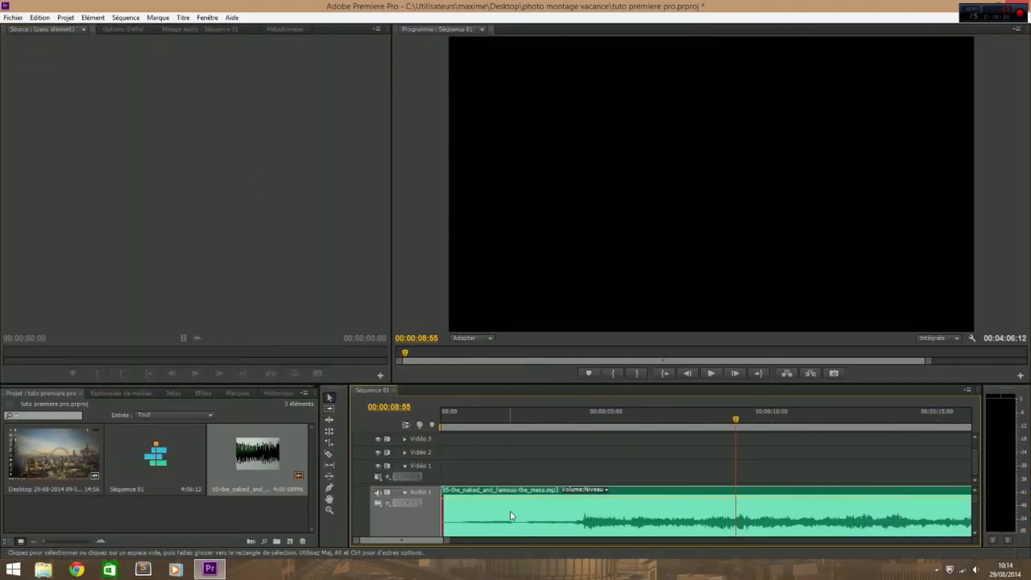
{"action": "left_click_drag", "start_coordinate": [974, 498], "coordinate": [974, 508]}
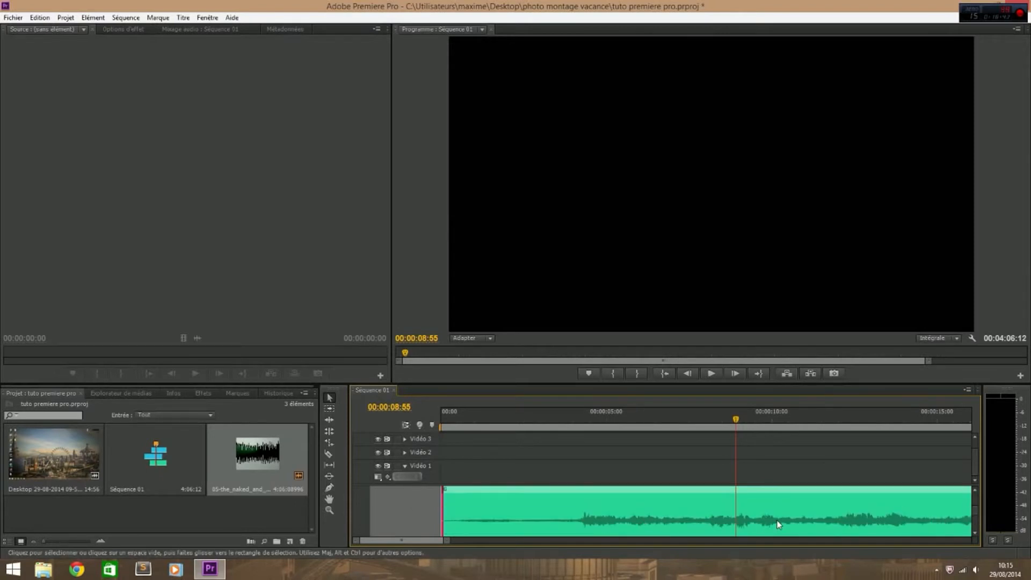
{"action": "key", "text": "grave"}
{"action": "left_click_drag", "start_coordinate": [74, 424], "coordinate": [63, 334]}
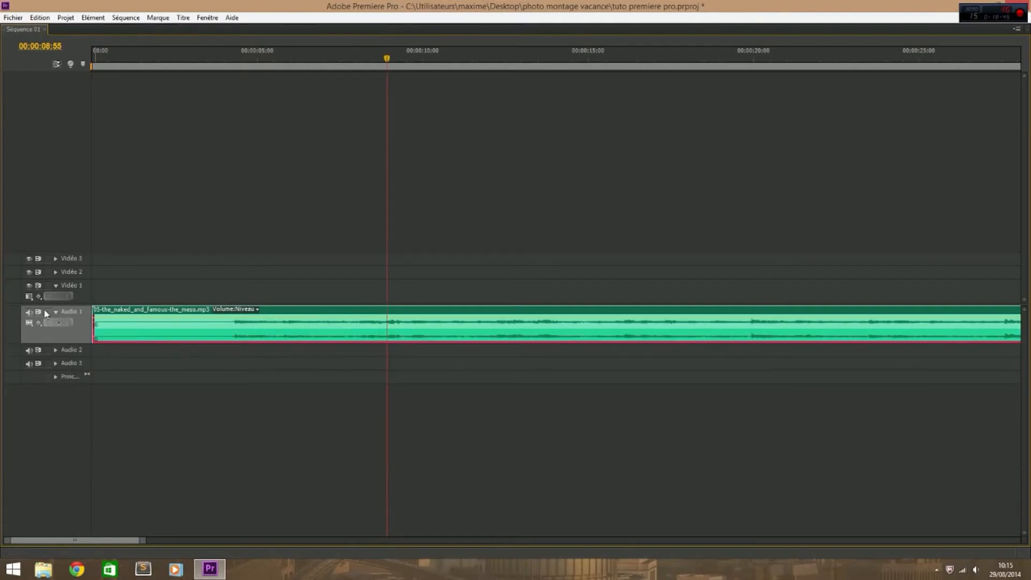
{"action": "left_click", "coordinate": [55, 311]}
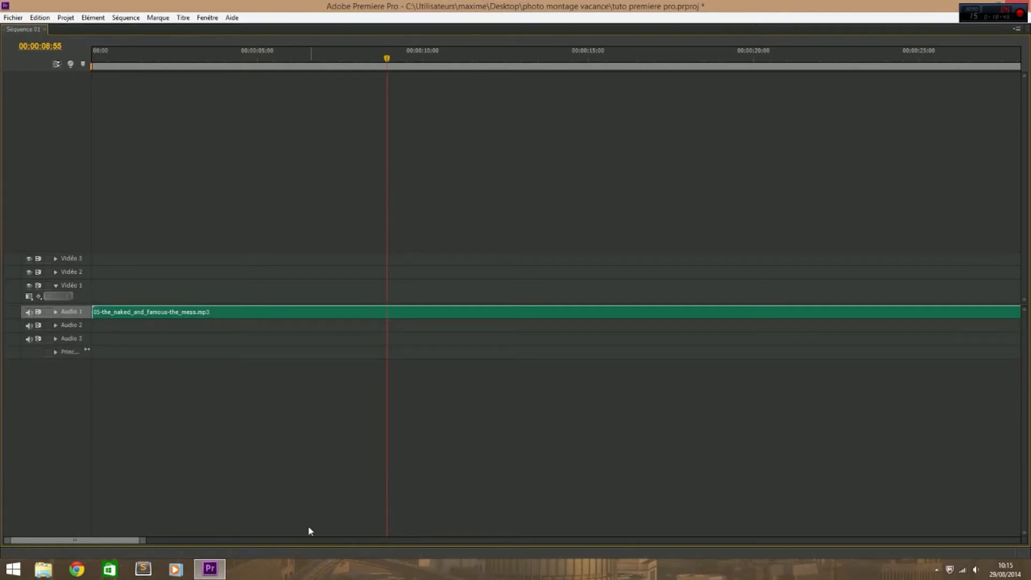
{"action": "key", "text": "ctrl+a"}
{"action": "key", "text": "grave"}
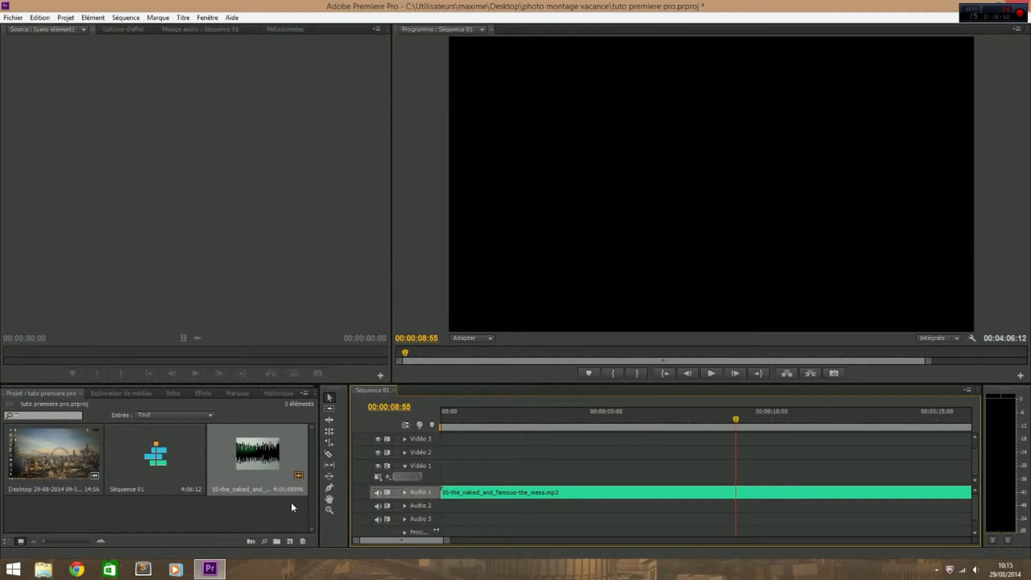
Insert the Desktop 29-08-2014 video clip at the sequence start, with its sound on Audio 1 above the song, and play the opening
{"action": "left_click_drag", "start_coordinate": [52, 466], "coordinate": [458, 511]}
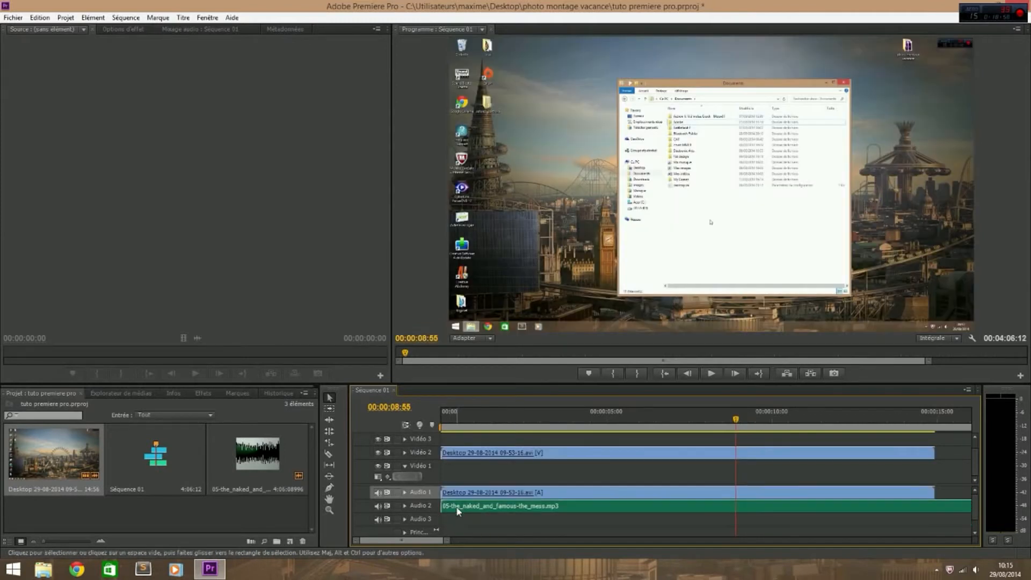
{"action": "left_click", "coordinate": [450, 413]}
{"action": "key", "text": "space"}
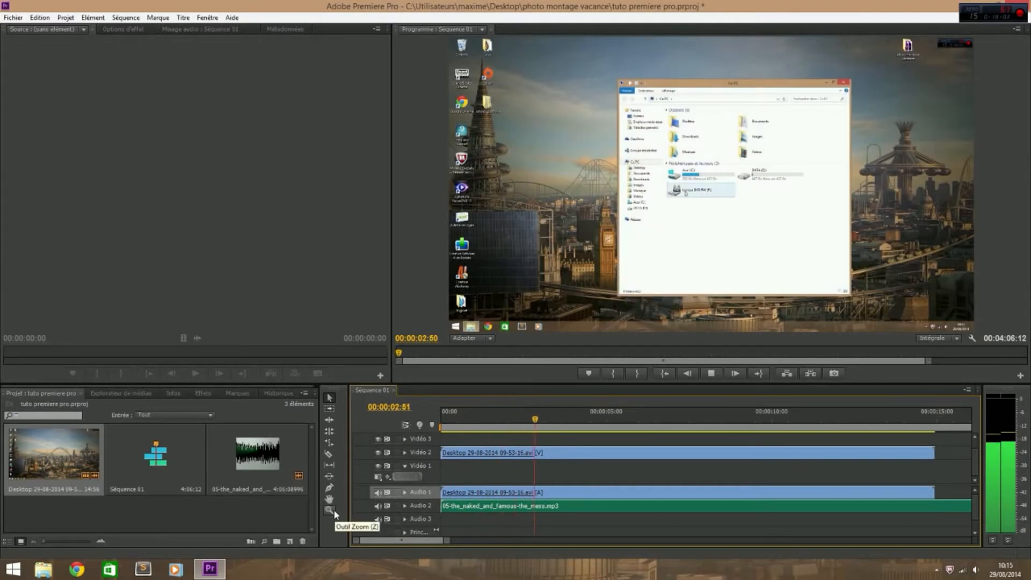
{"action": "key", "text": "space"}
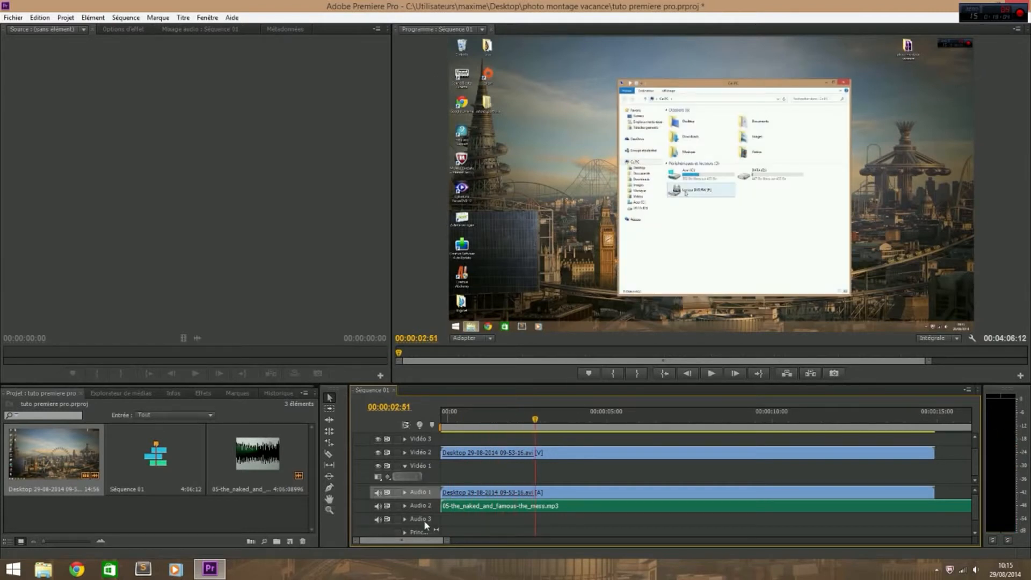
Move the video clip to Video 1 and trim the song's end back to the end of the video
{"action": "left_click_drag", "start_coordinate": [444, 541], "coordinate": [752, 546]}
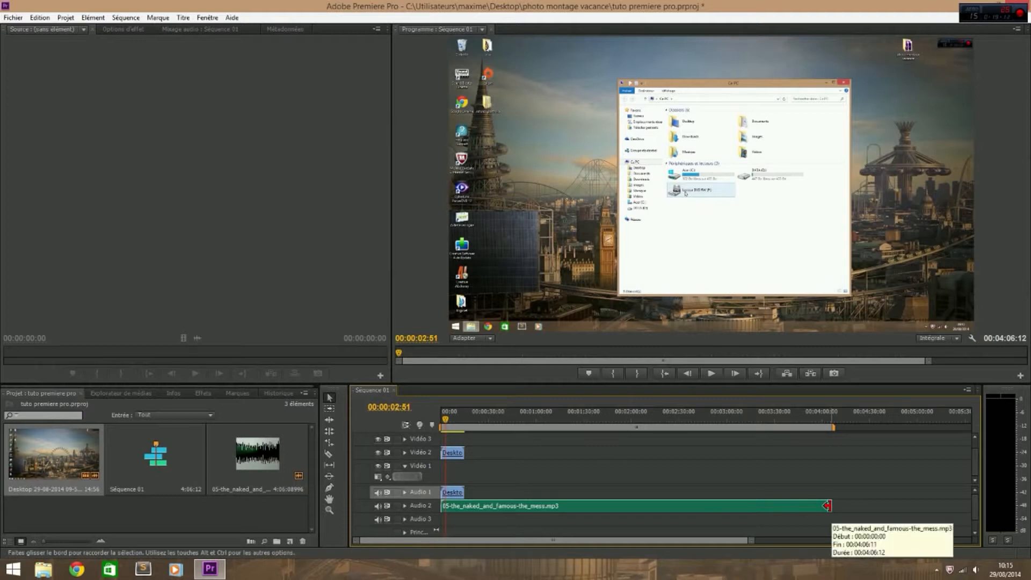
{"action": "left_click_drag", "start_coordinate": [456, 456], "coordinate": [453, 465]}
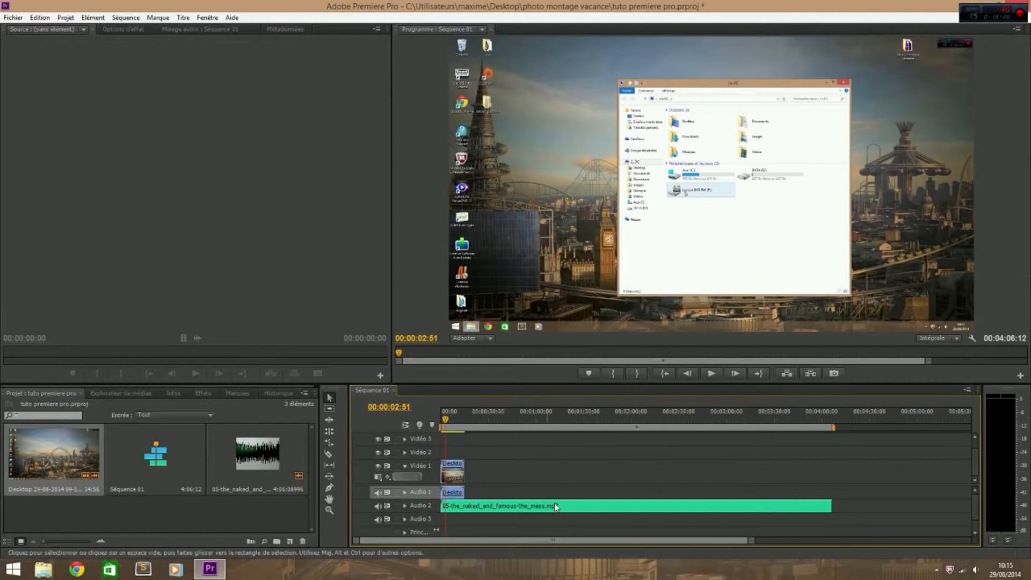
{"action": "left_click_drag", "start_coordinate": [833, 506], "coordinate": [470, 493]}
{"action": "left_click_drag", "start_coordinate": [750, 540], "coordinate": [675, 543]}
{"action": "left_click_drag", "start_coordinate": [751, 506], "coordinate": [741, 507]}
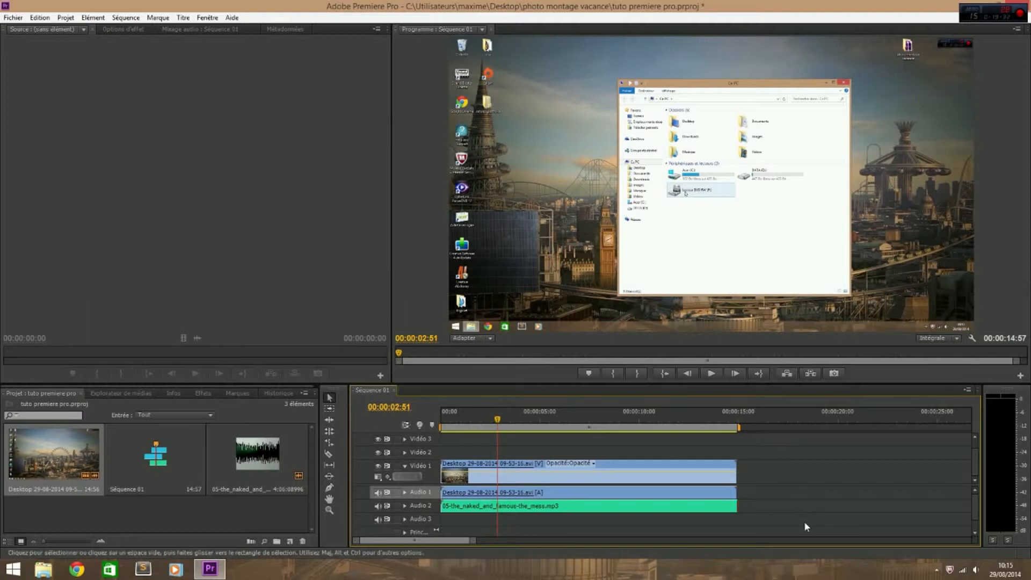
Position the playhead near the clips' end at about 00:00:13:37 and play past the ending
{"action": "key", "text": "End"}
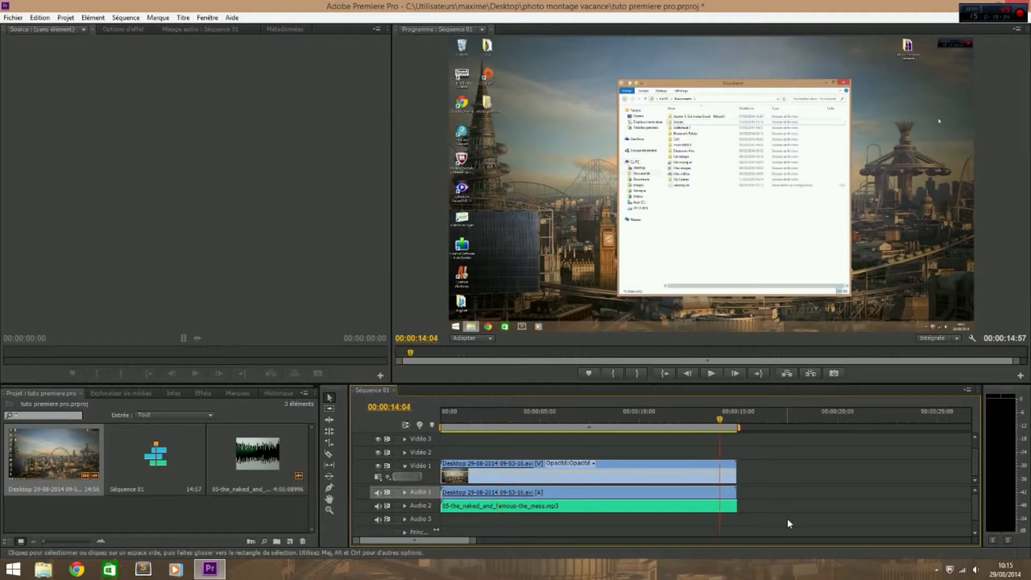
{"action": "key", "text": "Right"}
{"action": "key", "text": "Right"}
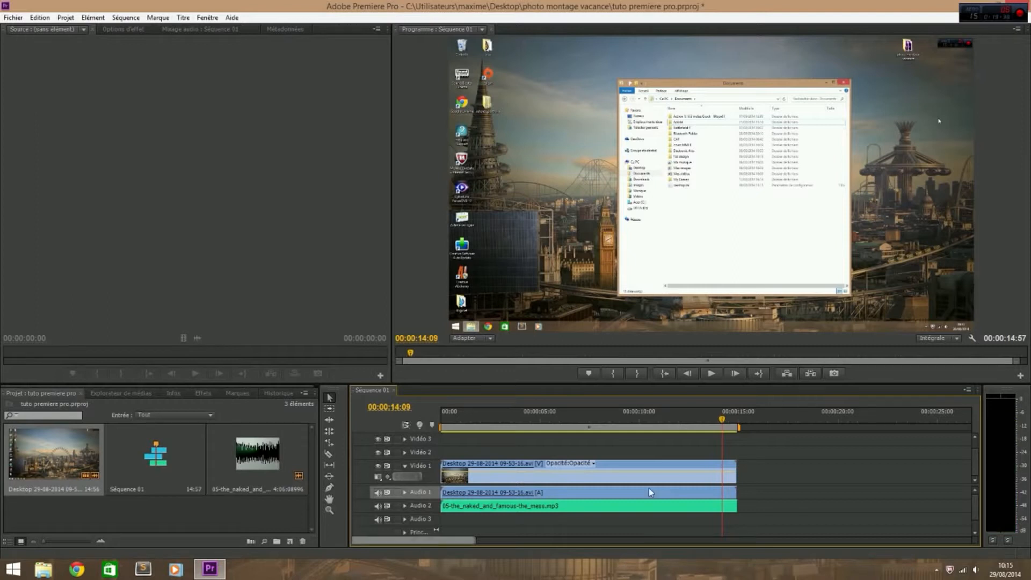
{"action": "left_click_drag", "start_coordinate": [722, 421], "coordinate": [712, 425]}
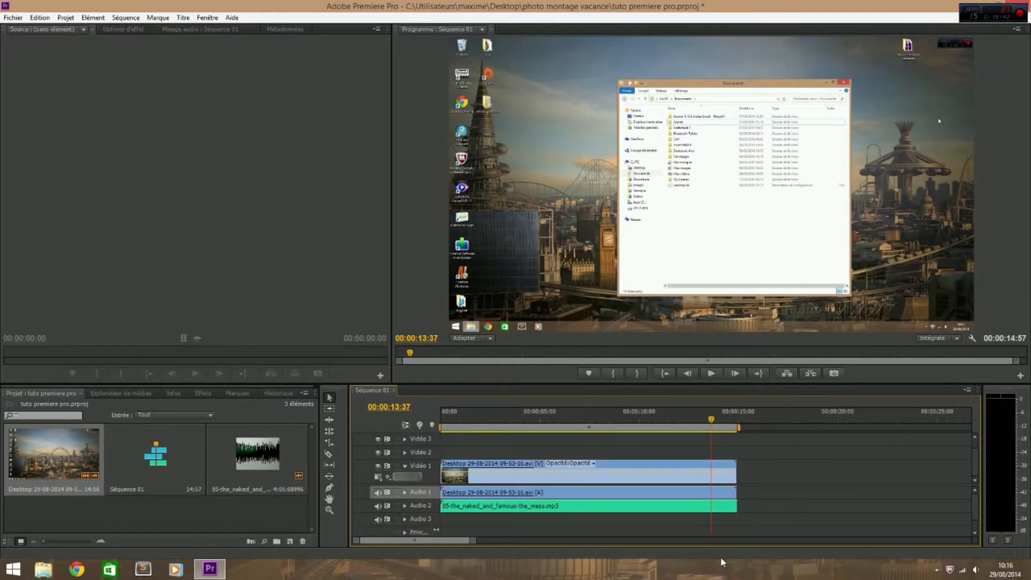
{"action": "key", "text": "Right"}
{"action": "key", "text": "Right"}
{"action": "key", "text": "space"}
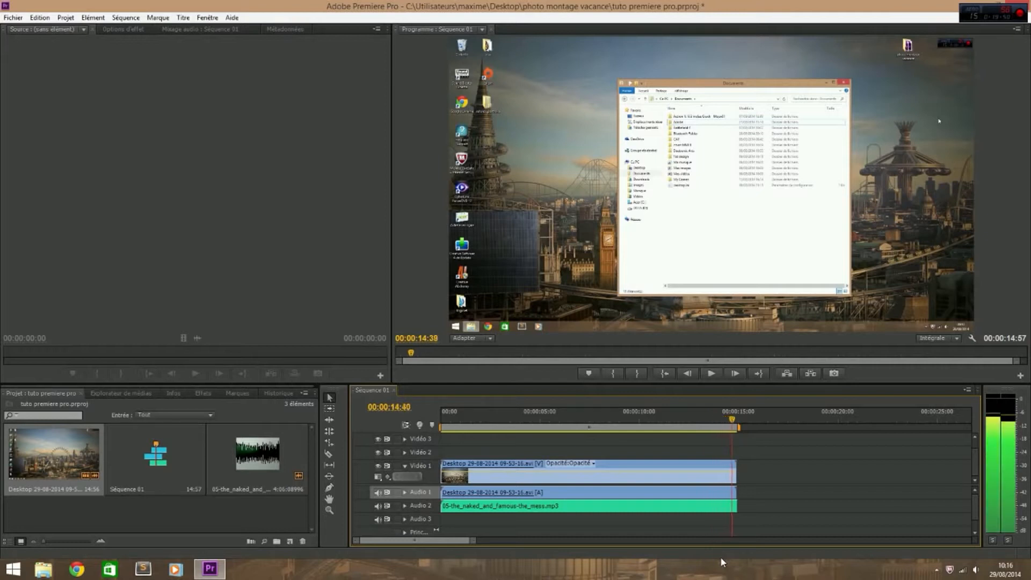
Step the playhead back frame by frame to 00:00:14:22
{"action": "key", "text": "Left"}
{"action": "key", "text": "Left"}
{"action": "key", "text": "Left"}
{"action": "key", "text": "Left"}
{"action": "key", "text": "Left"}
{"action": "key", "text": "Left"}
{"action": "key", "text": "Left"}
{"action": "key", "text": "Left"}
{"action": "key", "text": "Left"}
{"action": "key", "text": "Left"}
{"action": "key", "text": "Left"}
{"action": "key", "text": "Left"}
{"action": "key", "text": "Left"}
{"action": "key", "text": "Left"}
{"action": "key", "text": "Left"}
{"action": "key", "text": "Left"}
{"action": "key", "text": "Left"}
{"action": "key", "text": "Left"}
{"action": "key", "text": "Left"}
{"action": "key", "text": "Left"}
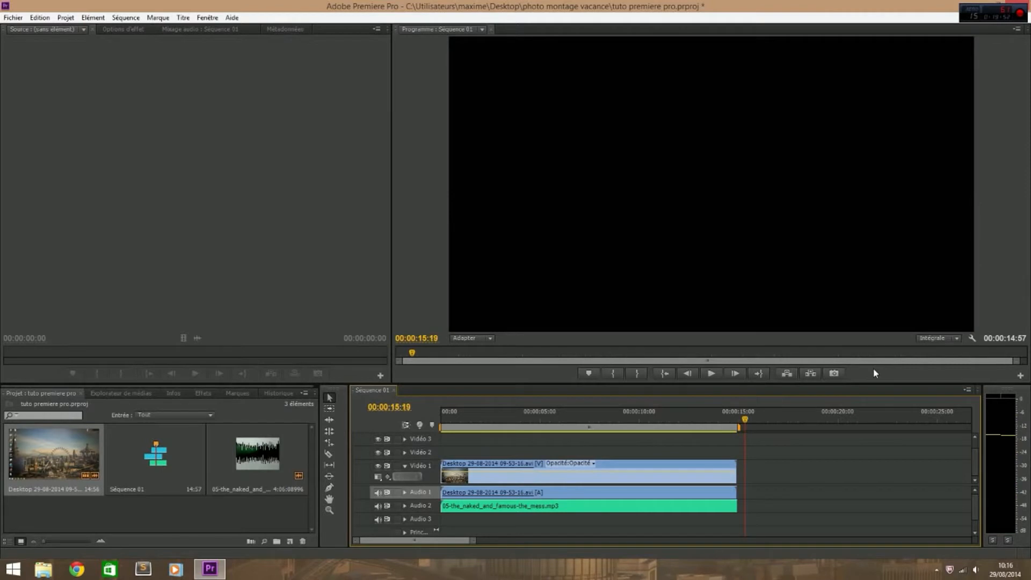
{"action": "key", "text": "Left"}
{"action": "key", "text": "Left"}
{"action": "key", "text": "Left"}
{"action": "key", "text": "Left"}
{"action": "key", "text": "Left"}
{"action": "key", "text": "Left"}
{"action": "key", "text": "Left"}
{"action": "key", "text": "Left"}
{"action": "key", "text": "Left"}
{"action": "key", "text": "Left"}
{"action": "key", "text": "Left"}
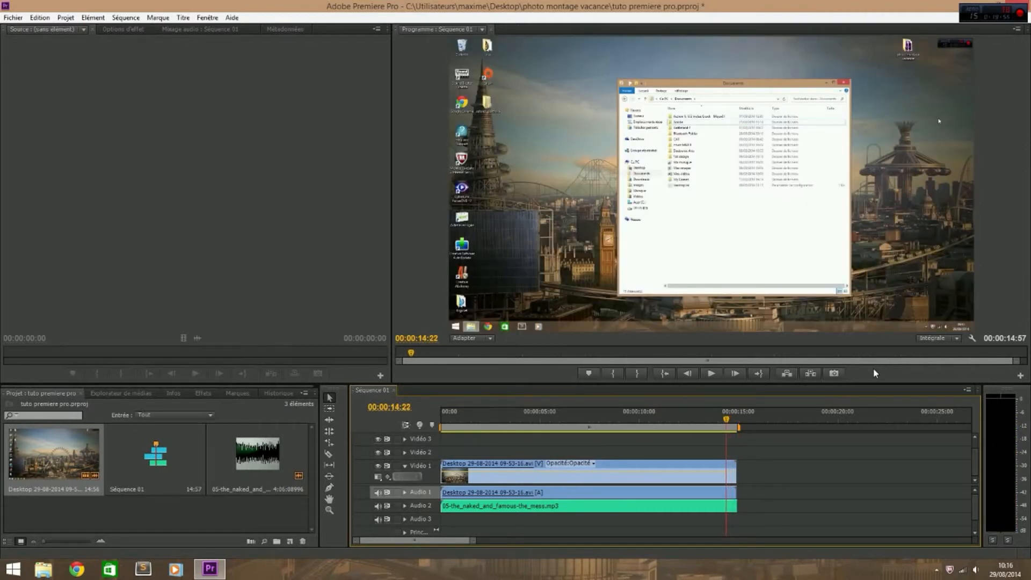
Step the playhead forward frame by frame to 00:00:14:57 to examine where the picture and music end
{"action": "key", "text": "Right"}
{"action": "key", "text": "Right"}
{"action": "key", "text": "Right"}
{"action": "key", "text": "Right"}
{"action": "key", "text": "Right"}
{"action": "key", "text": "Right"}
{"action": "key", "text": "Right"}
{"action": "key", "text": "Right"}
{"action": "key", "text": "Right"}
{"action": "key", "text": "Right"}
{"action": "key", "text": "Right"}
{"action": "key", "text": "Right"}
{"action": "key", "text": "Right"}
{"action": "key", "text": "Right"}
{"action": "key", "text": "Right"}
{"action": "key", "text": "Right"}
{"action": "key", "text": "Right"}
{"action": "key", "text": "Right"}
{"action": "key", "text": "Right"}
{"action": "key", "text": "Right"}
{"action": "key", "text": "Right"}
{"action": "key", "text": "Right"}
{"action": "key", "text": "Right"}
{"action": "key", "text": "Right"}
{"action": "key", "text": "Right"}
{"action": "key", "text": "Right"}
{"action": "key", "text": "Right"}
{"action": "key", "text": "Right"}
{"action": "key", "text": "Right"}
{"action": "key", "text": "Right"}
{"action": "key", "text": "Right"}
{"action": "key", "text": "Right"}
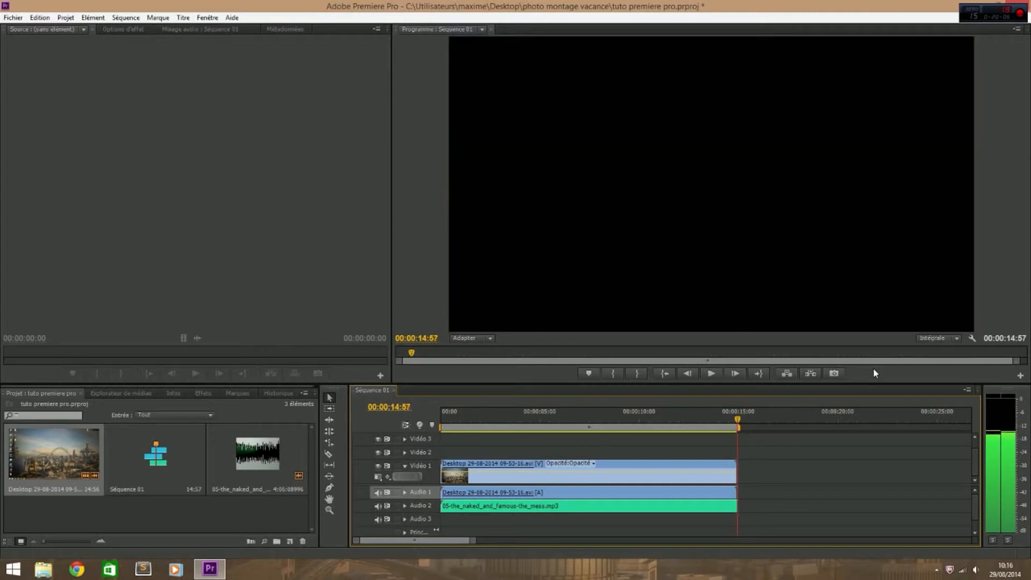
Step the playhead to the video's end and trim the song to finish at 00:00:14:56
{"action": "key", "text": "Left"}
{"action": "key", "text": "Left"}
{"action": "key", "text": "Left"}
{"action": "key", "text": "Right"}
{"action": "key", "text": "Right"}
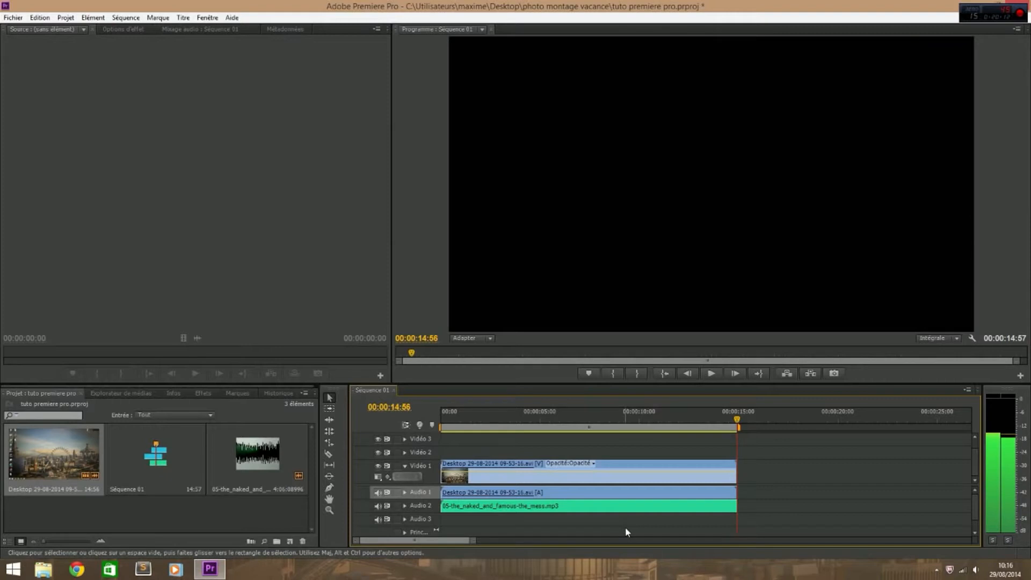
{"action": "left_click_drag", "start_coordinate": [733, 506], "coordinate": [733, 506]}
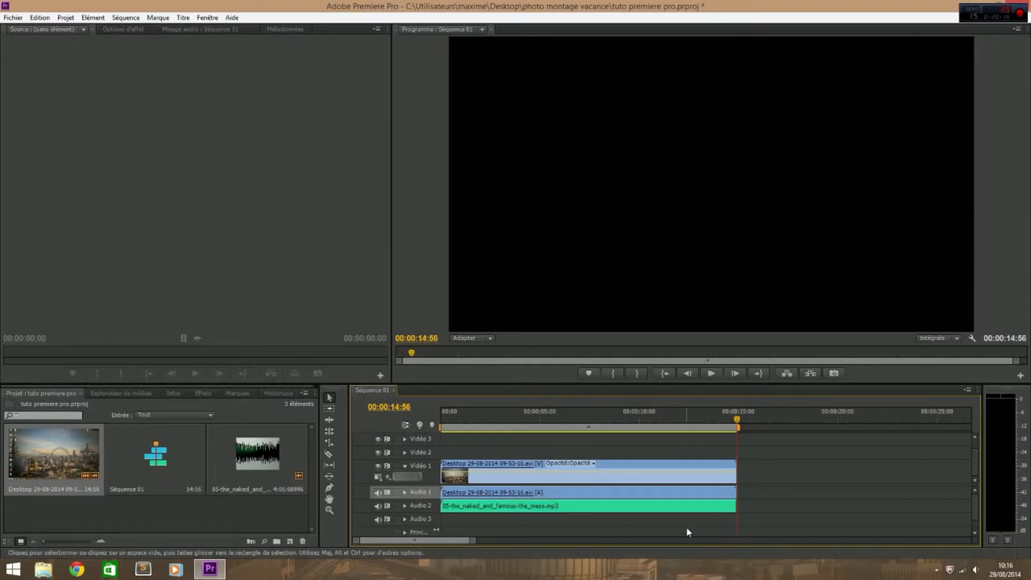
{"action": "key", "text": "Left"}
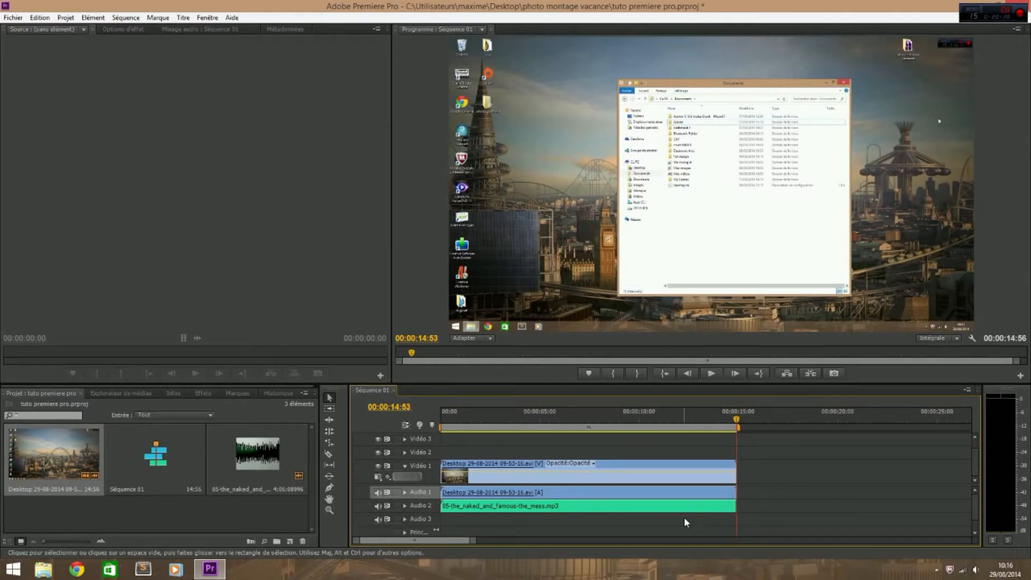
Expand the Audio 1 track to view the clip's waveform and collapse it again
{"action": "left_click", "coordinate": [405, 493]}
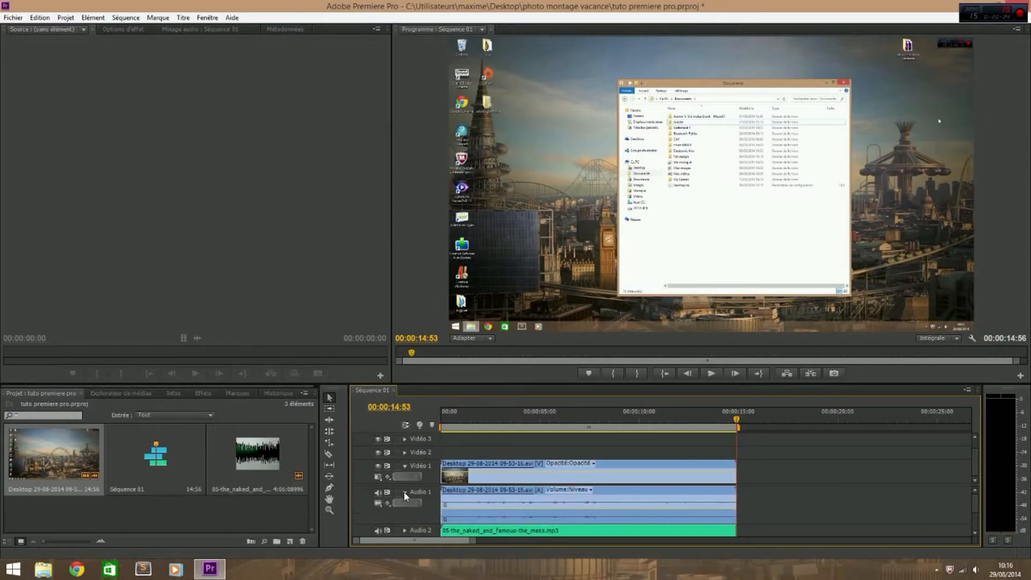
{"action": "left_click", "coordinate": [405, 492]}
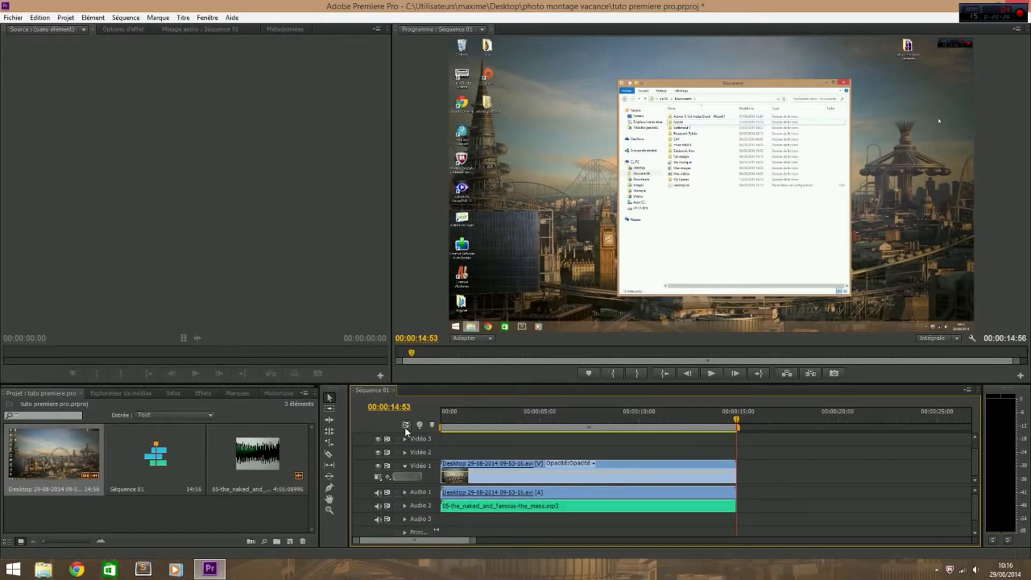
{"action": "mouse_move", "coordinate": [739, 506]}
{"action": "left_mouse_down"}
{"action": "mouse_move", "coordinate": [819, 506]}
{"action": "mouse_move", "coordinate": [706, 506]}
{"action": "mouse_move", "coordinate": [746, 508]}
{"action": "mouse_move", "coordinate": [737, 506]}
{"action": "left_mouse_up"}
{"action": "key", "text": "Right"}
{"action": "left_click", "coordinate": [13, 17]}
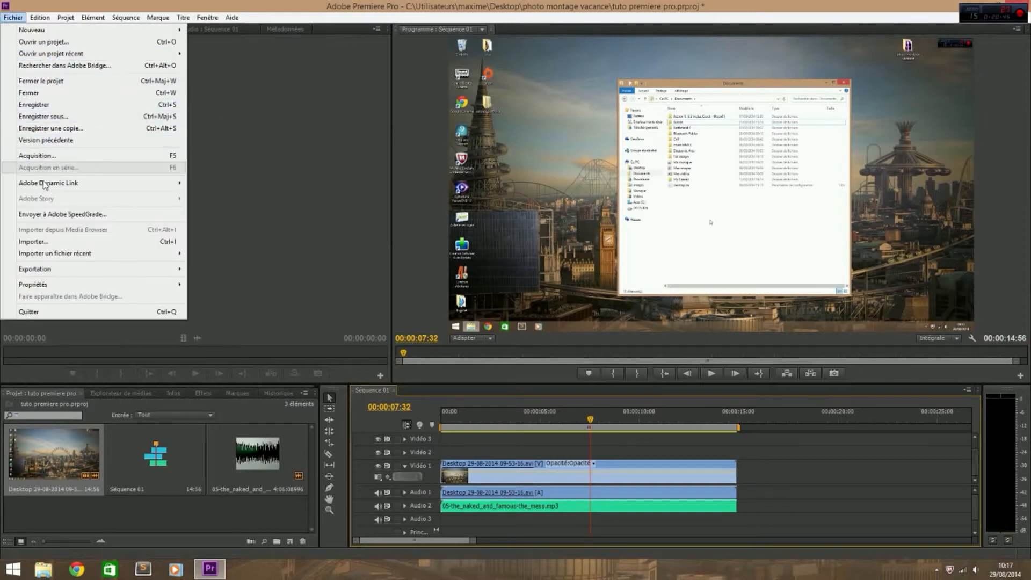
{"action": "mouse_move", "coordinate": [43, 271]}
{"action": "left_click", "coordinate": [322, 239]}
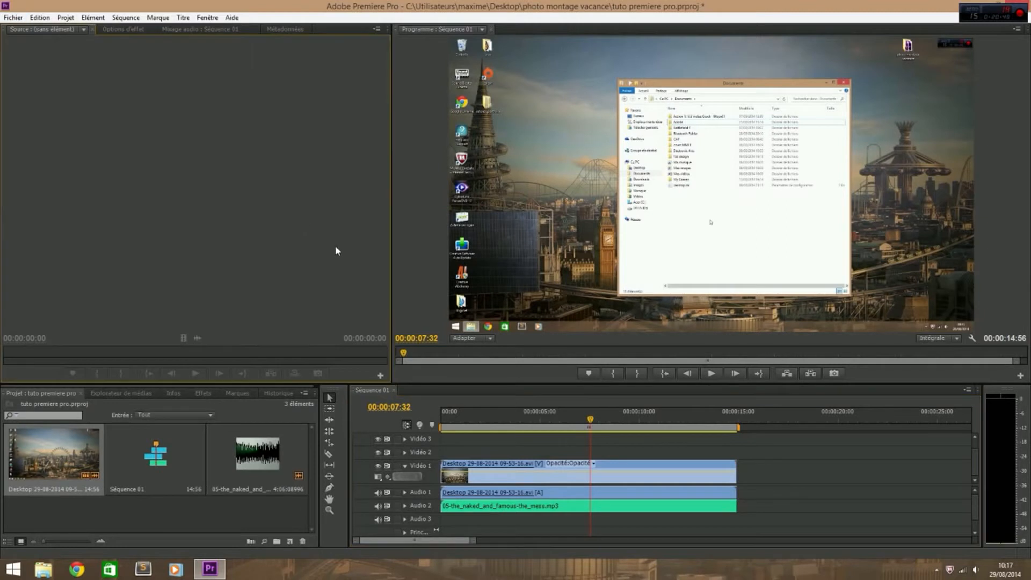
Move the playhead to 00:00:02:46 and open the media export settings for the sequence
{"action": "left_click", "coordinate": [495, 419]}
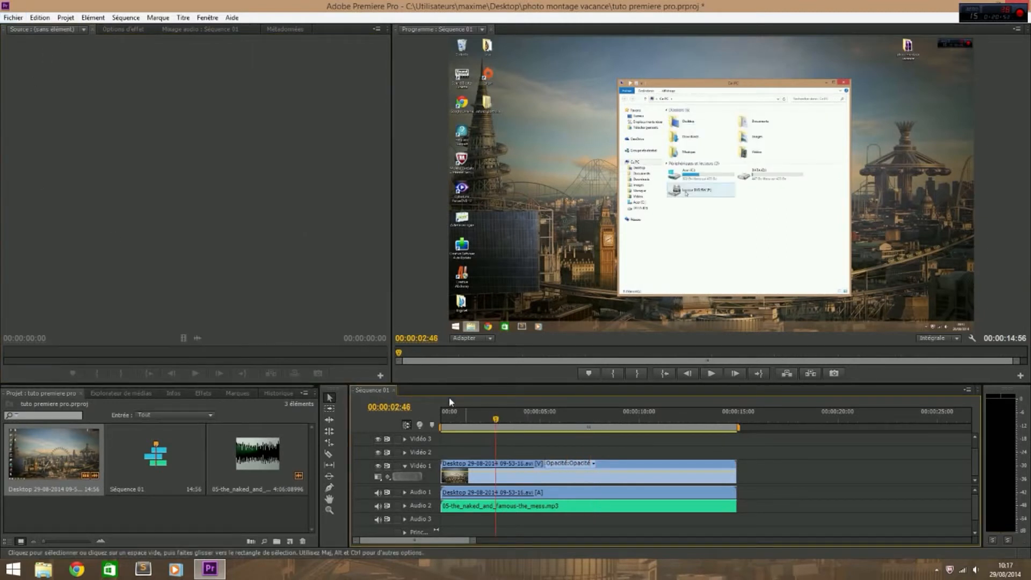
{"action": "left_click", "coordinate": [11, 19]}
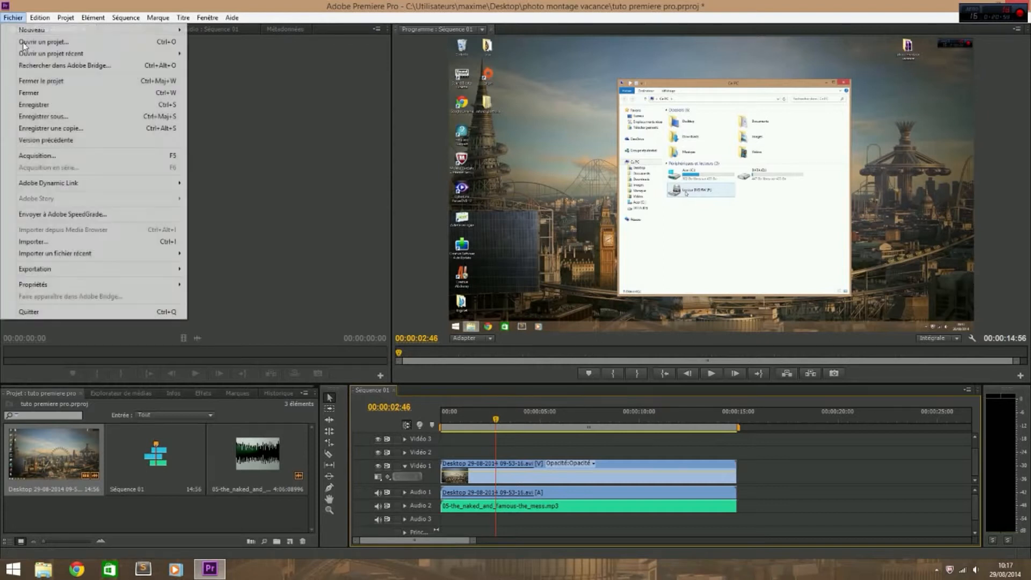
{"action": "mouse_move", "coordinate": [72, 270]}
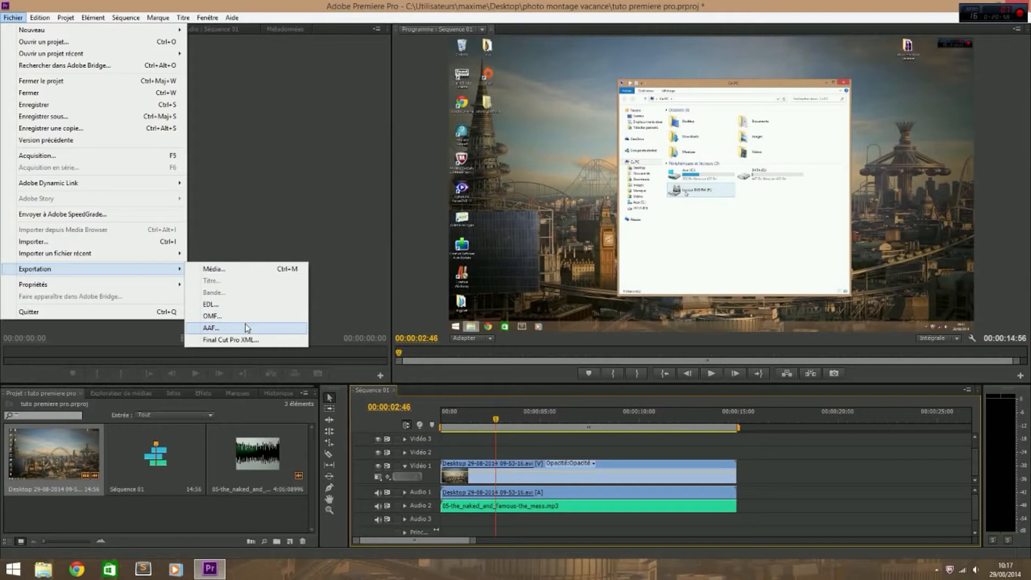
{"action": "left_click", "coordinate": [227, 270]}
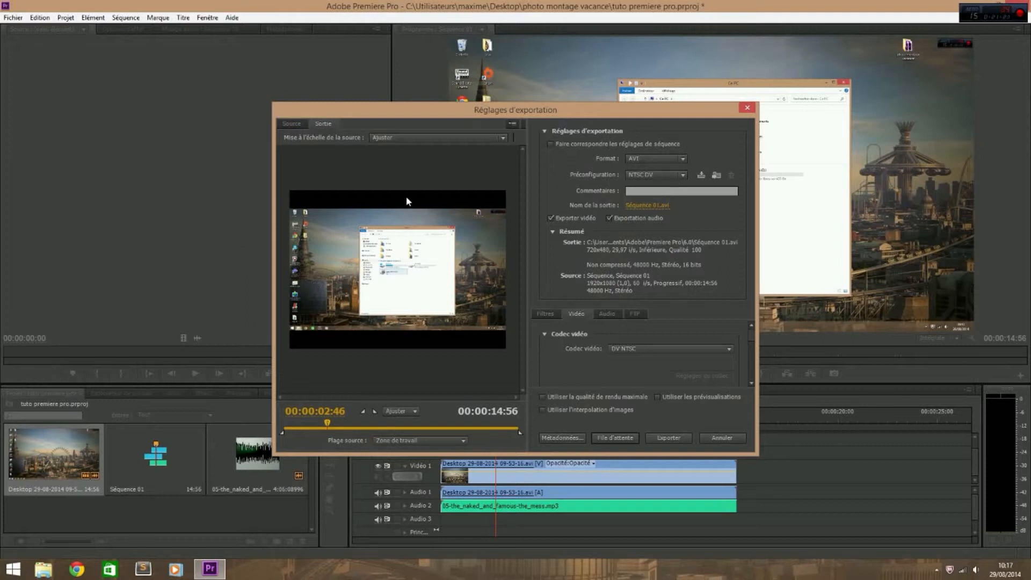
Compare the source and output previews in the export settings and set the export format to H.264
{"action": "left_click", "coordinate": [310, 124]}
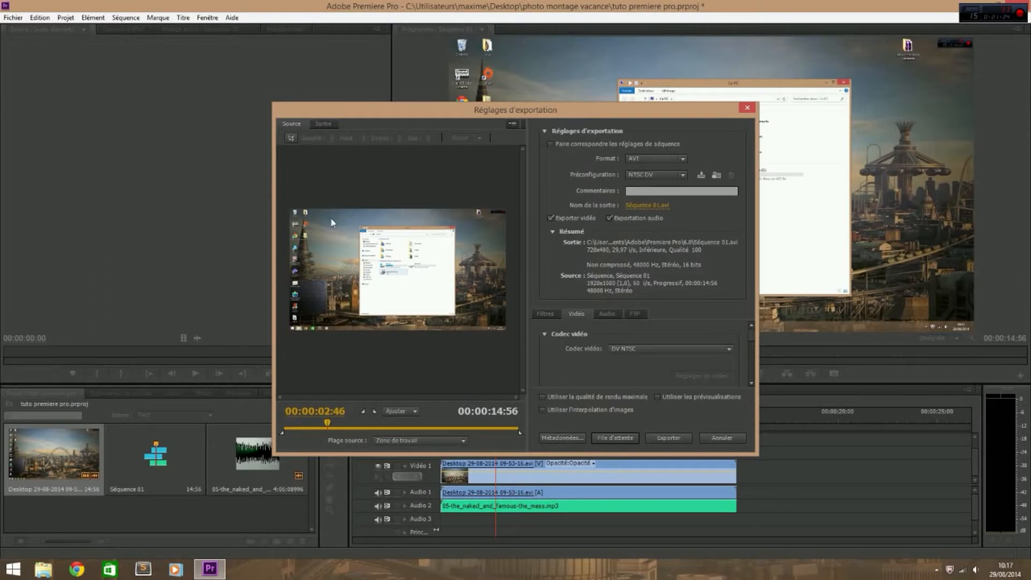
{"action": "left_click", "coordinate": [323, 123]}
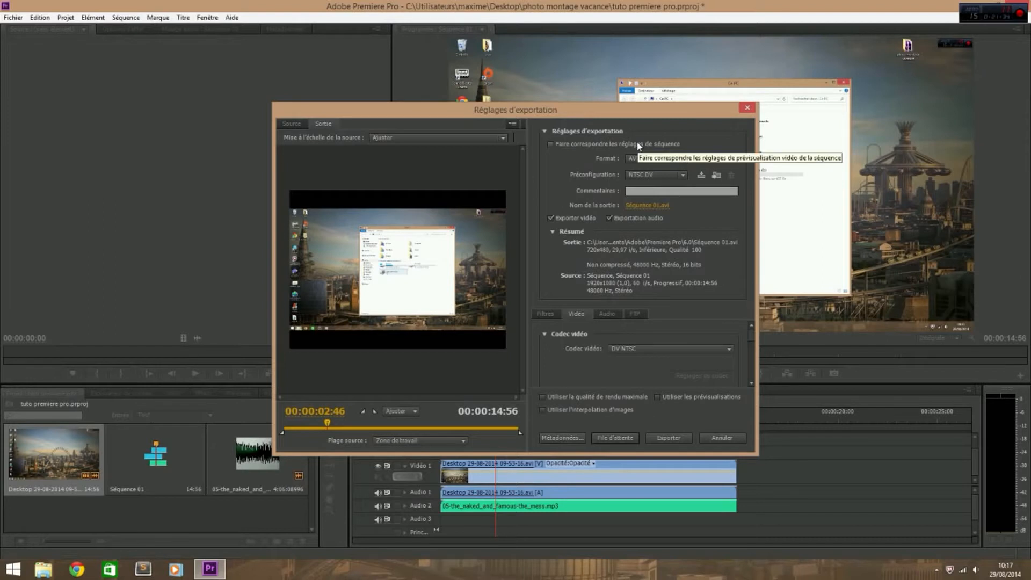
{"action": "left_click", "coordinate": [640, 157]}
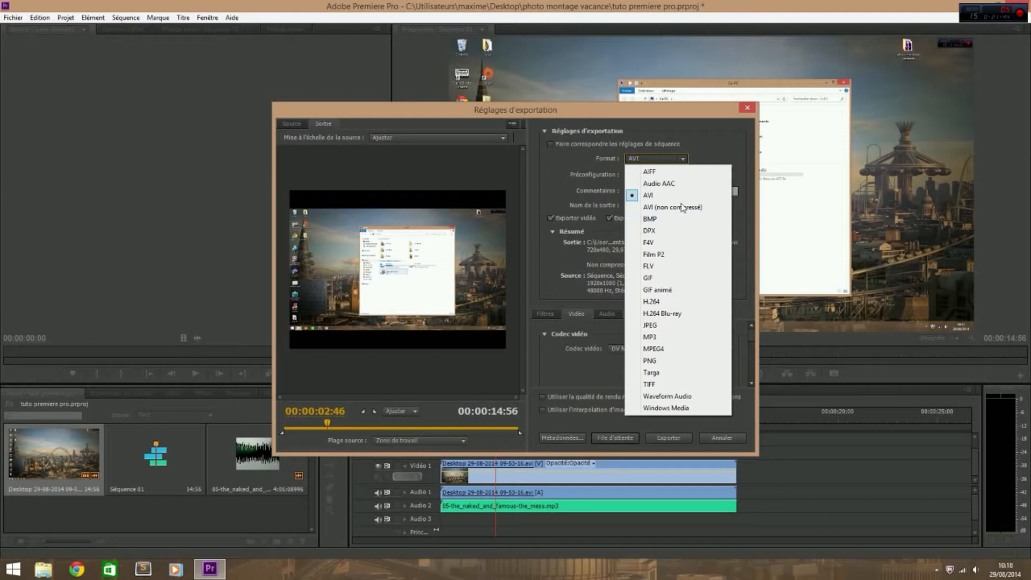
{"action": "left_click", "coordinate": [672, 302]}
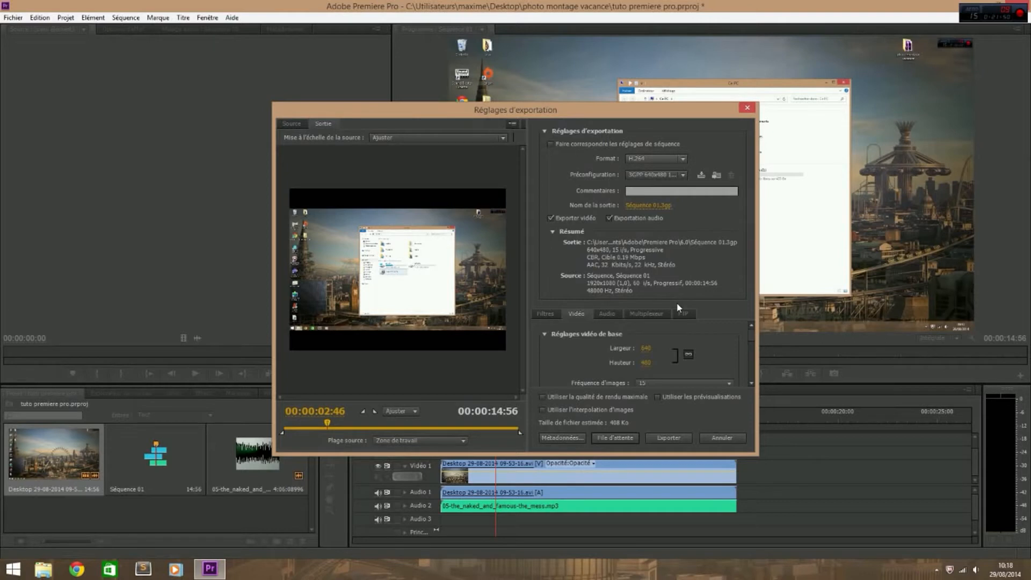
Try the Apple iPad 2, iPhone 4S 1080p 29,97, Téléphone Android 320x240 23,976 and Tablette Android 1080p 29,97 export presets
{"action": "left_click", "coordinate": [683, 175]}
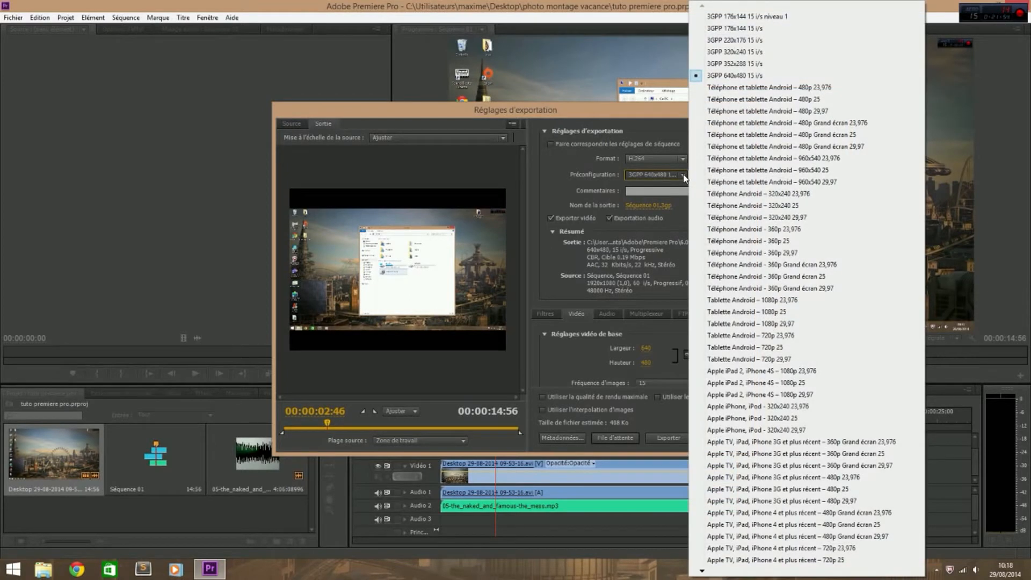
{"action": "left_click", "coordinate": [684, 175]}
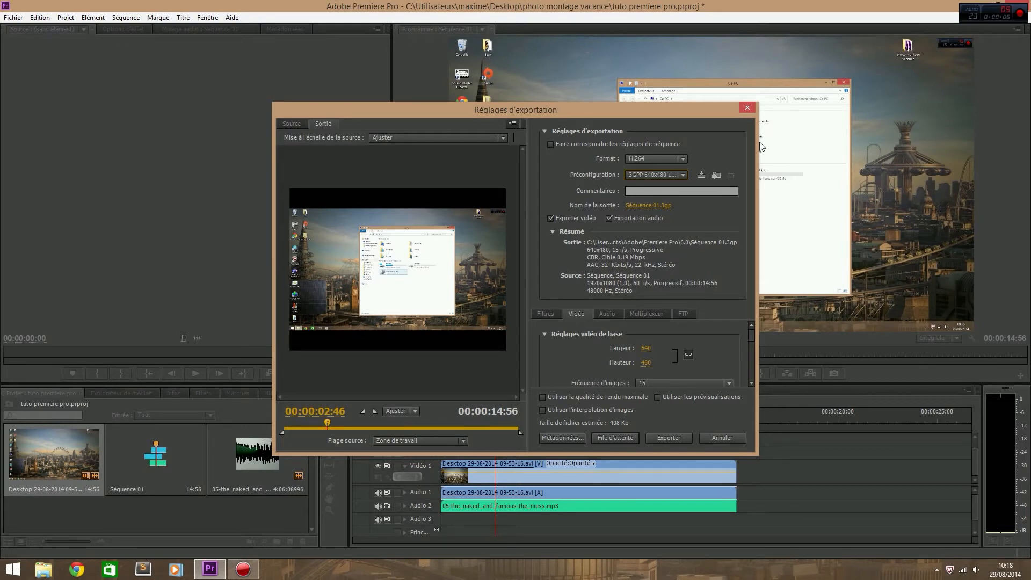
{"action": "left_click", "coordinate": [634, 176]}
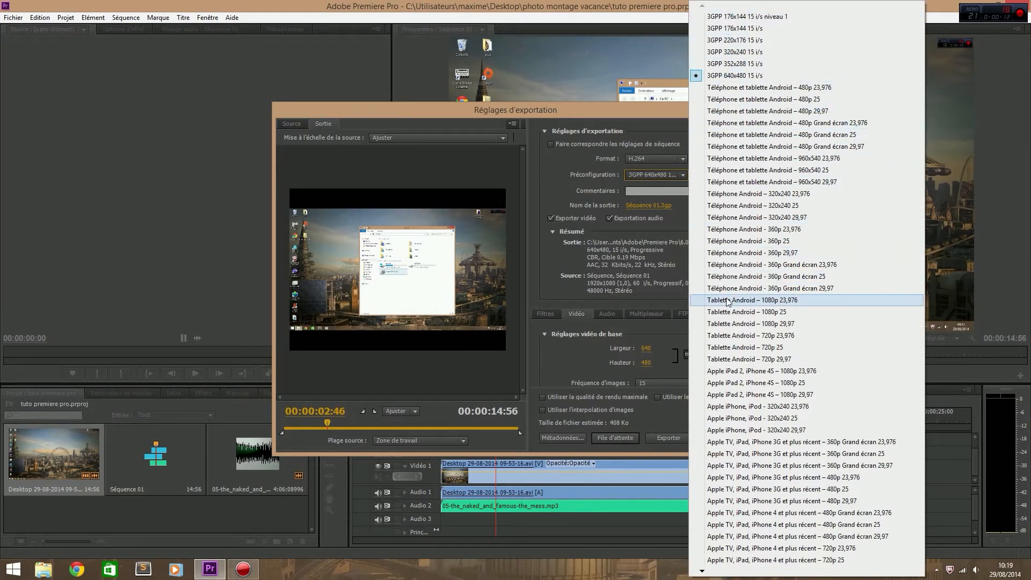
{"action": "left_click", "coordinate": [736, 397]}
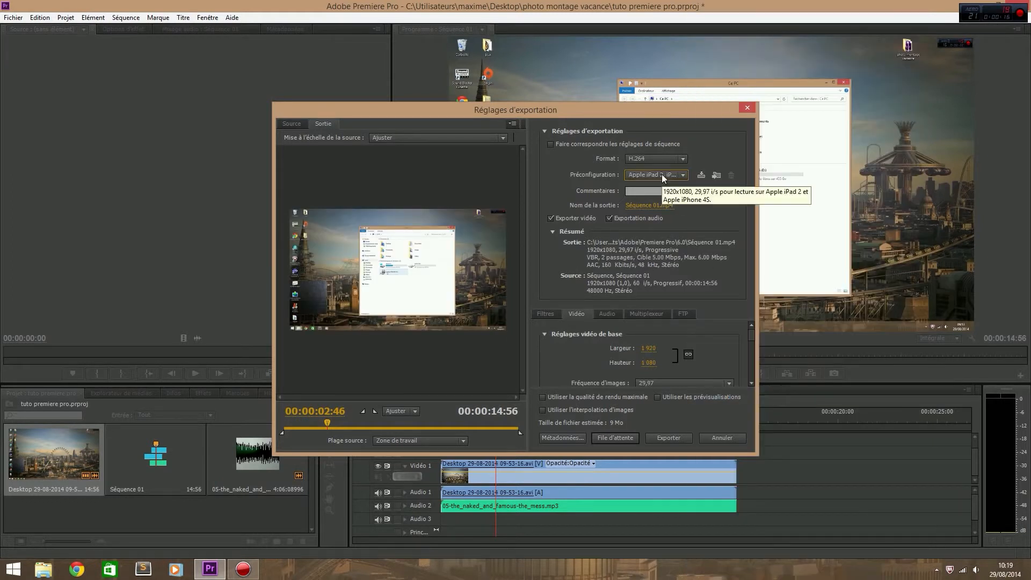
{"action": "left_click", "coordinate": [662, 175]}
{"action": "left_click", "coordinate": [736, 194]}
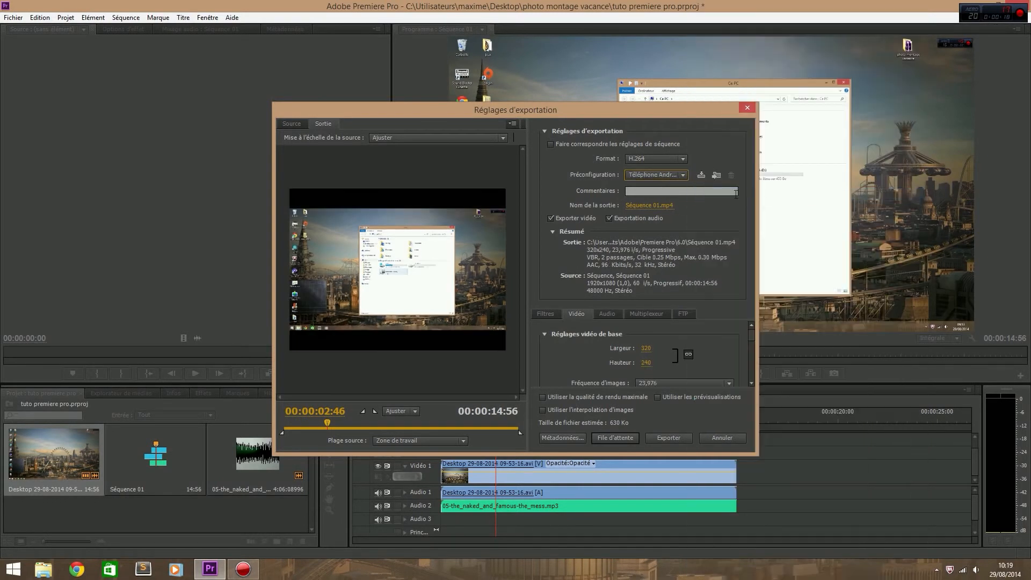
{"action": "left_click", "coordinate": [661, 178]}
{"action": "left_click", "coordinate": [737, 328]}
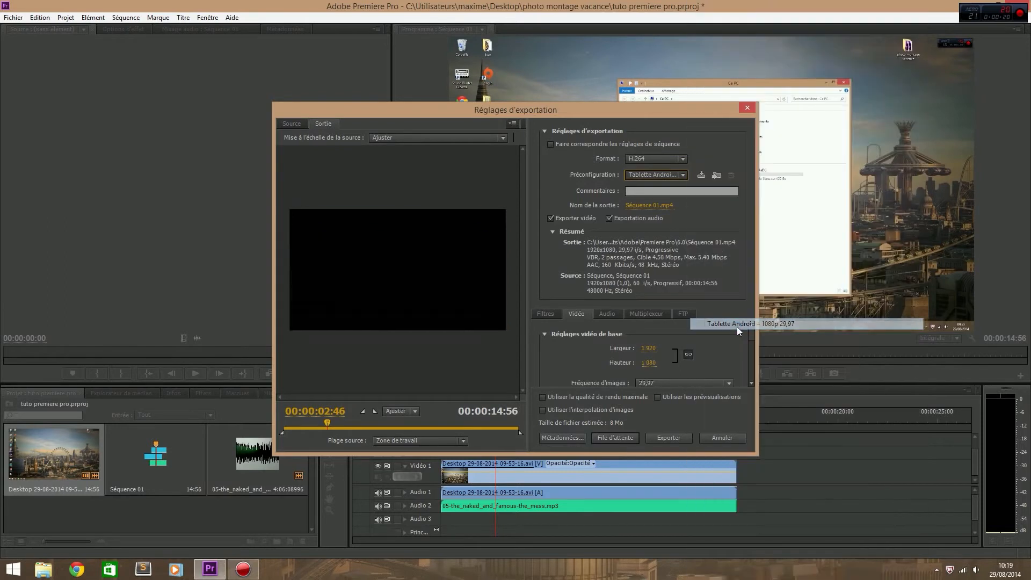
Try the HD 1080i 25 (rapport L/H en pixels 1,33) preset for the H.264 export
{"action": "left_click", "coordinate": [656, 176]}
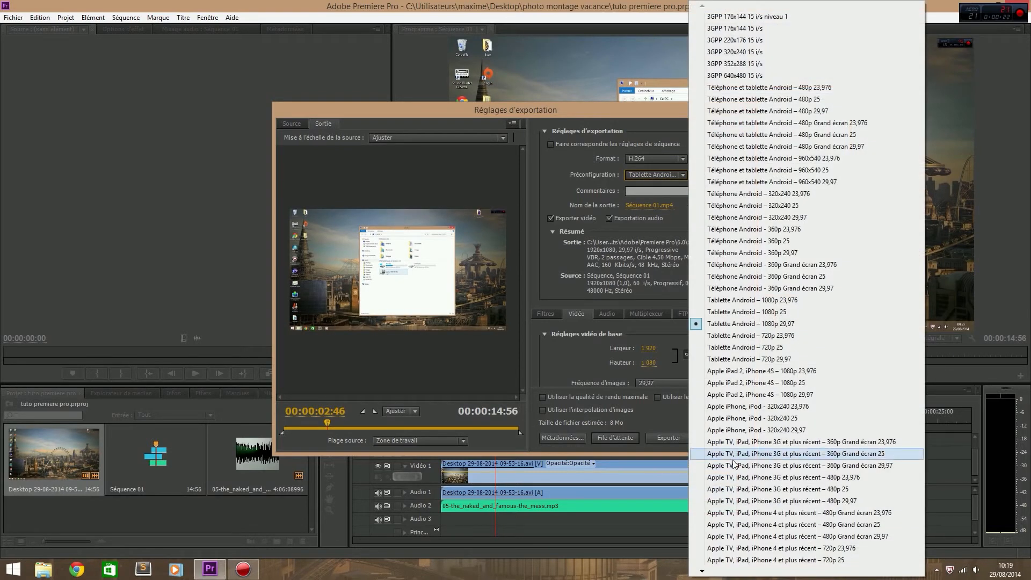
{"action": "mouse_move", "coordinate": [733, 571]}
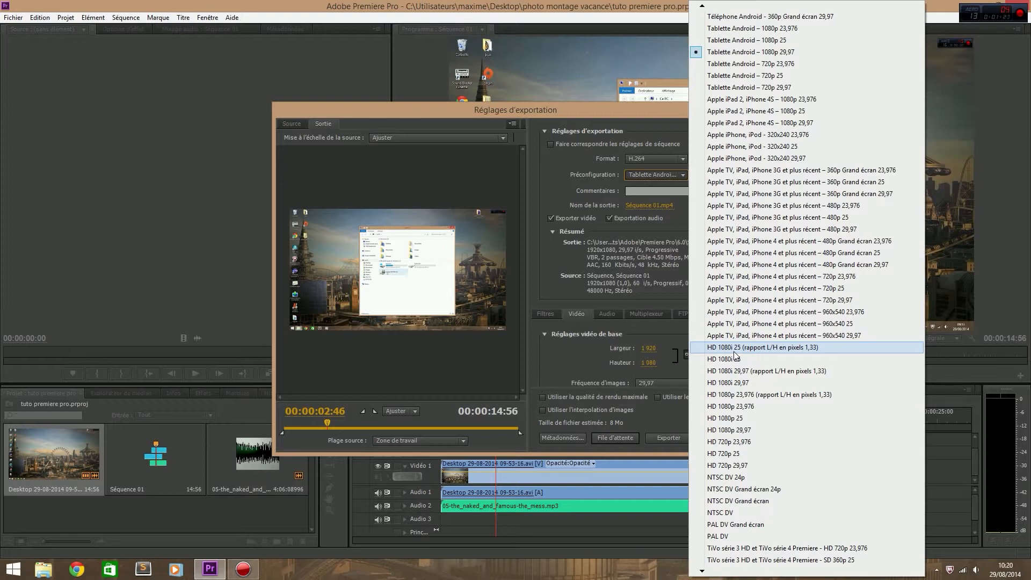
{"action": "left_click", "coordinate": [735, 349]}
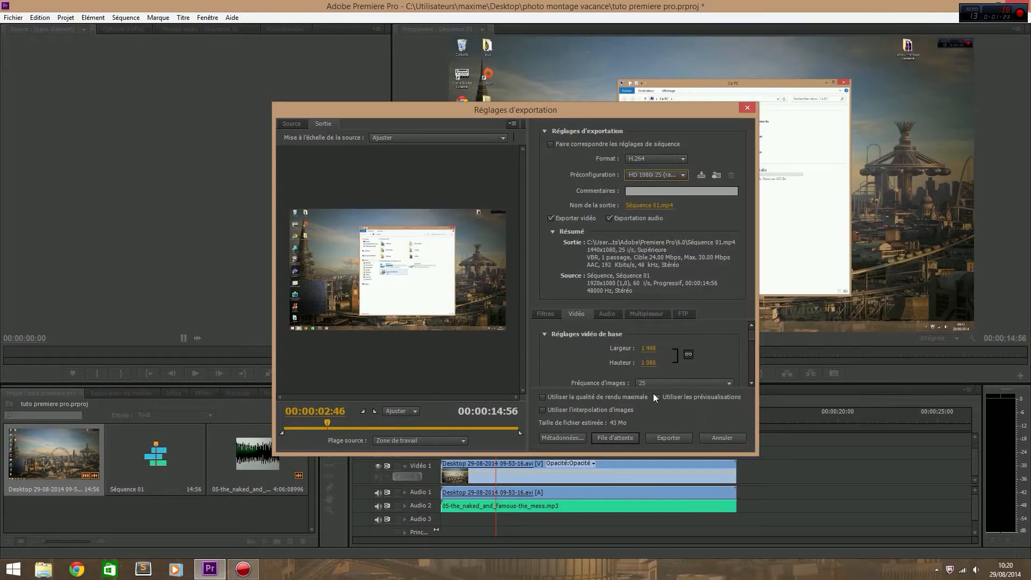
Try the YouTube HD 1080p 23,976 export preset and the YouTube HD 1080p 25 preset
{"action": "left_click", "coordinate": [659, 179]}
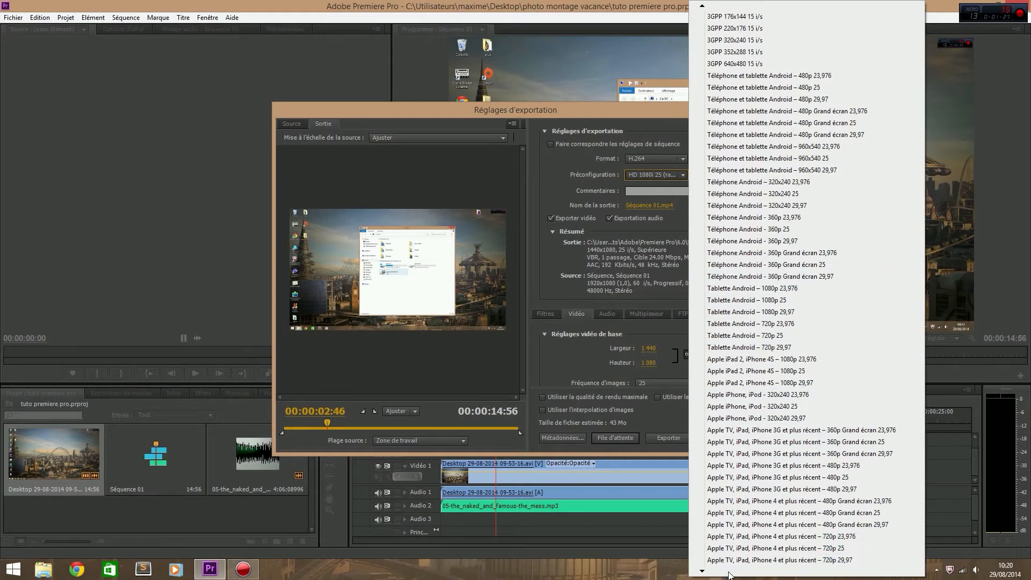
{"action": "scroll", "coordinate": [729, 575], "scroll_direction": "down", "scroll_amount": 1}
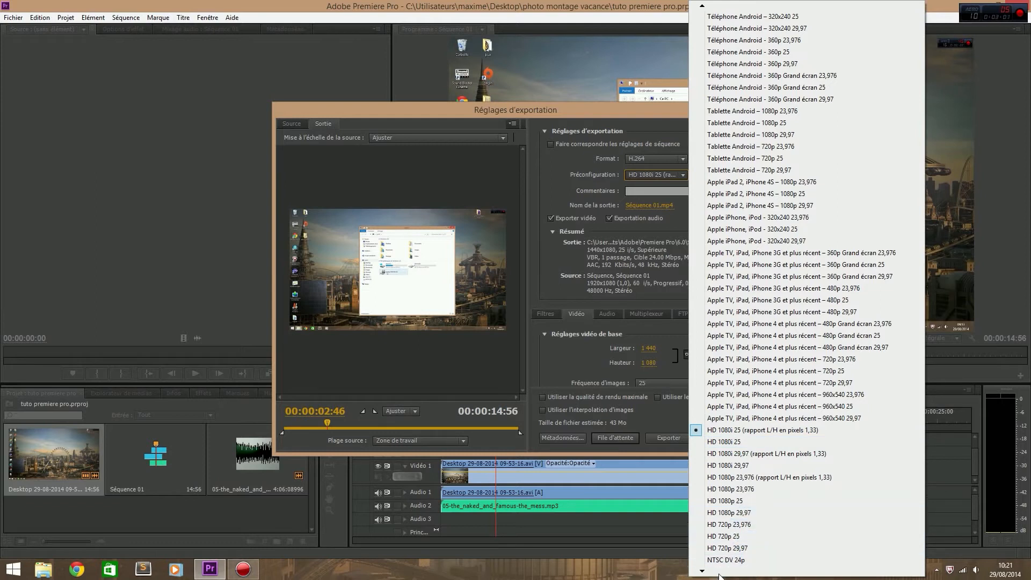
{"action": "mouse_move", "coordinate": [720, 575]}
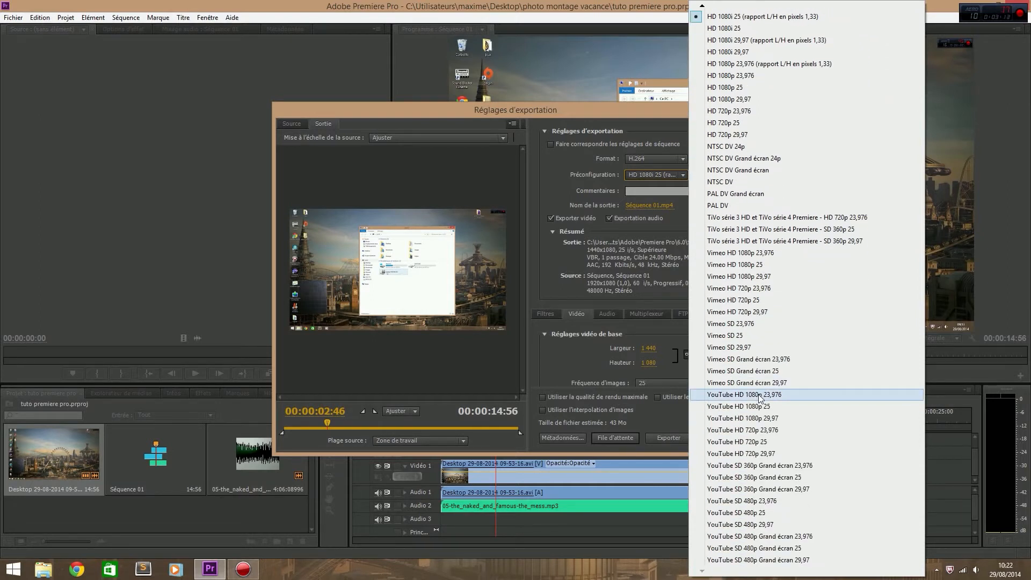
{"action": "left_click", "coordinate": [760, 397]}
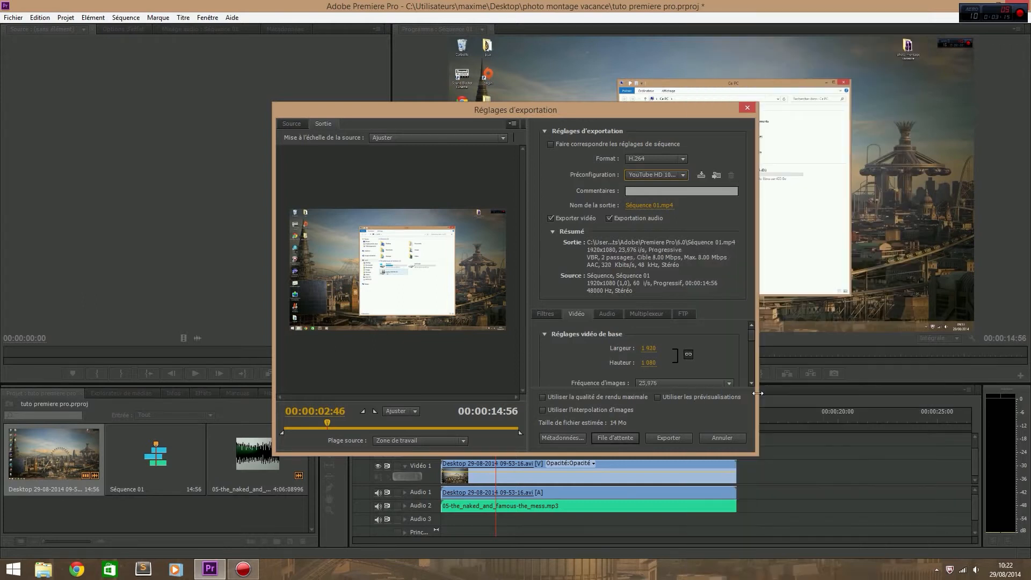
{"action": "left_click", "coordinate": [664, 179]}
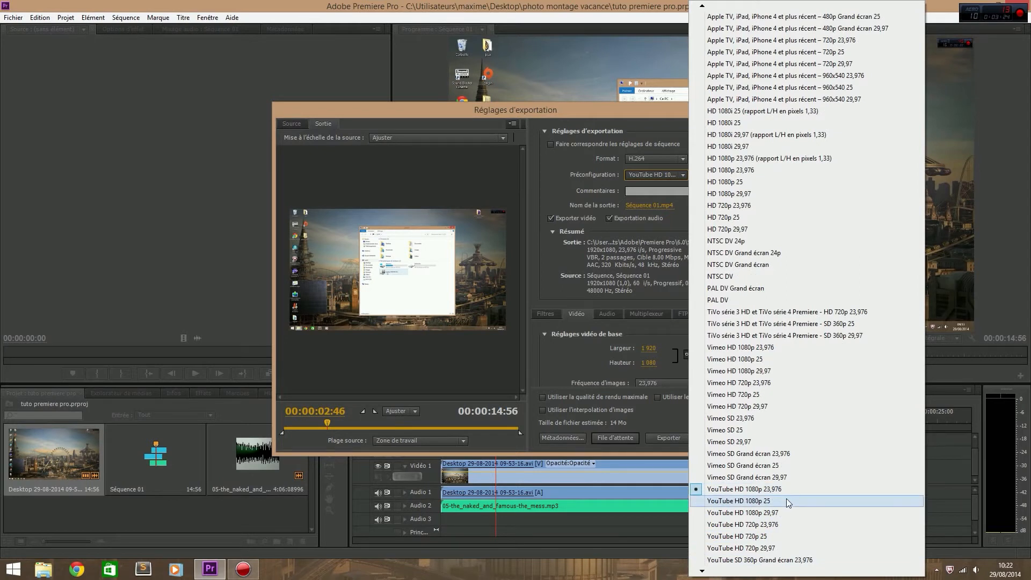
{"action": "left_click", "coordinate": [785, 500]}
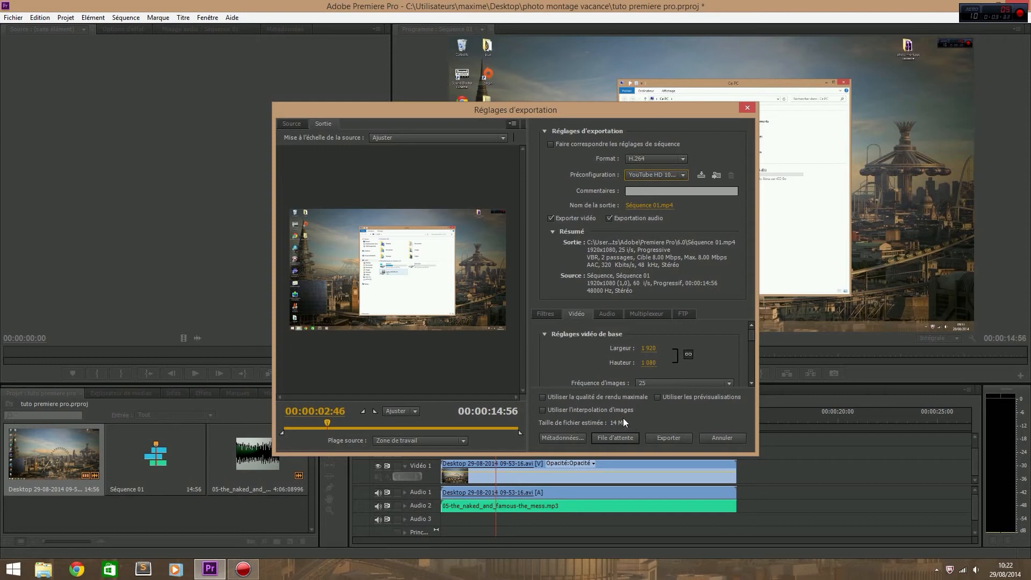
Set the export preset back to HD 1080i 25 (rapport L/H en pixels 1,33)
{"action": "left_click", "coordinate": [671, 177]}
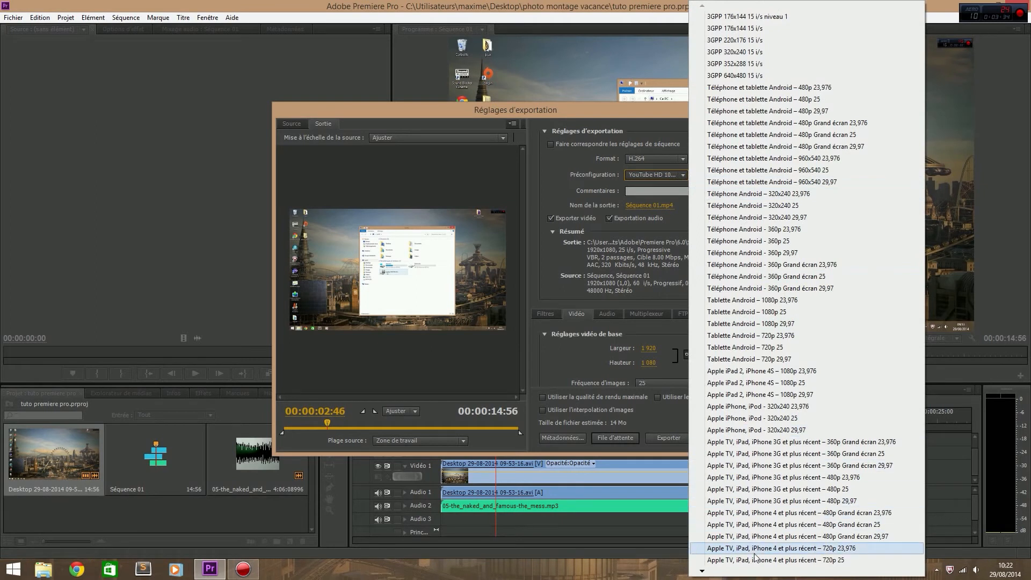
{"action": "mouse_move", "coordinate": [755, 573]}
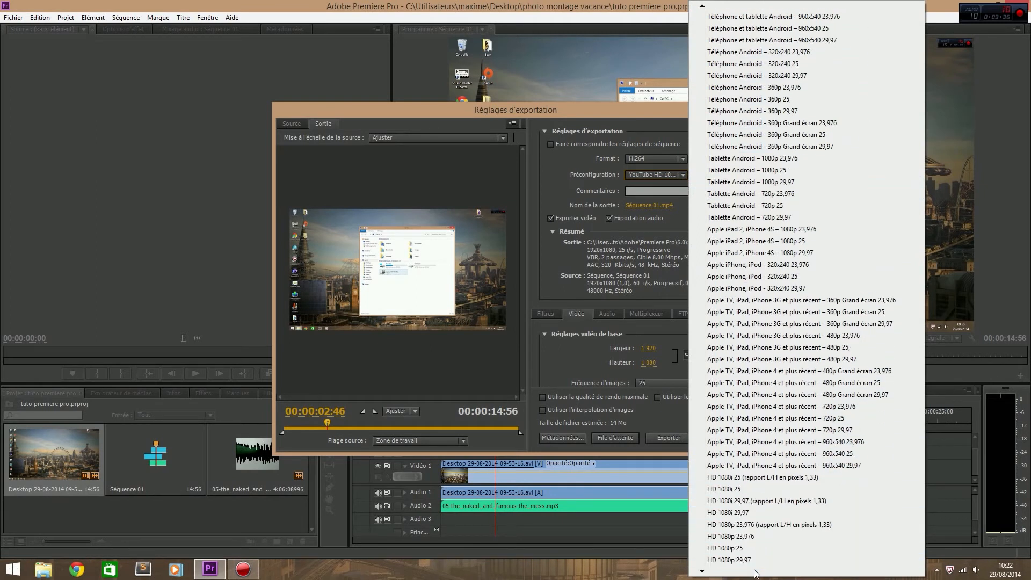
{"action": "left_click", "coordinate": [735, 467]}
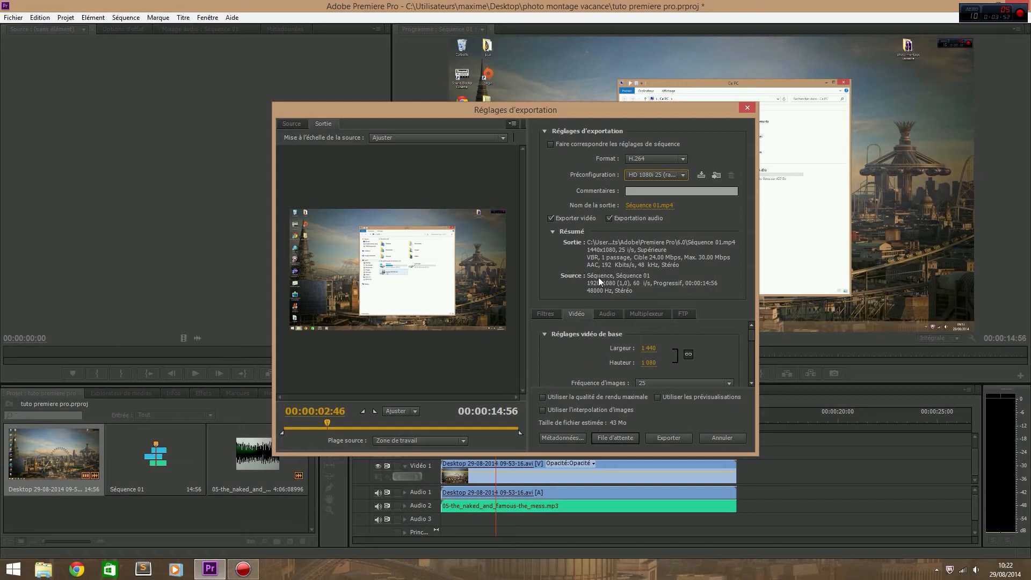
Enter "commentaire" as the export comment and view the output file's name and save location without changing them
{"action": "left_click", "coordinate": [647, 192]}
{"action": "type", "text": "comentaire"}
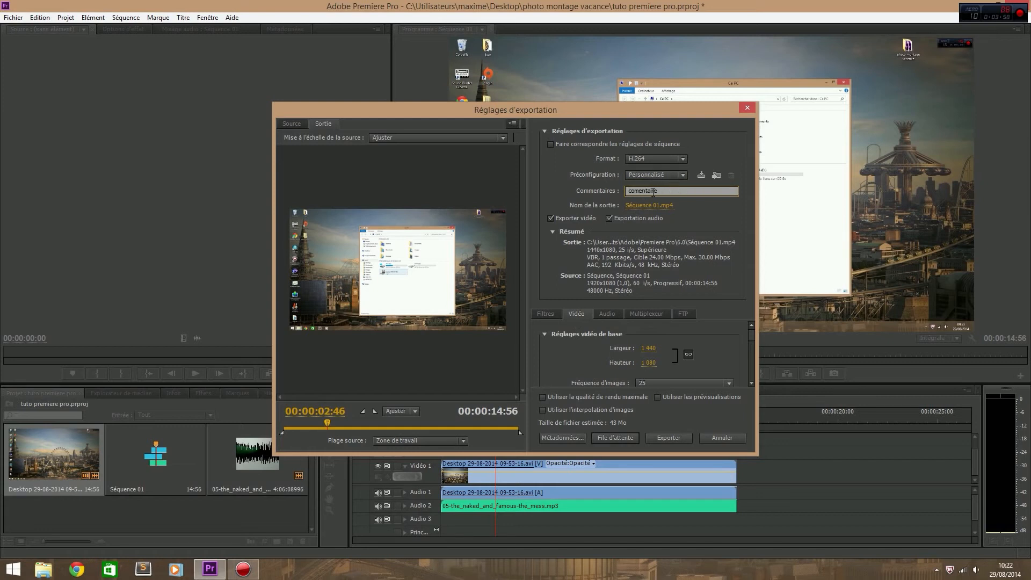
{"action": "type", "text": "m"}
{"action": "left_click", "coordinate": [645, 206]}
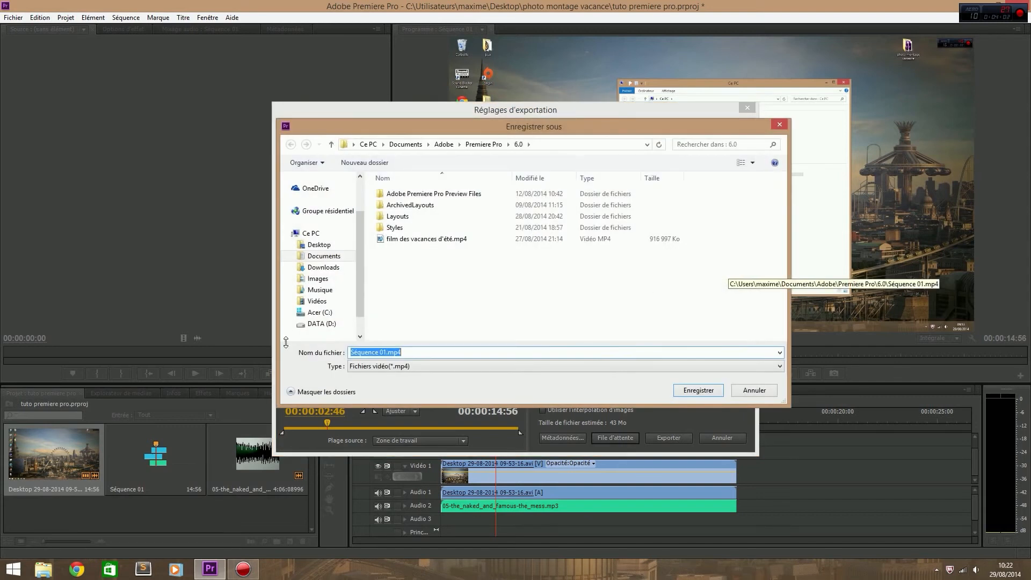
{"action": "left_click", "coordinate": [776, 124]}
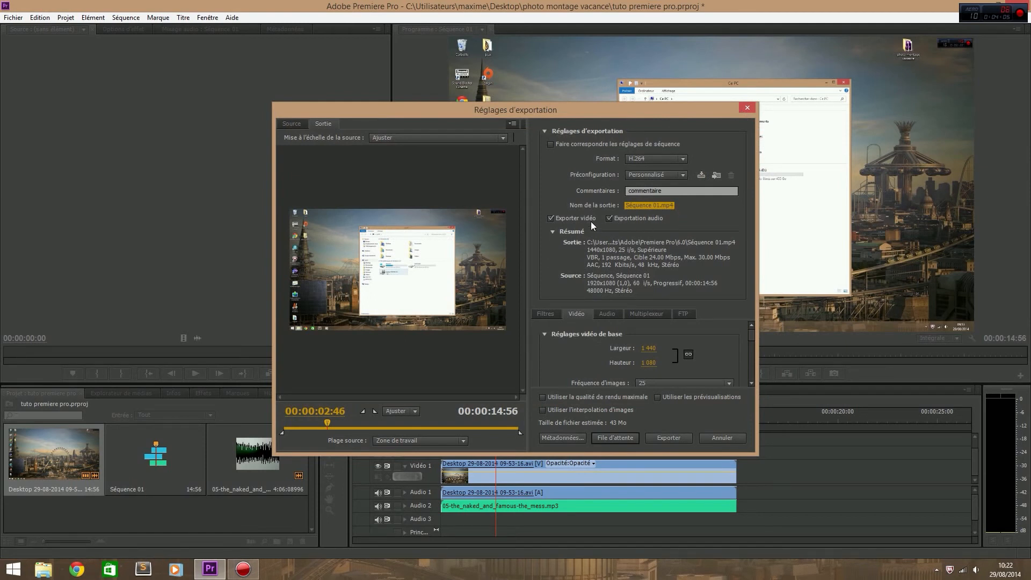
Turn video export off and on again, and do the same for audio export
{"action": "left_click", "coordinate": [551, 218]}
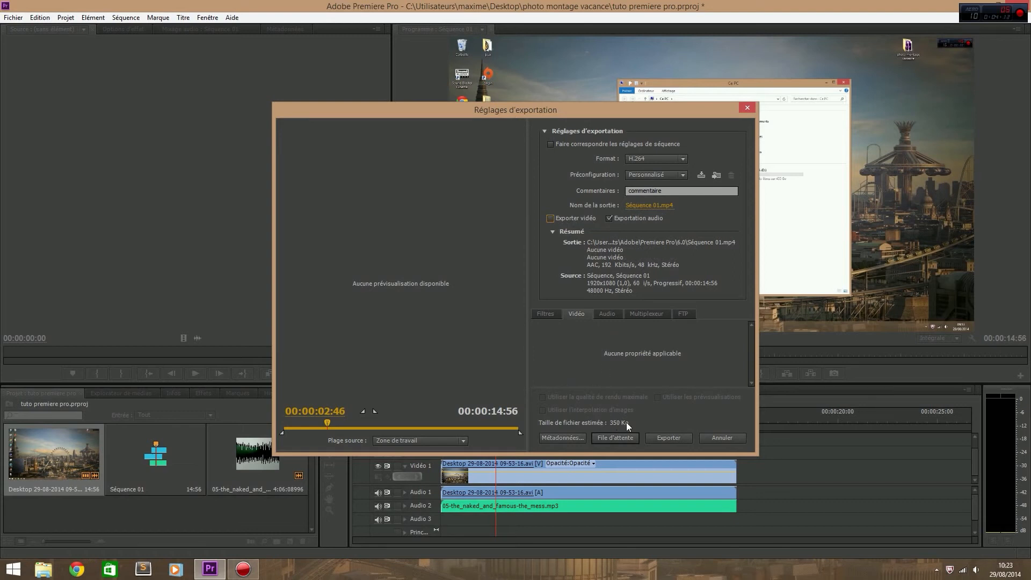
{"action": "left_click", "coordinate": [551, 218]}
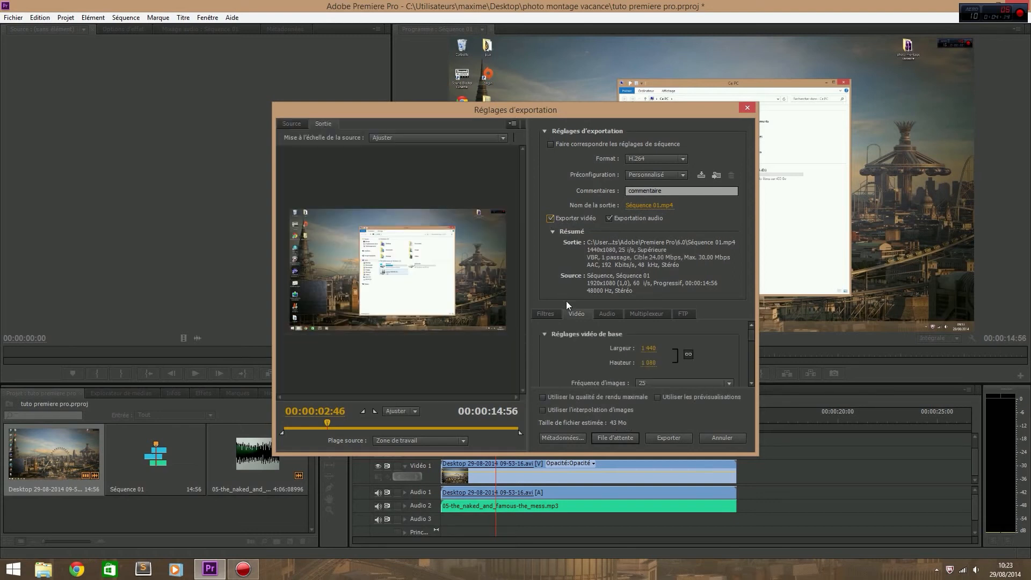
{"action": "left_click", "coordinate": [610, 218]}
{"action": "left_click", "coordinate": [611, 219]}
Enable the Gaussian blur (Flou gaussien) filter in the export settings
{"action": "left_click", "coordinate": [546, 314]}
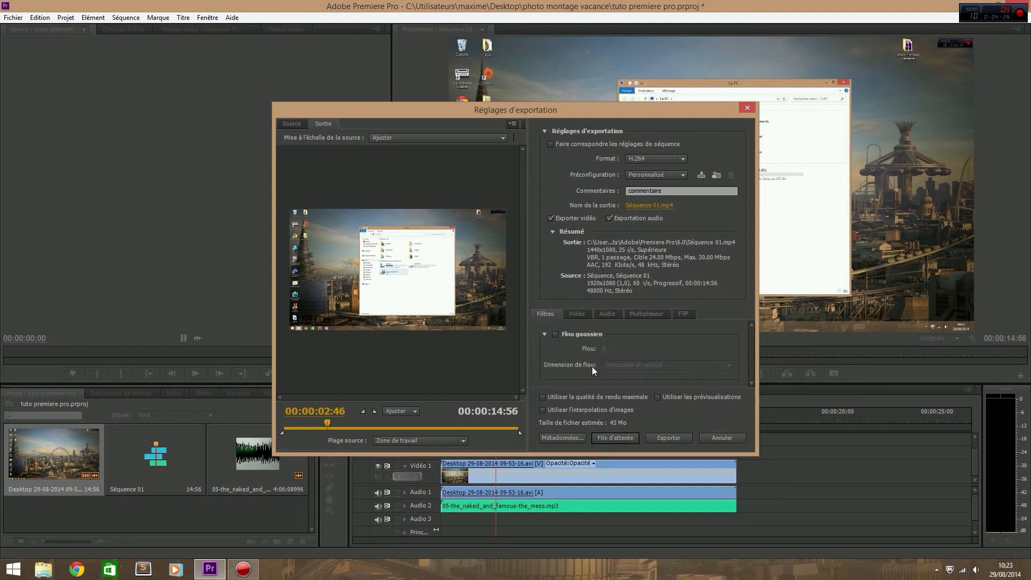
{"action": "left_click", "coordinate": [556, 335]}
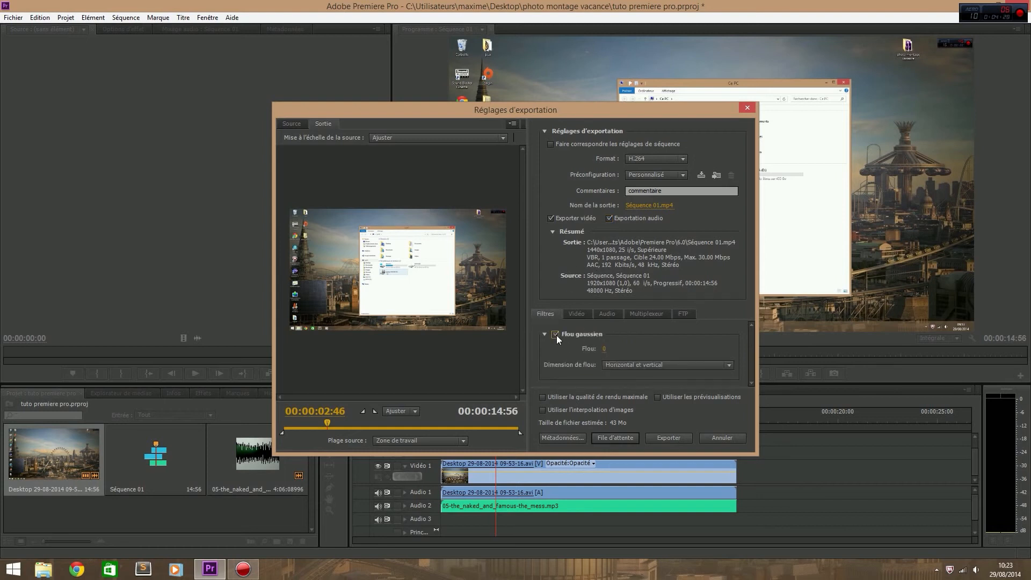
Try out a different Gaussian blur amount for the export and reset the blur to 0
{"action": "left_click_drag", "start_coordinate": [604, 349], "coordinate": [628, 347]}
{"action": "left_click", "coordinate": [612, 348]}
{"action": "type", "text": "0"}
{"action": "key", "text": "Return"}
Look through the export's video settings and try to set the frame rate to 60
{"action": "left_click", "coordinate": [587, 316]}
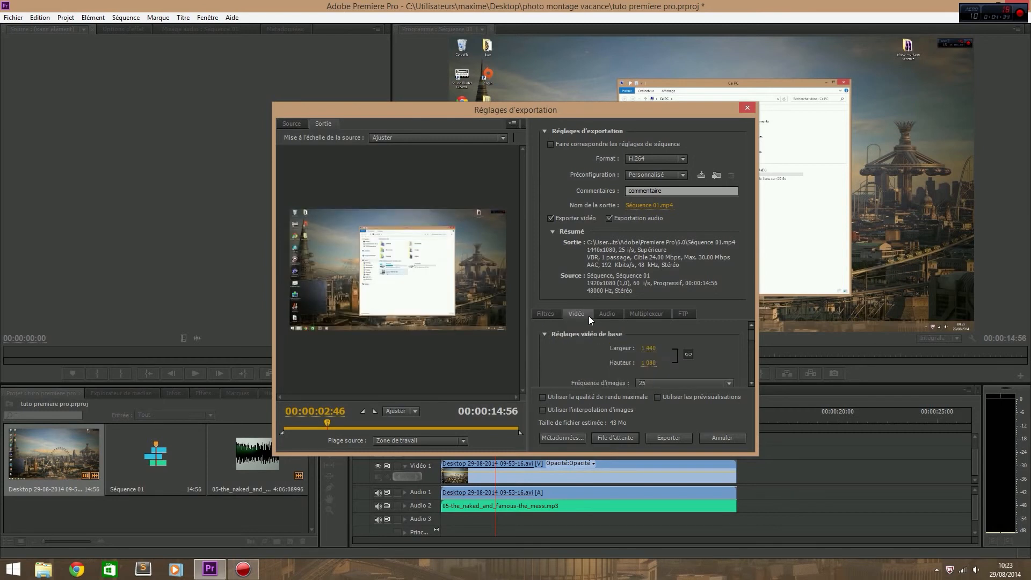
{"action": "scroll", "coordinate": [607, 350], "scroll_direction": "down", "scroll_amount": 5}
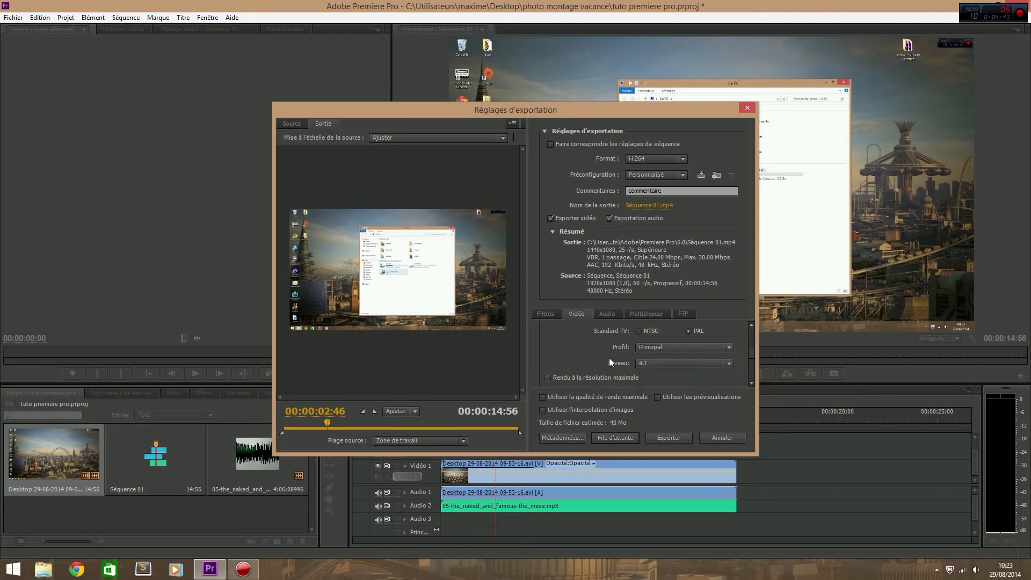
{"action": "scroll", "coordinate": [583, 344], "scroll_direction": "down", "scroll_amount": 5}
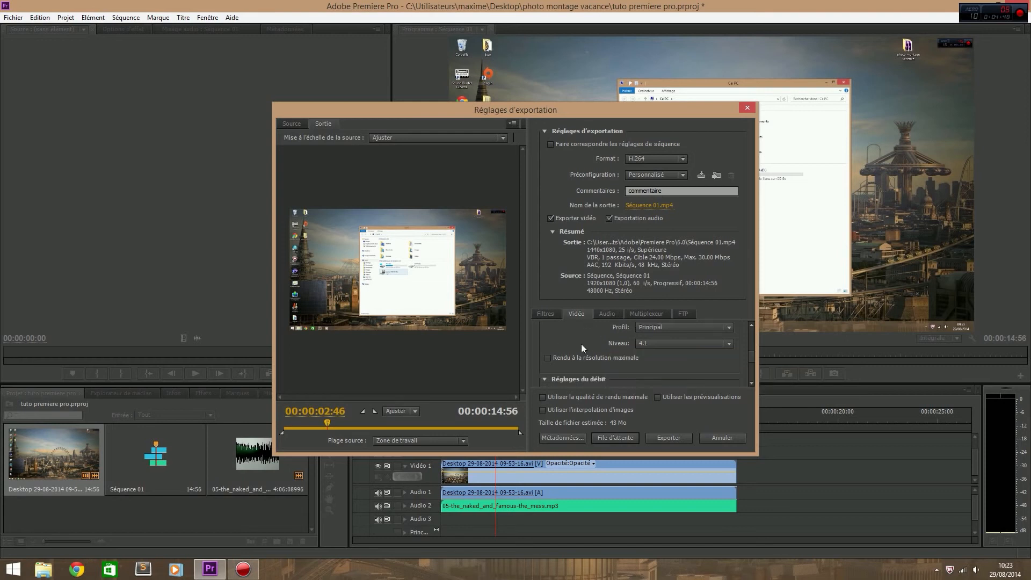
{"action": "scroll", "coordinate": [582, 344], "scroll_direction": "up", "scroll_amount": 4}
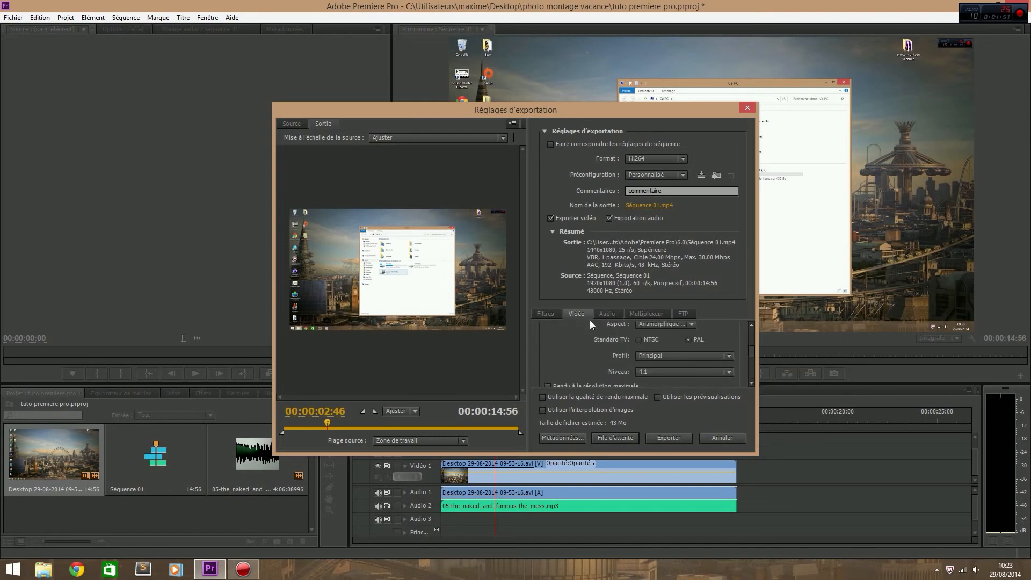
{"action": "left_click", "coordinate": [643, 333]}
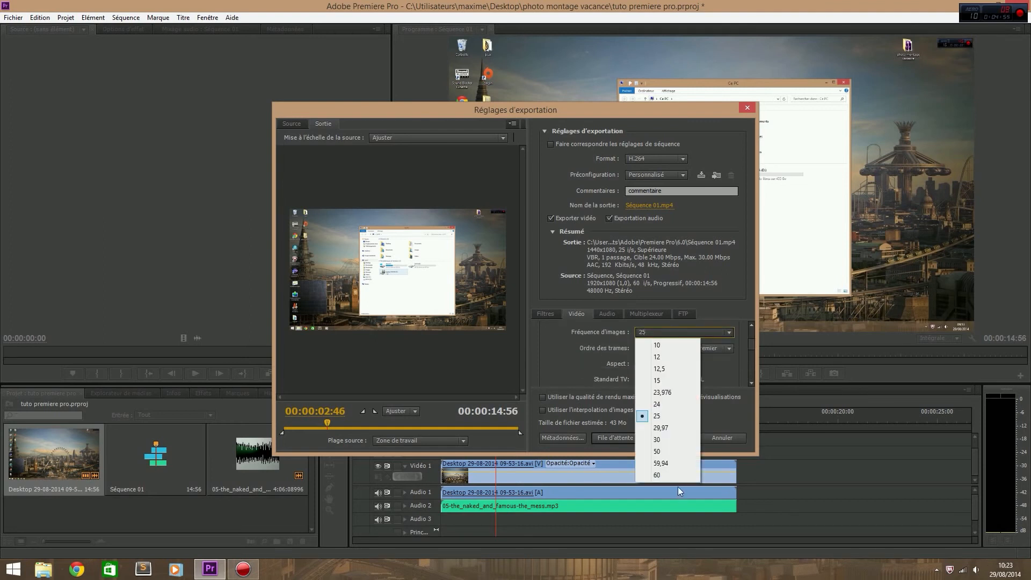
{"action": "left_click", "coordinate": [665, 474]}
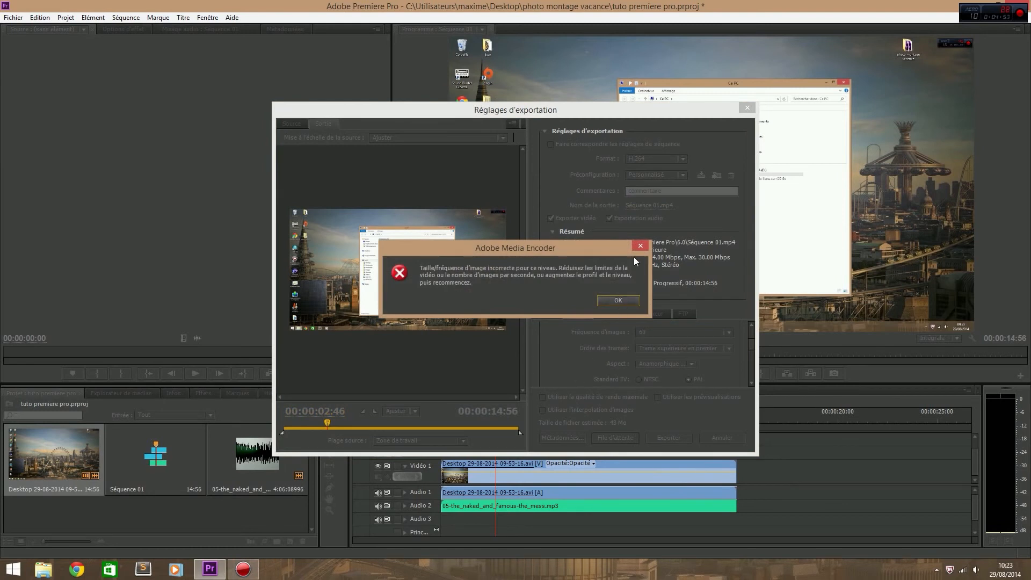
{"action": "left_click", "coordinate": [644, 245]}
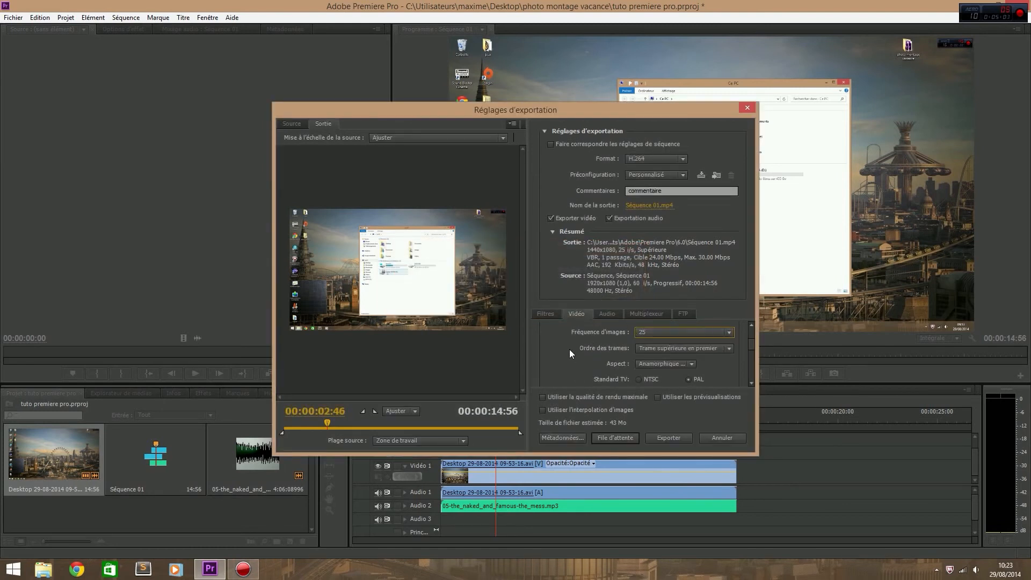
Review the remaining video, audio, multiplexer and FTP export settings, and export the sequence
{"action": "scroll", "coordinate": [570, 353], "scroll_direction": "down", "scroll_amount": 4}
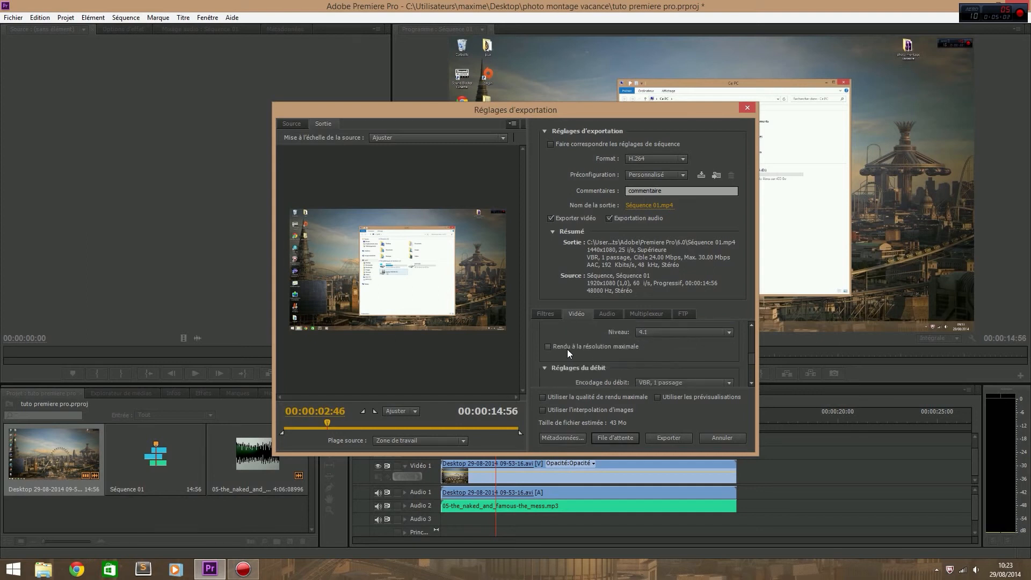
{"action": "scroll", "coordinate": [572, 343], "scroll_direction": "down", "scroll_amount": 2}
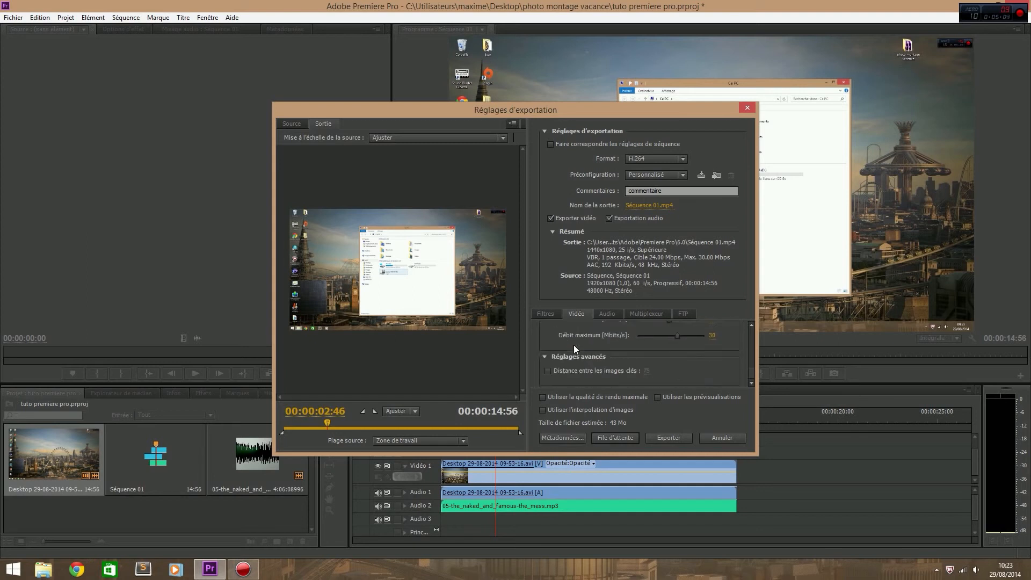
{"action": "left_click", "coordinate": [615, 315]}
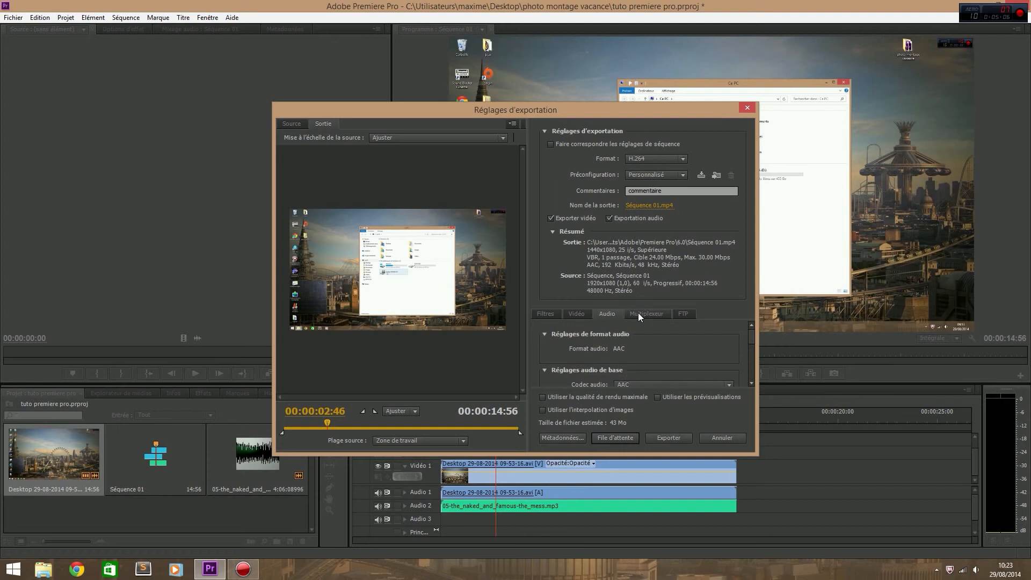
{"action": "left_click", "coordinate": [645, 314]}
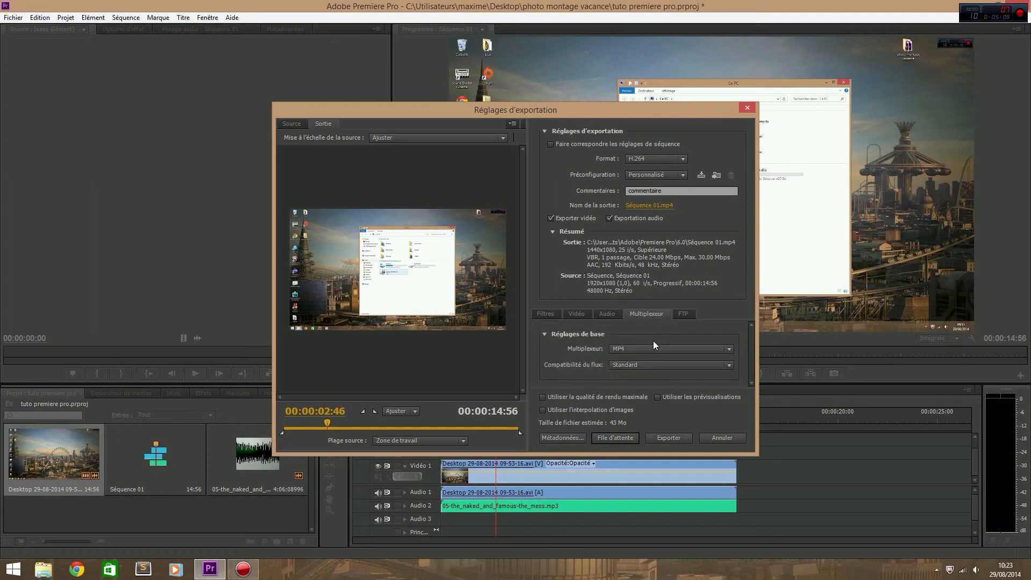
{"action": "left_click", "coordinate": [679, 317]}
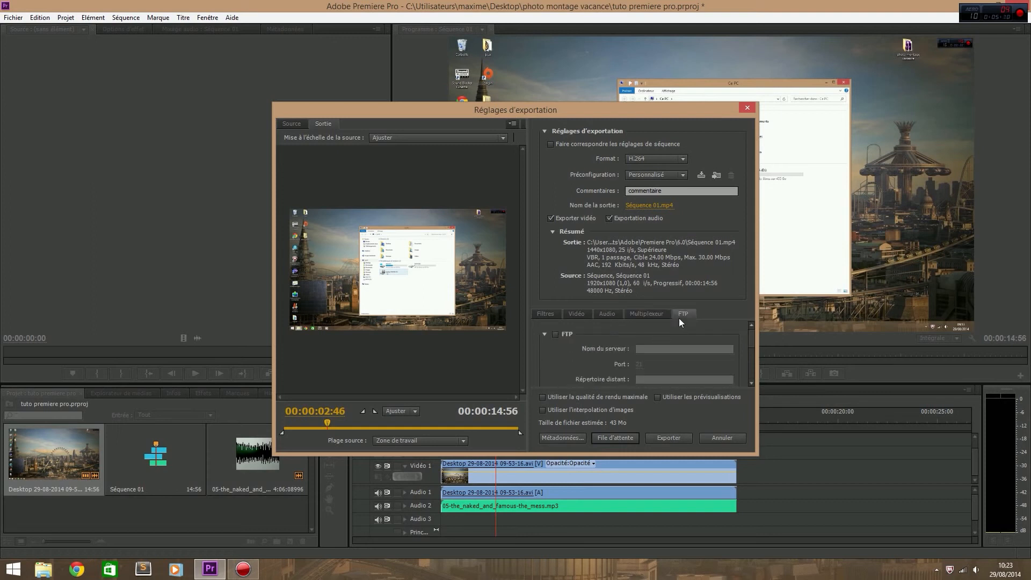
{"action": "left_click", "coordinate": [651, 316]}
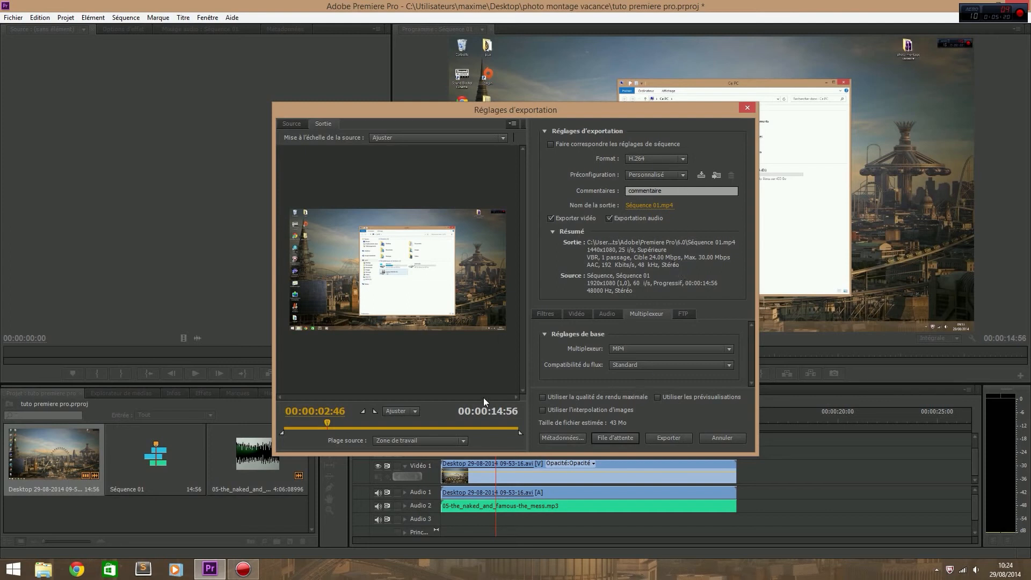
{"action": "left_click", "coordinate": [670, 438]}
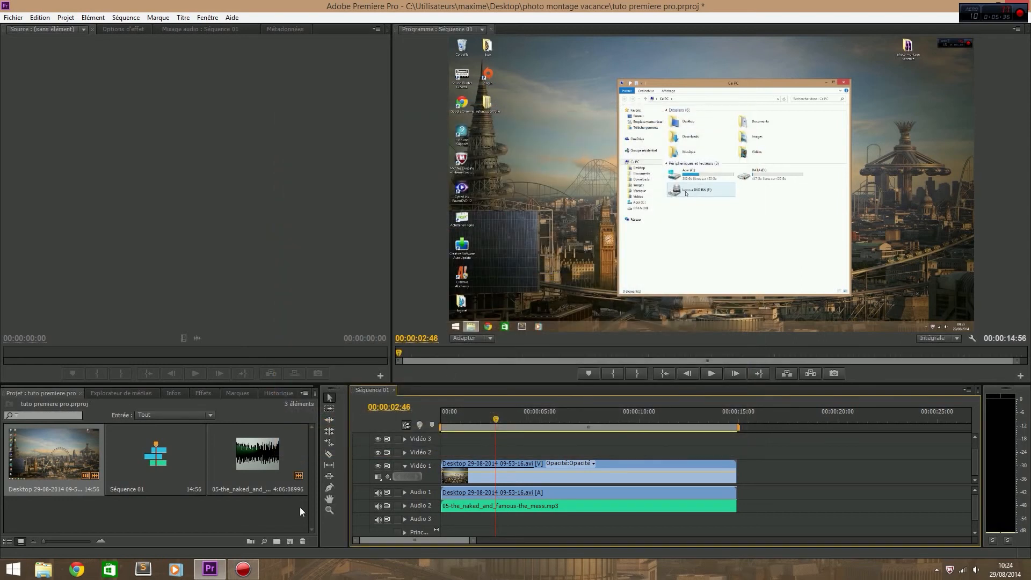
Switch to File Explorer, browse to Documents > Adobe > Premiere Pro > 6.0 and play the exported Séquence 01.mp4
{"action": "left_click", "coordinate": [43, 569]}
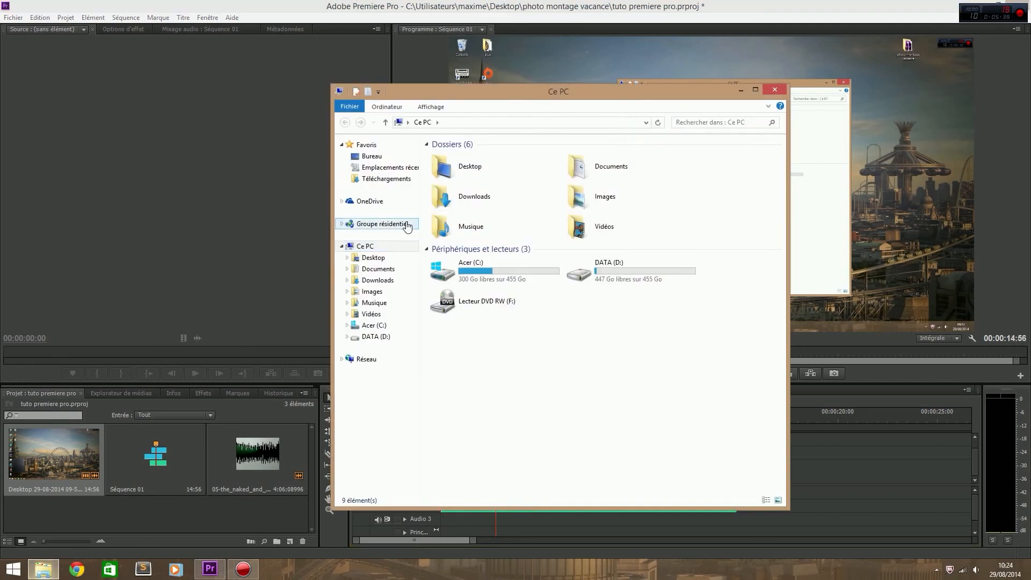
{"action": "left_click", "coordinate": [384, 270]}
{"action": "left_click", "coordinate": [481, 171]}
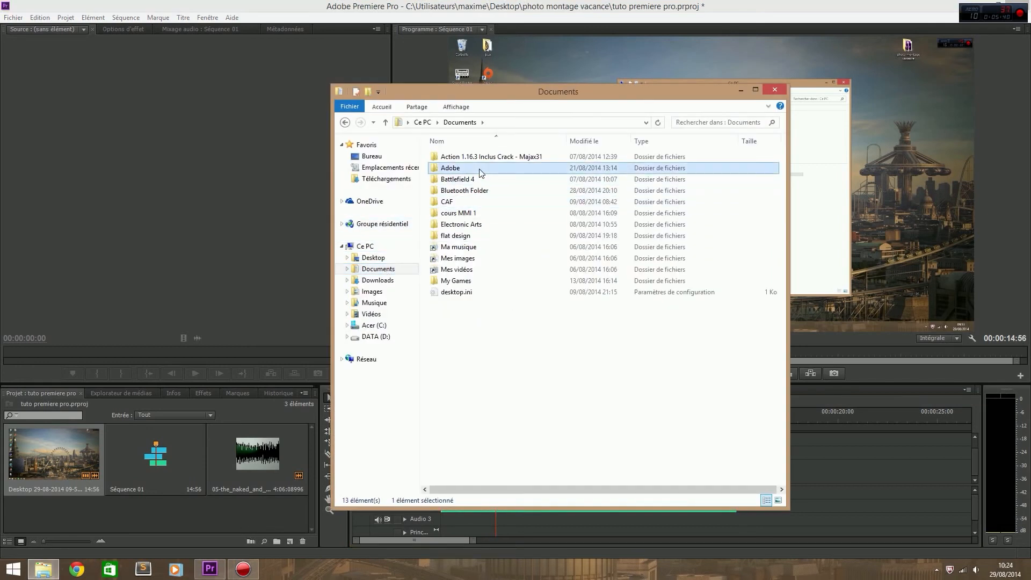
{"action": "double_click", "coordinate": [480, 171]}
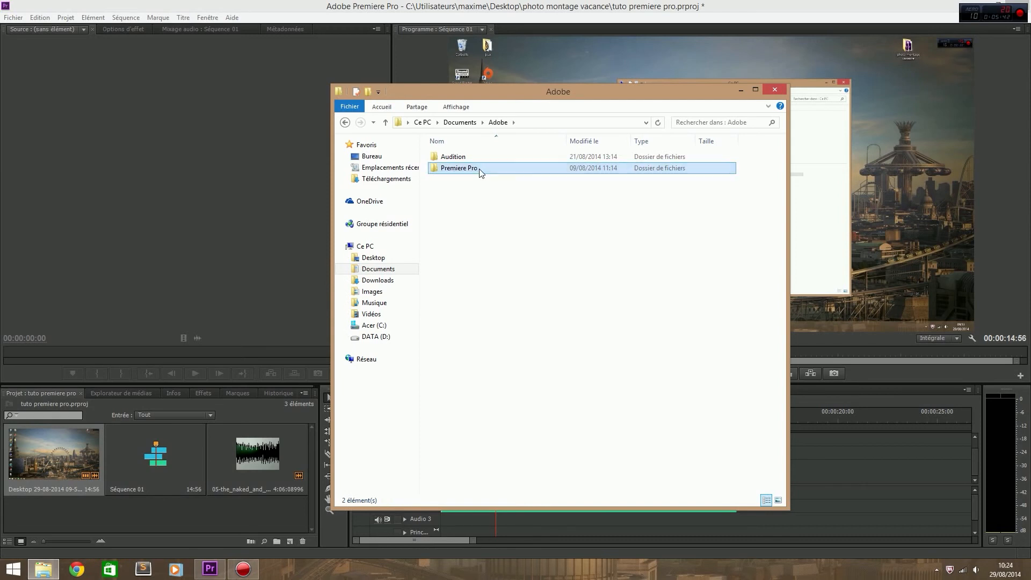
{"action": "double_click", "coordinate": [481, 171]}
{"action": "double_click", "coordinate": [463, 158]}
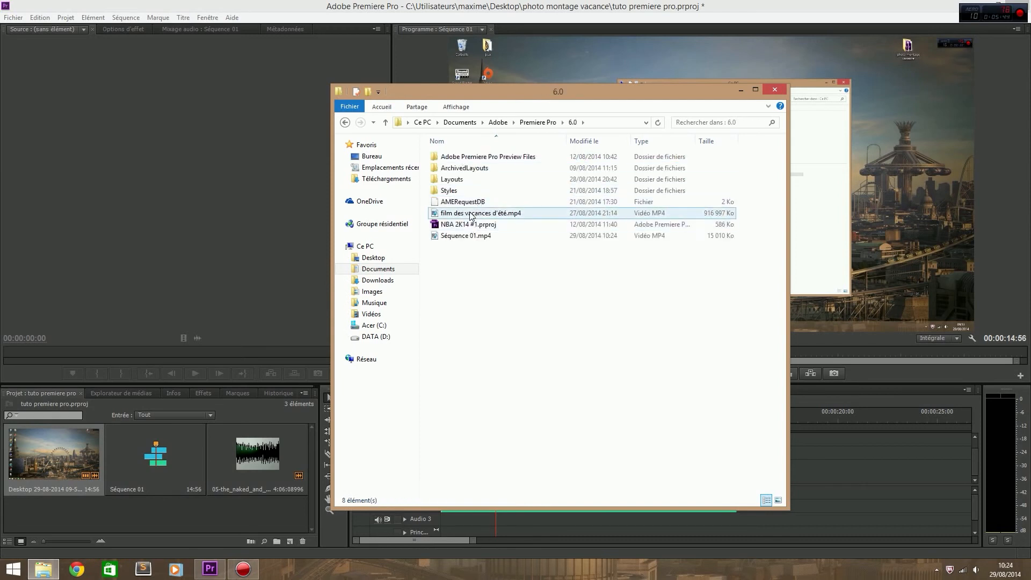
{"action": "left_click", "coordinate": [466, 236]}
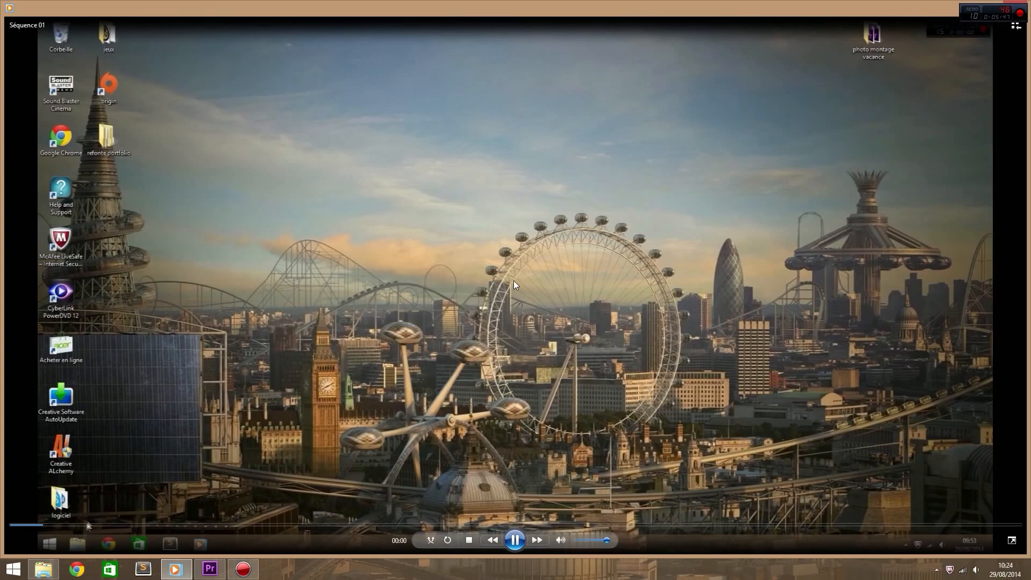
Watch the exported video full screen, leave full screen, and close the media player and the folder window
{"action": "double_click", "coordinate": [514, 281]}
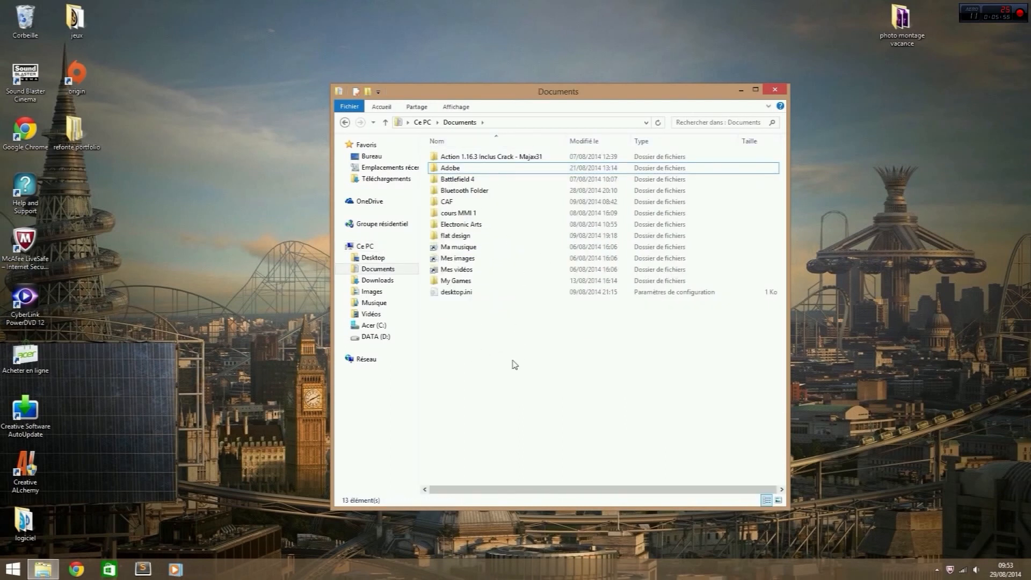
{"action": "double_click", "coordinate": [171, 209]}
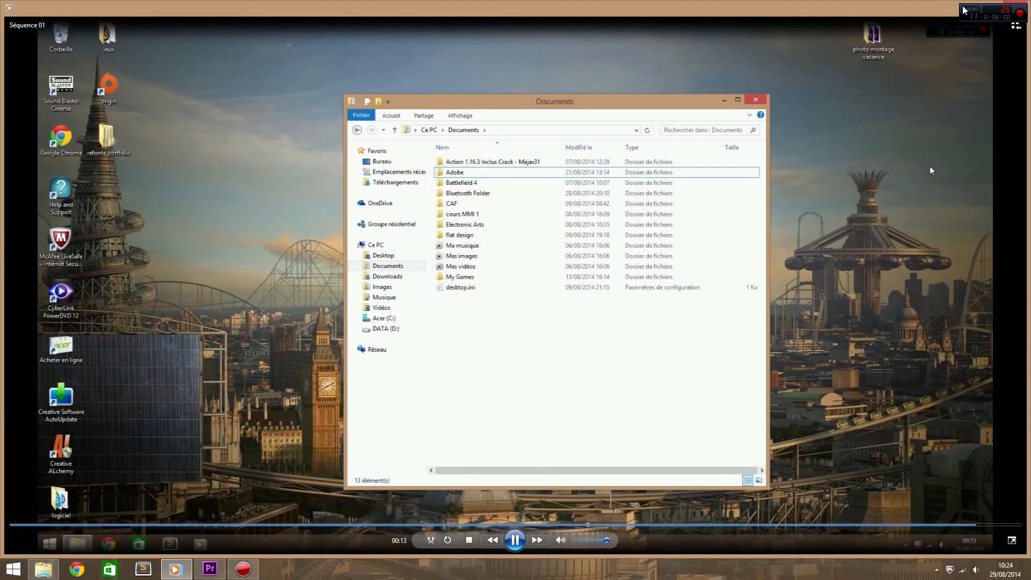
{"action": "left_click", "coordinate": [1020, 3]}
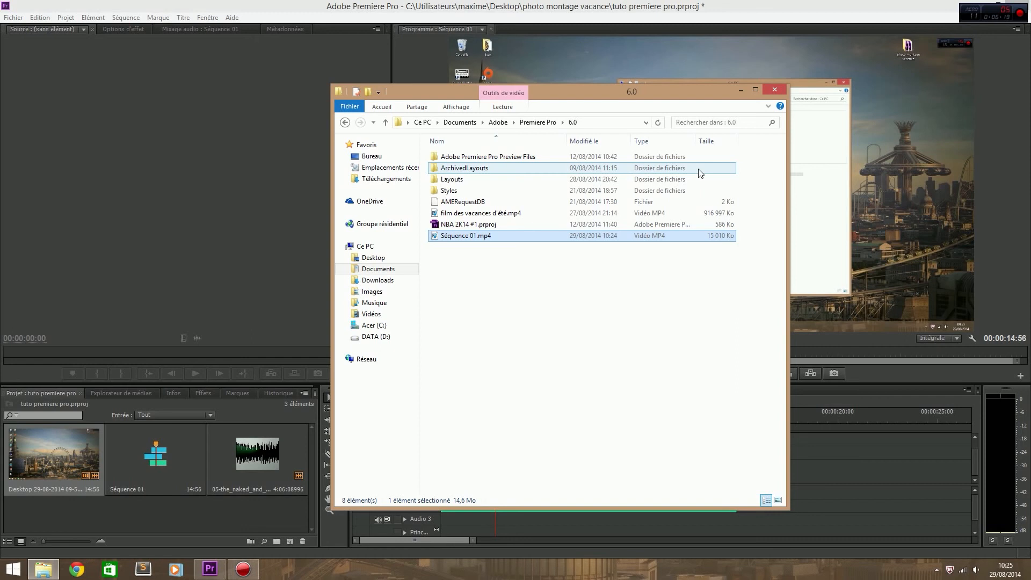
{"action": "left_click", "coordinate": [775, 90]}
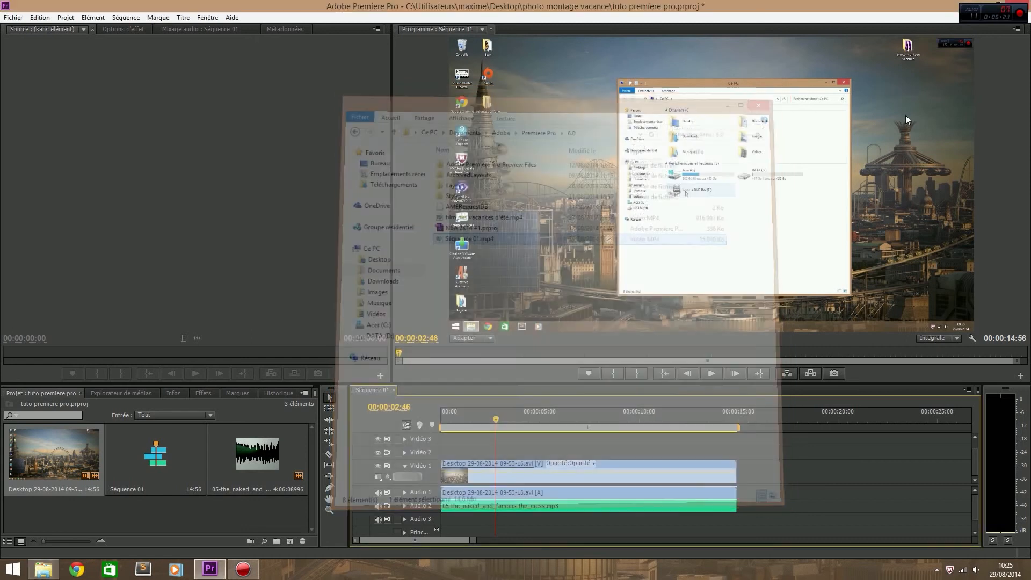
Enlarge the Program monitor to fill the whole Premiere Pro window
{"action": "left_click", "coordinate": [902, 122]}
{"action": "key", "text": "grave"}
{"action": "key", "text": "grave"}
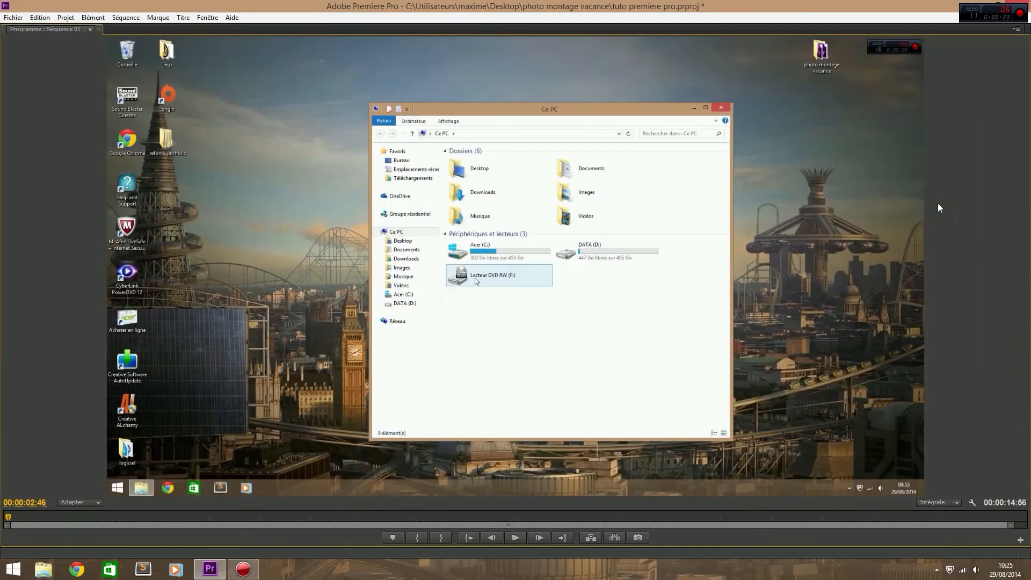